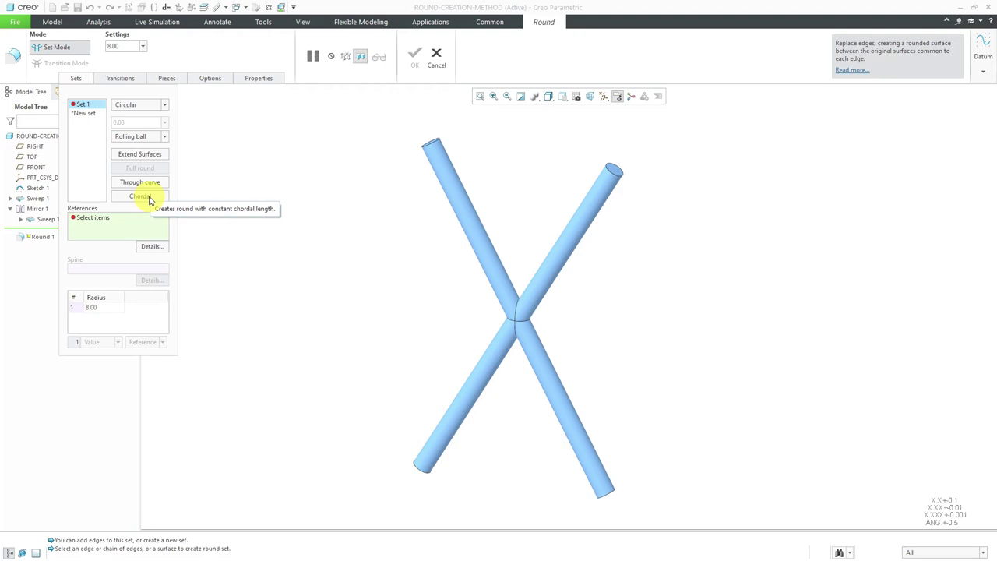
Step: Review the round's creation method and cross-section shape options, and cancel the round feature
click(164, 137)
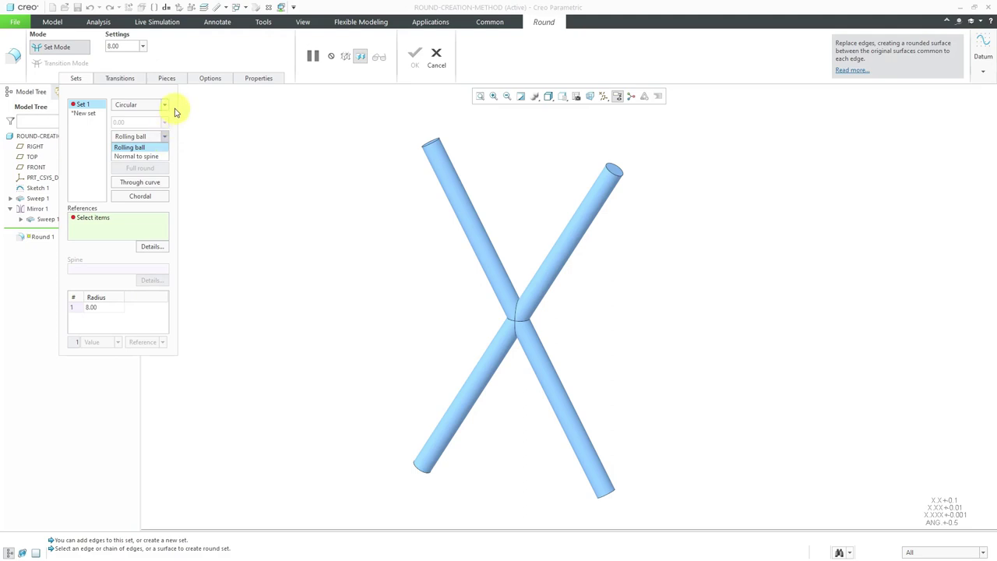
click(172, 107)
click(165, 108)
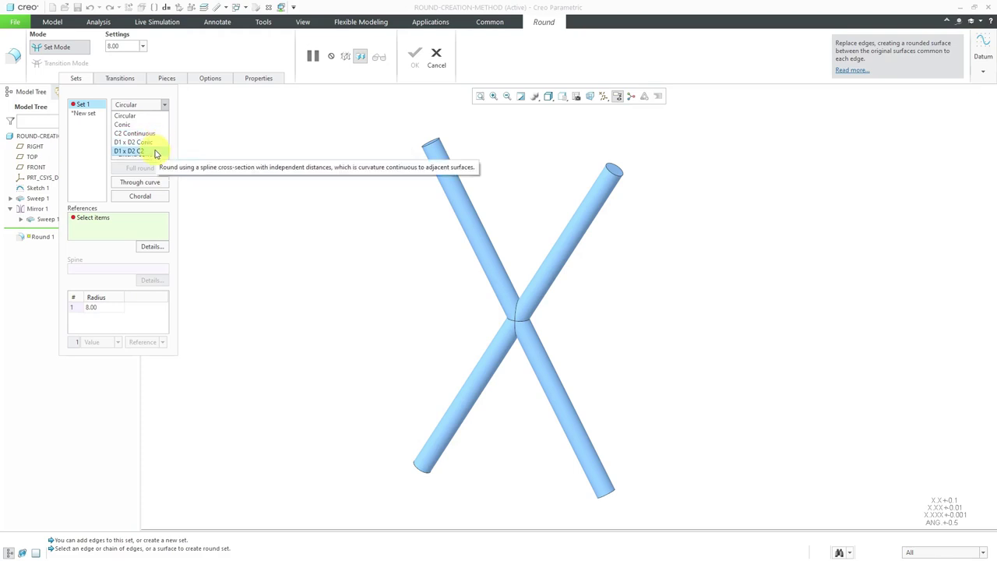
click(436, 61)
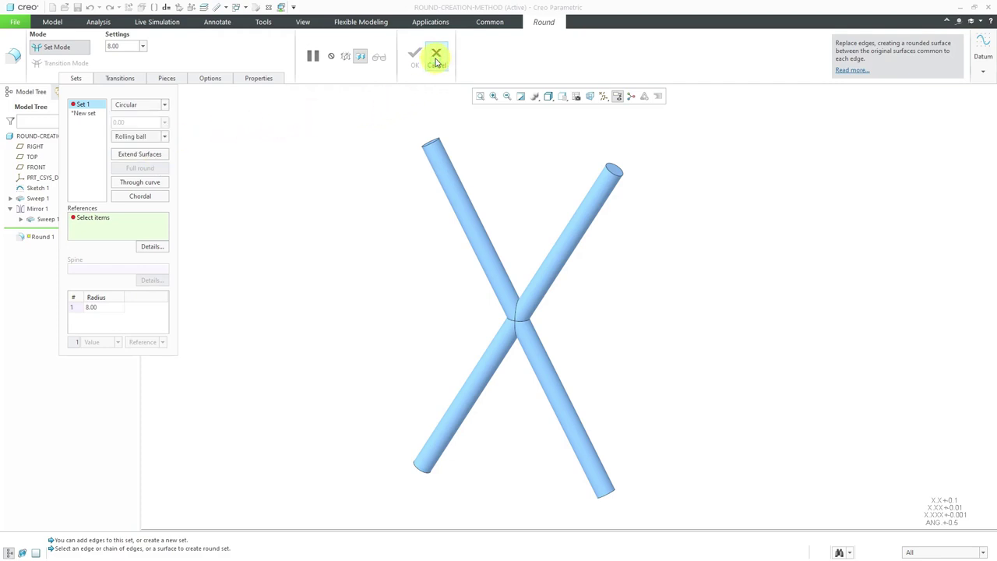
click(435, 59)
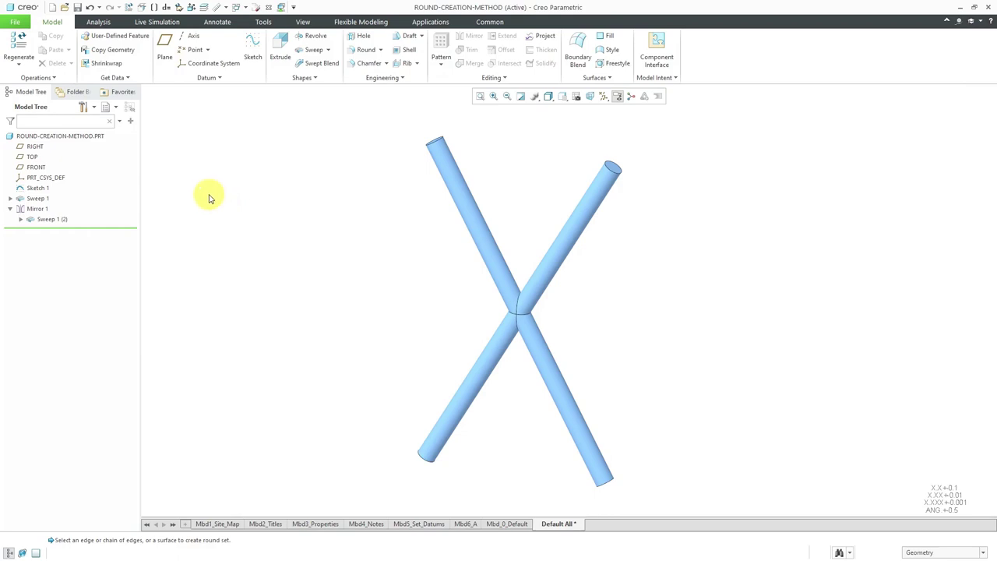
Step: Open the definition of Sketch 1 to inspect its line and dimensions, and quit without saving changes
click(38, 188)
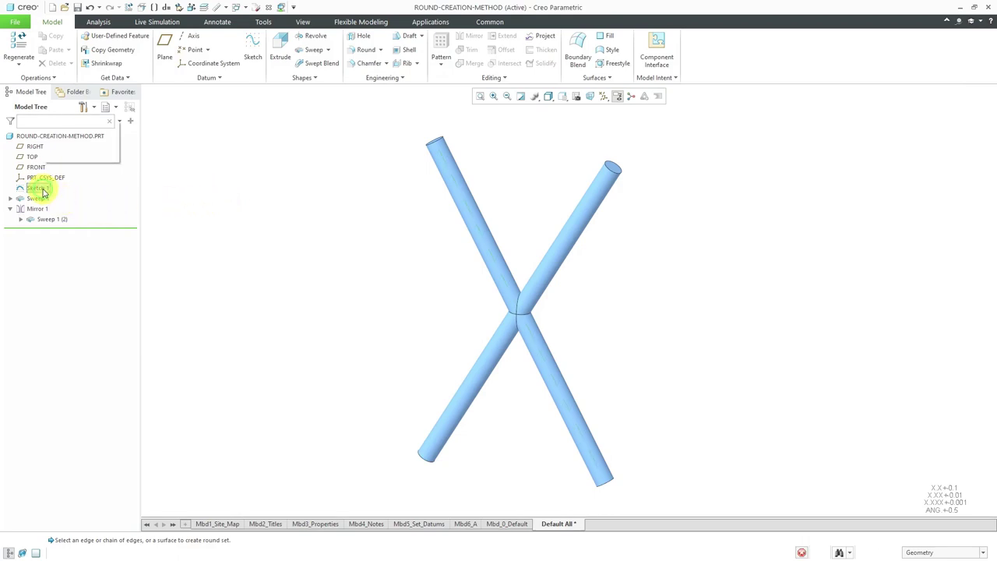
click(65, 127)
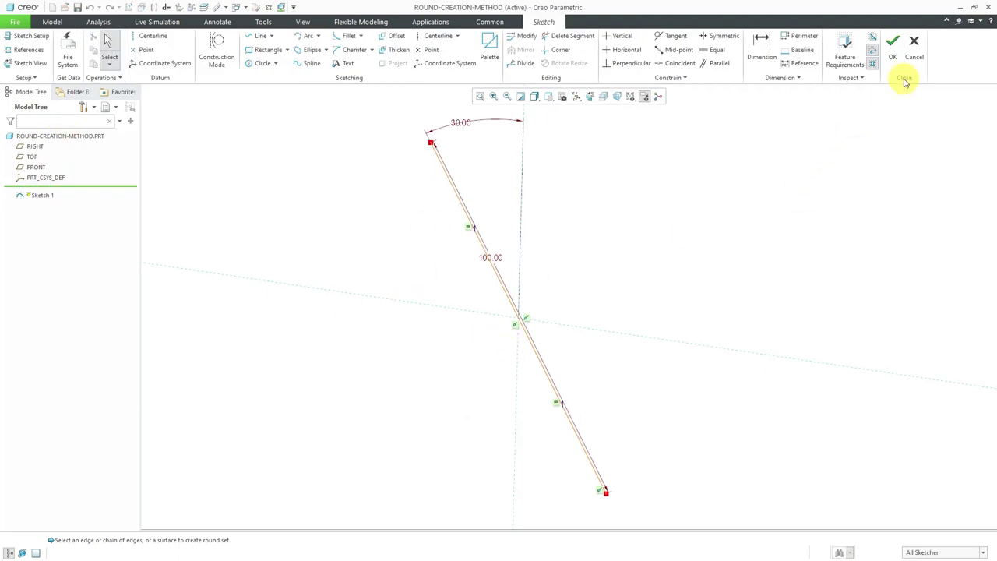
click(915, 62)
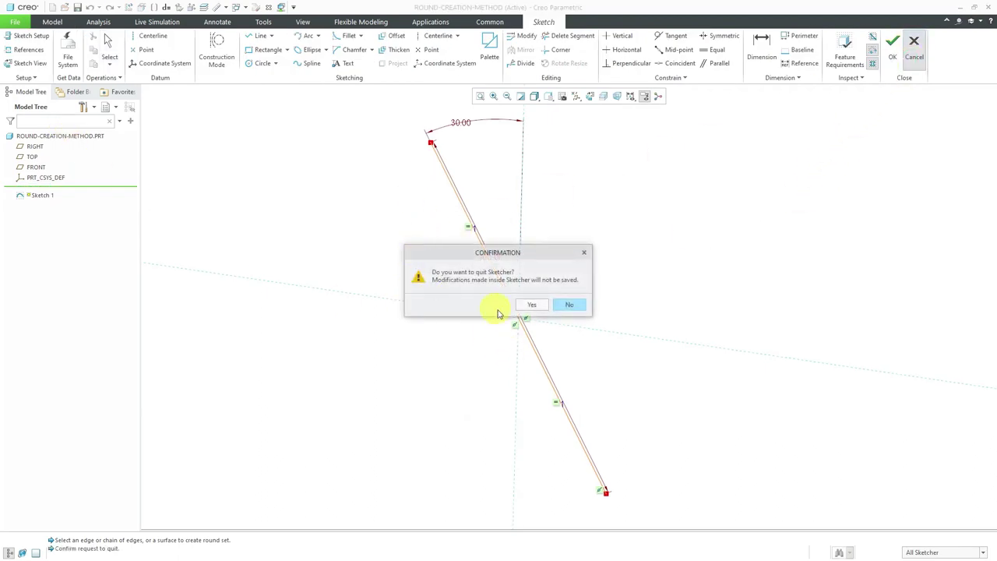
click(528, 303)
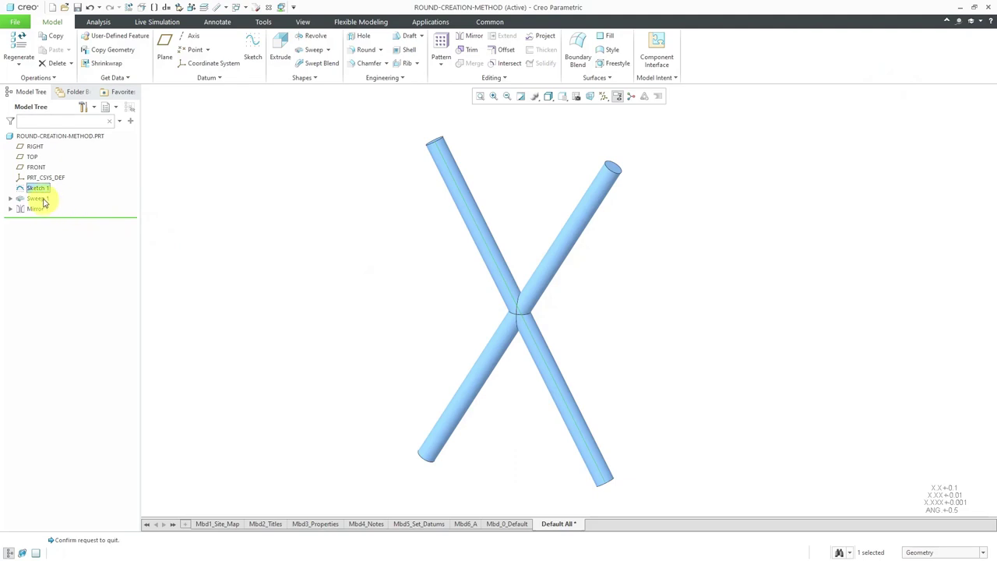
Step: Open the definition of Sweep 1 to inspect its trajectory and section, cancel it and clear the selection
click(39, 198)
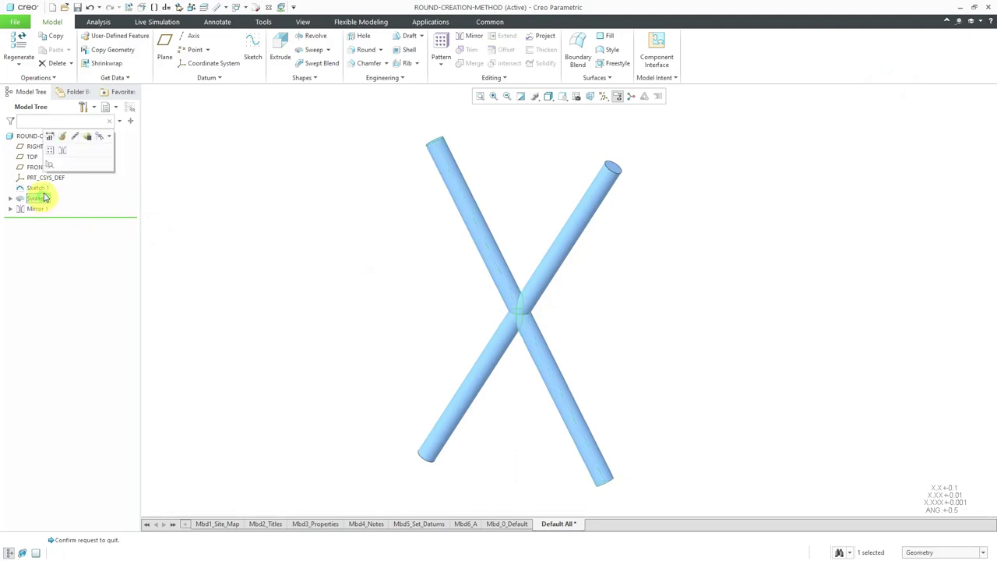
click(63, 136)
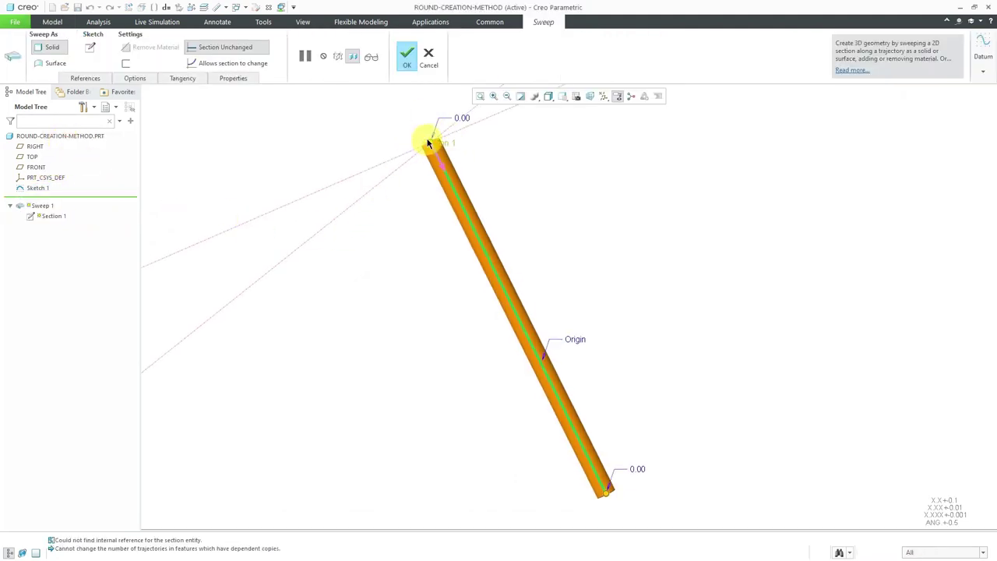
click(428, 55)
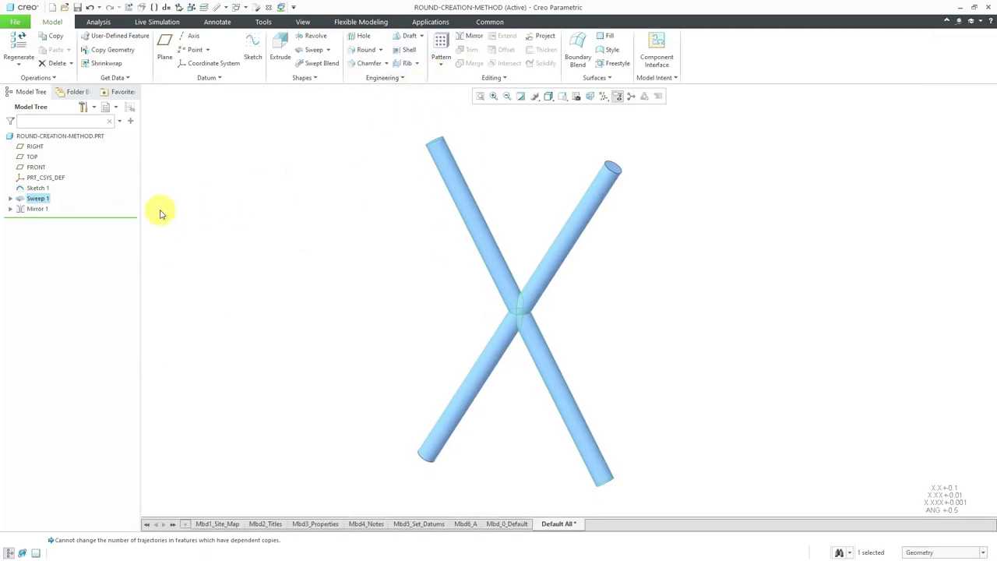
click(190, 214)
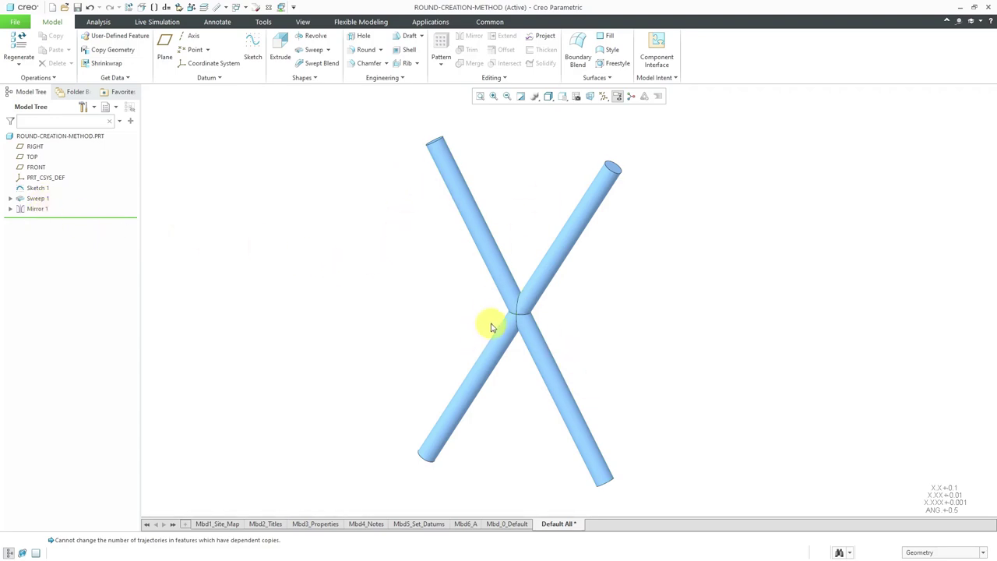
Step: Start a round on the upper edge where the two crossed cylinders meet, hide the model tree and show the round's set options
mouse_move(517, 273)
middle_down()
mouse_move(490, 280)
mouse_move(516, 276)
mouse_move(512, 306)
middle_up()
scroll(485, 307, down, 2)
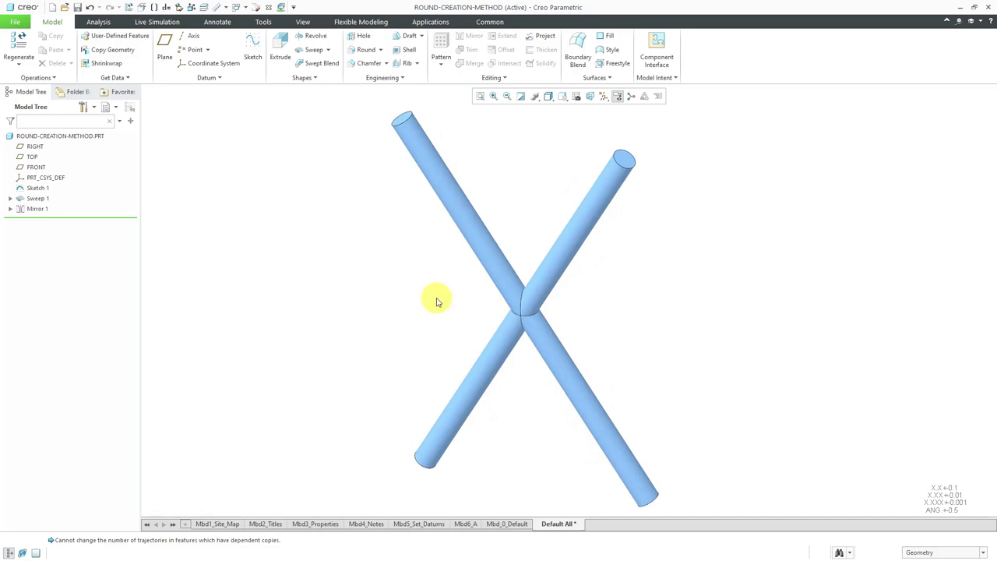
scroll(534, 296, down, 4)
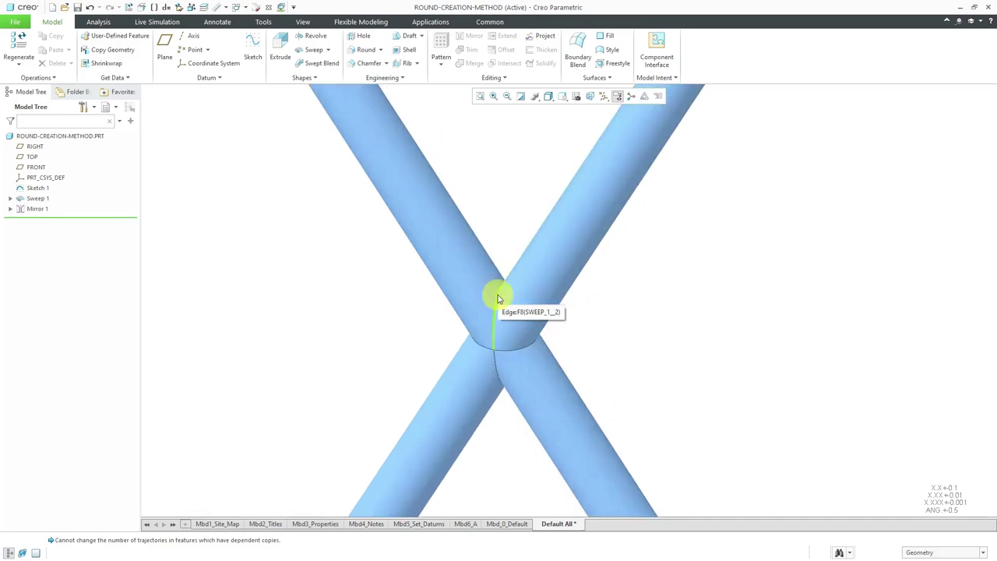
click(498, 298)
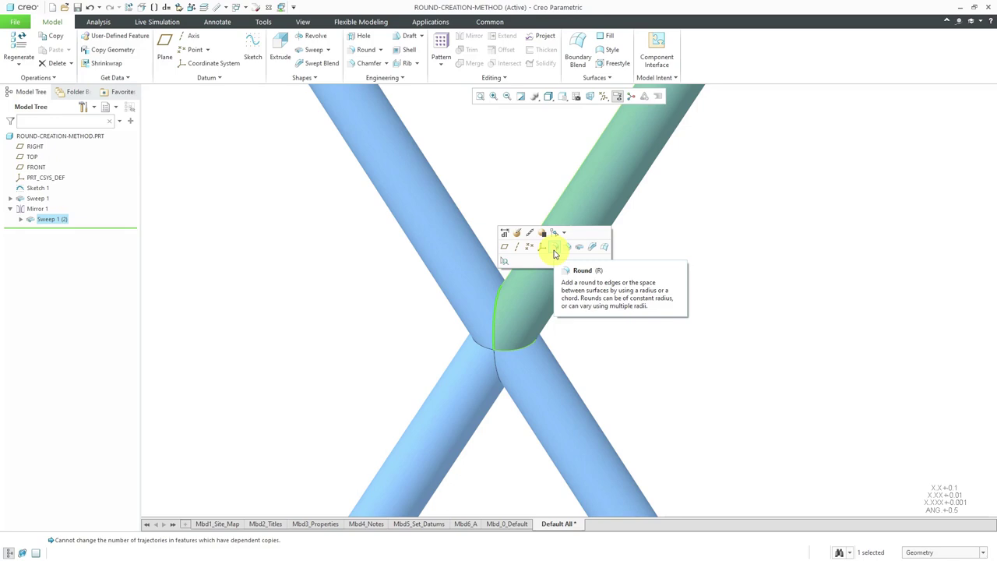
click(554, 249)
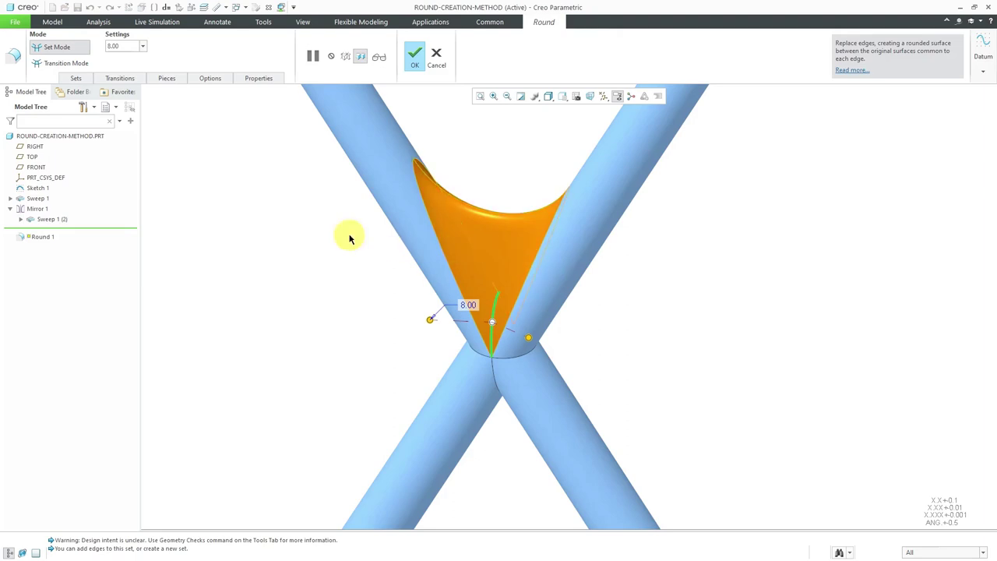
click(10, 553)
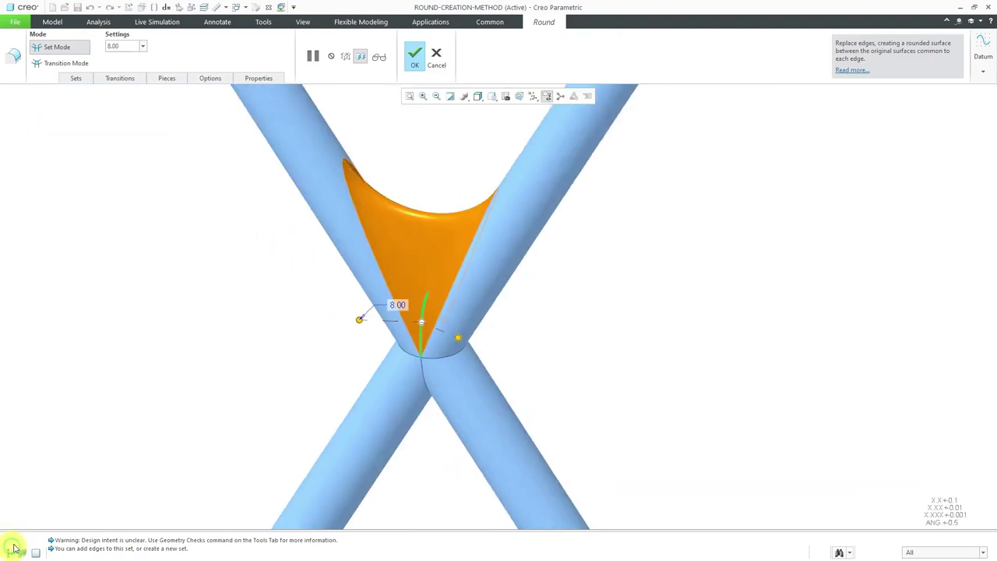
click(77, 79)
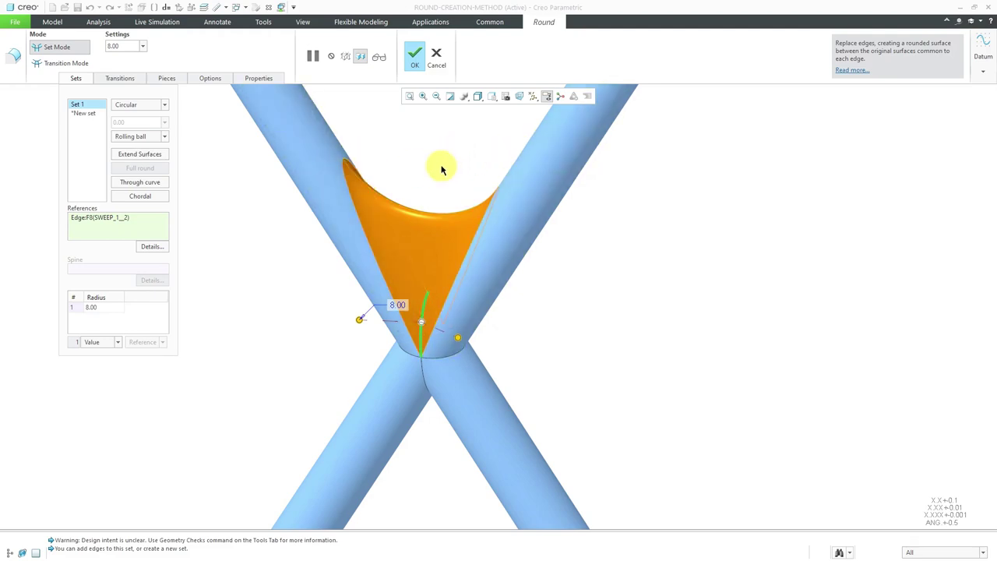
Step: Set the radius of the rolling ball round to 12
mouse_move(438, 172)
middle_down()
mouse_move(461, 167)
mouse_move(443, 223)
mouse_move(444, 211)
middle_up()
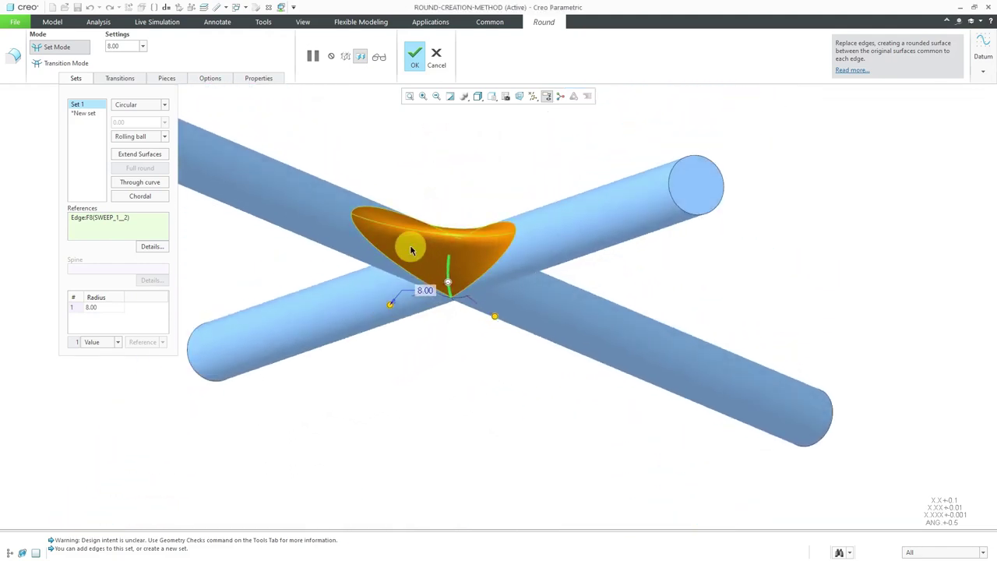
scroll(441, 226, down, 3)
mouse_move(462, 179)
middle_down()
mouse_move(452, 182)
mouse_move(460, 185)
middle_up()
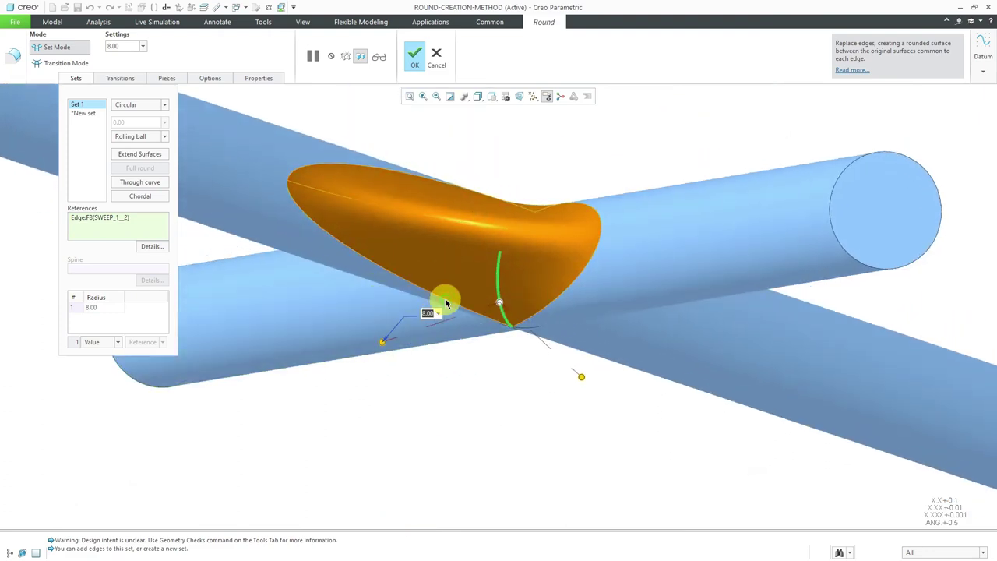
text(12)
key(Return)
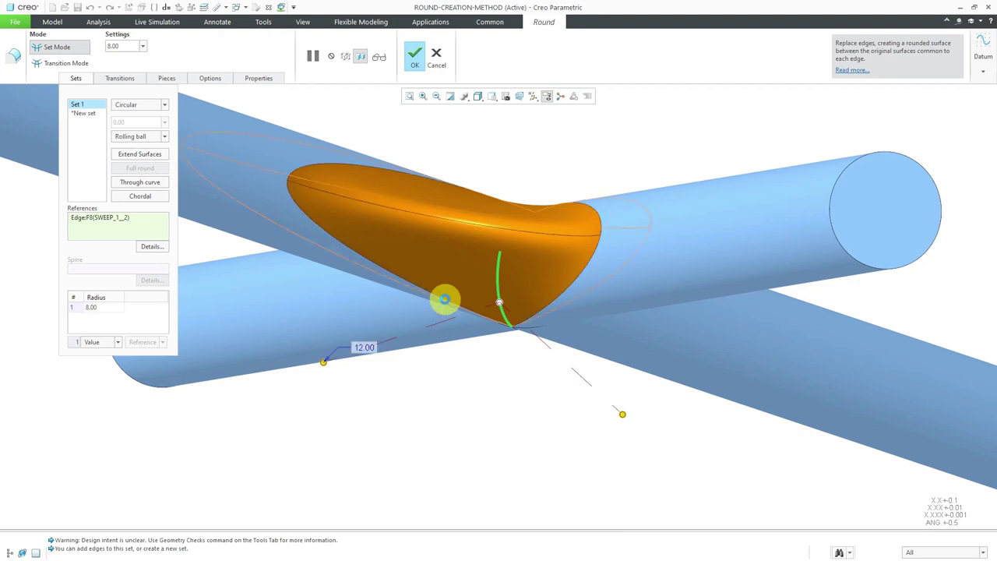
Step: Set the radius of the first round set to 16
middle_drag(534, 312, 527, 349)
double_click(412, 385)
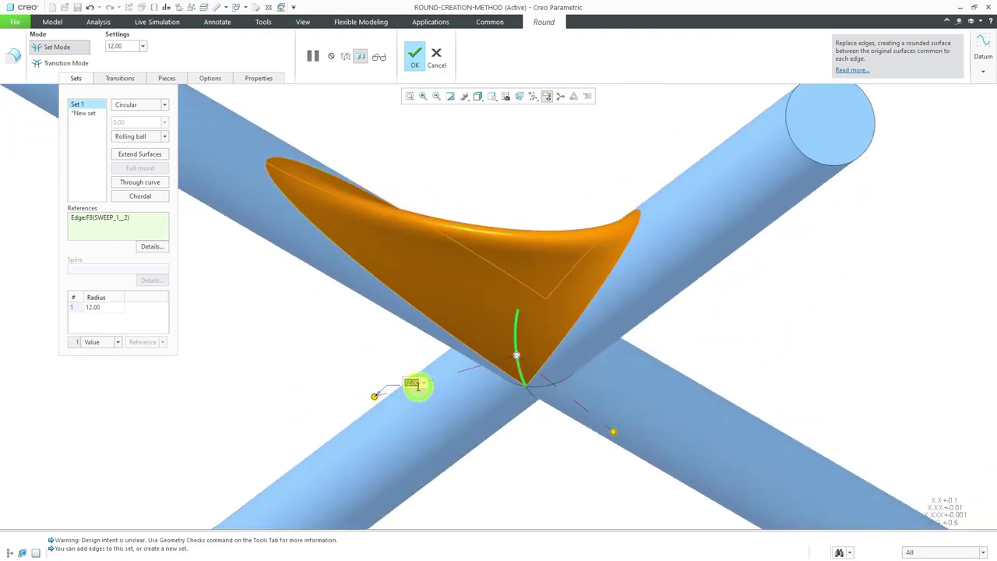
text(1)
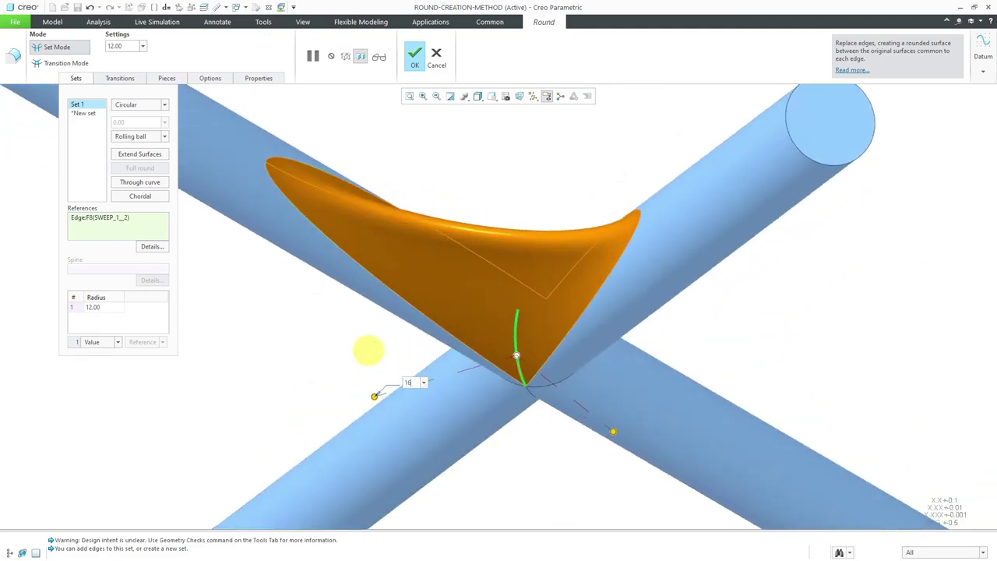
text(6)
click(366, 349)
Step: Add a second round set on the intersection edge at the opposite side of the cylinder junction and make it active
middle_drag(547, 343, 556, 303)
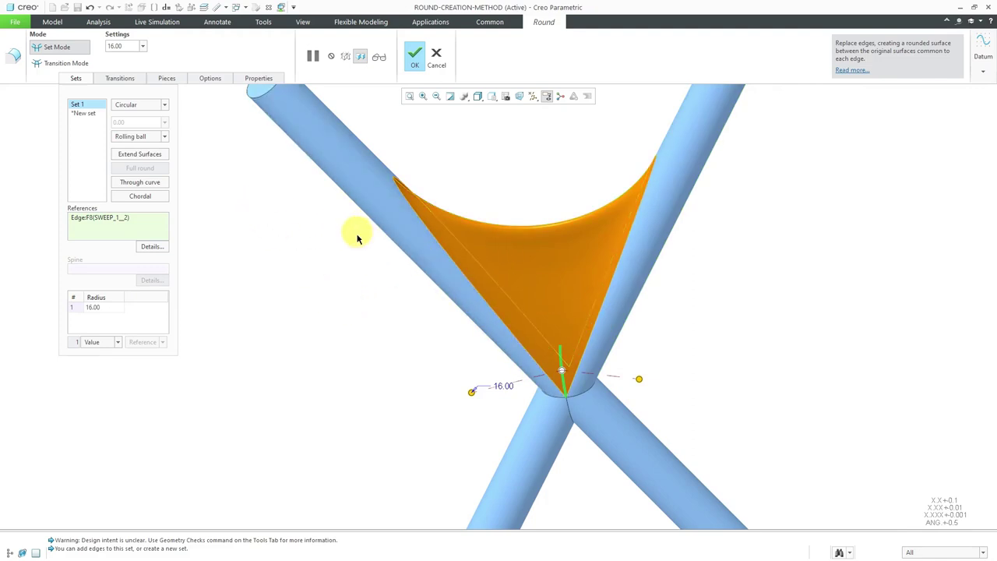
scroll(468, 248, down, 2)
middle_drag(468, 249, 451, 169)
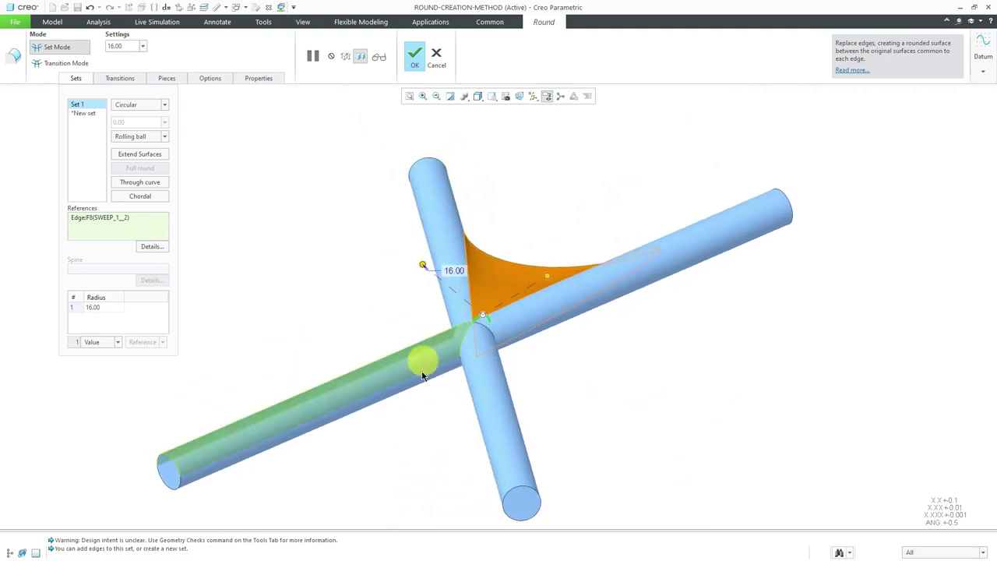
scroll(424, 359, up, 3)
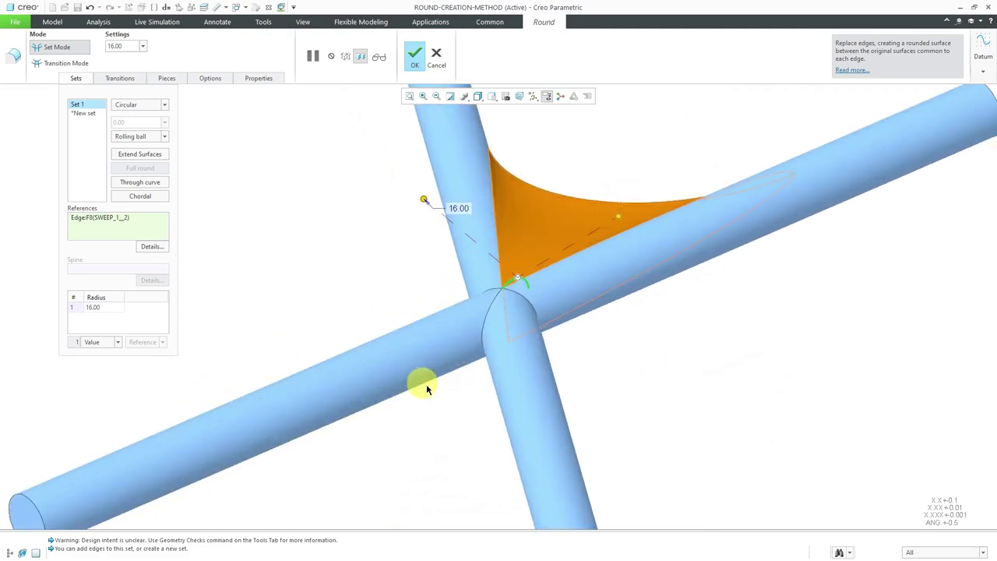
click(482, 345)
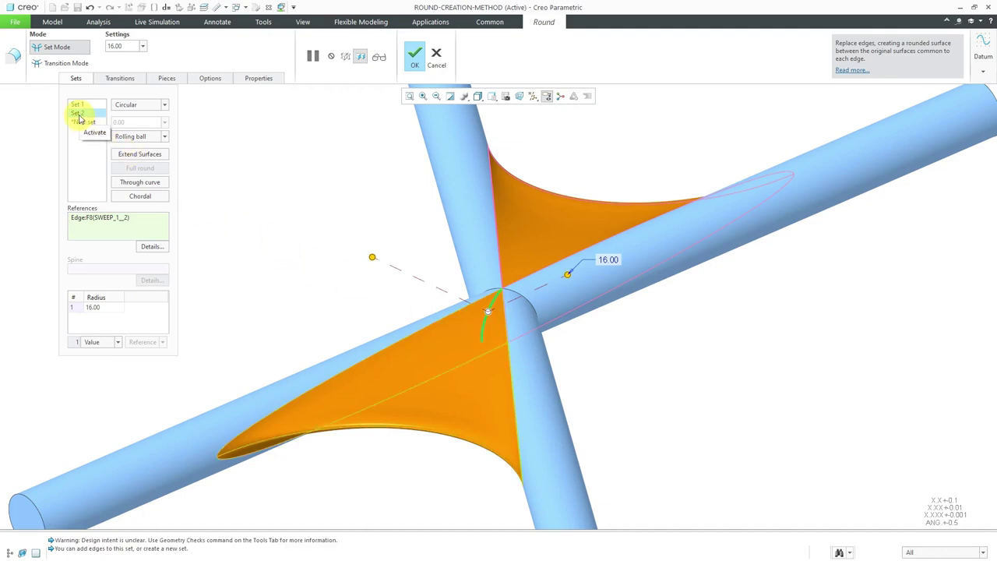
click(79, 115)
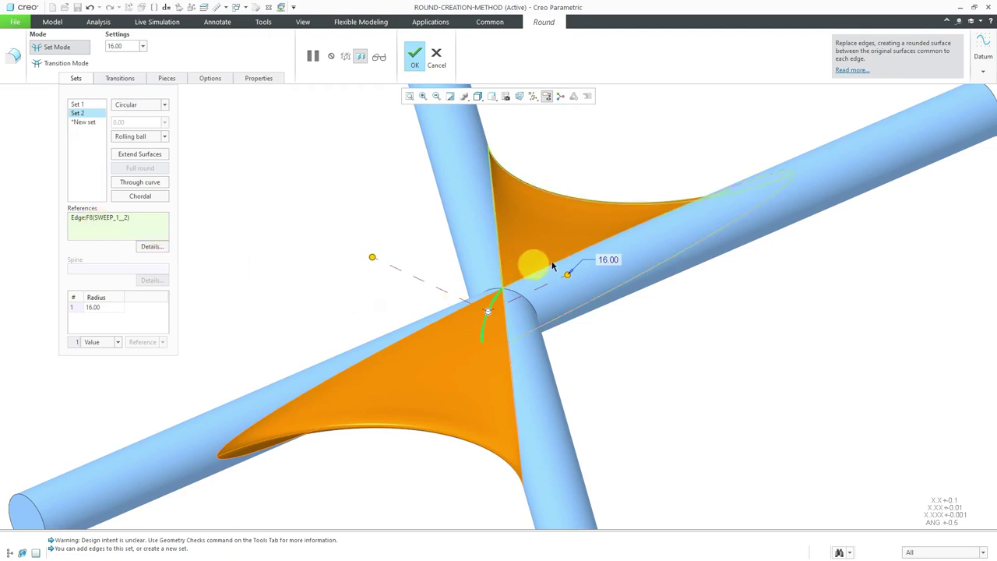
Step: Give the second round set a radius of 8 and change its creation method to Normal to spine
double_click(614, 265)
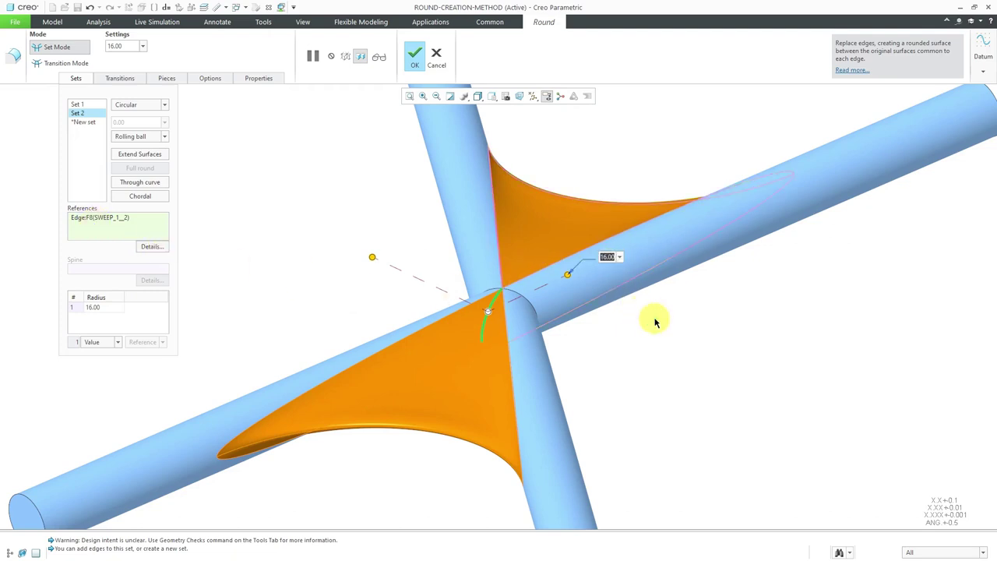
text(8)
key(Return)
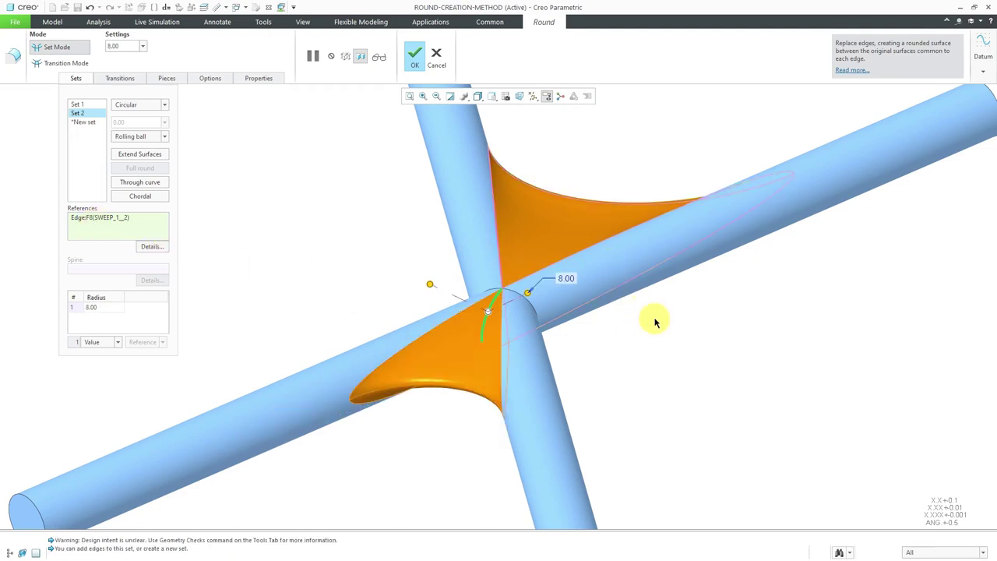
click(165, 137)
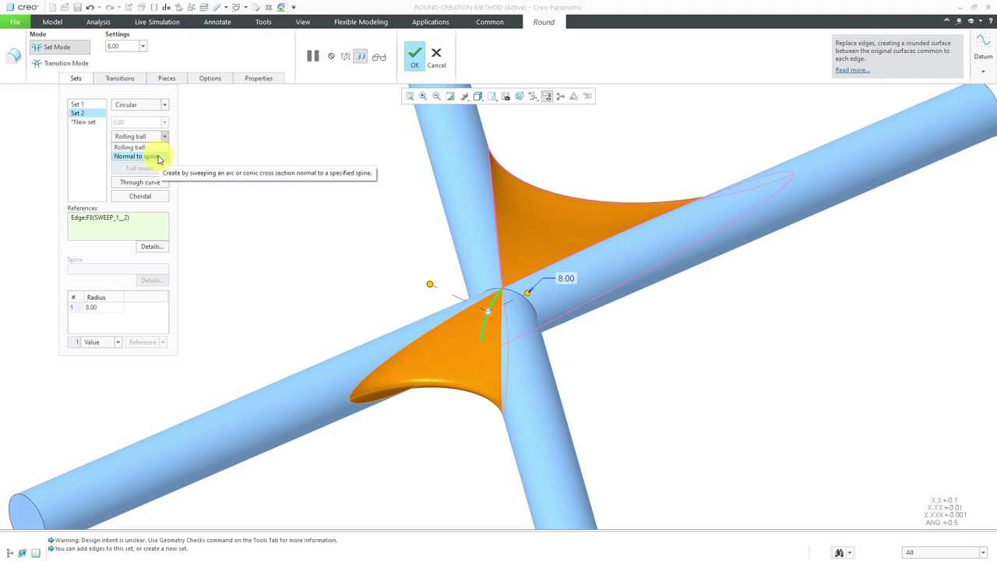
click(159, 156)
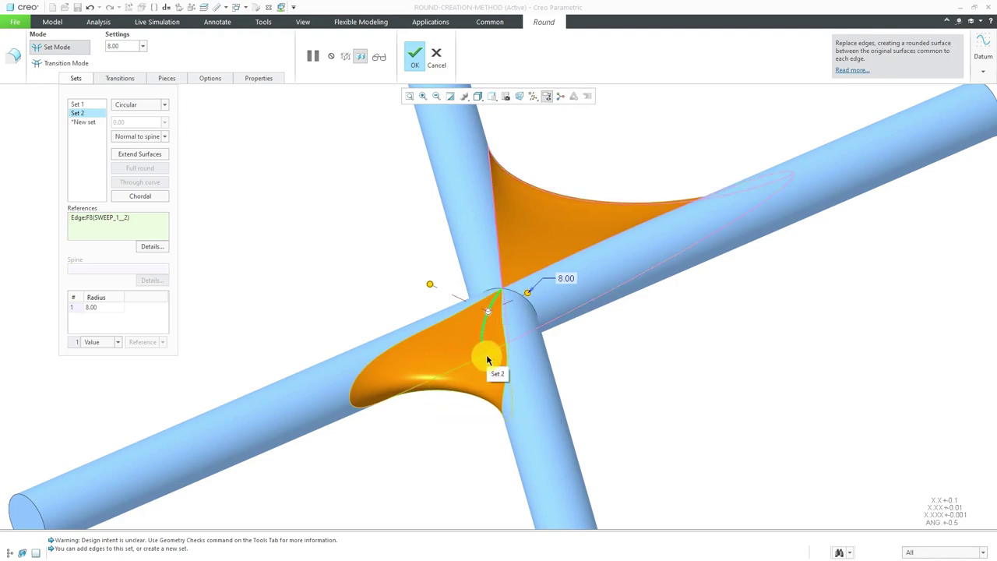
Step: Set the radius of the Normal to spine round set to 12
middle_drag(490, 382, 511, 322)
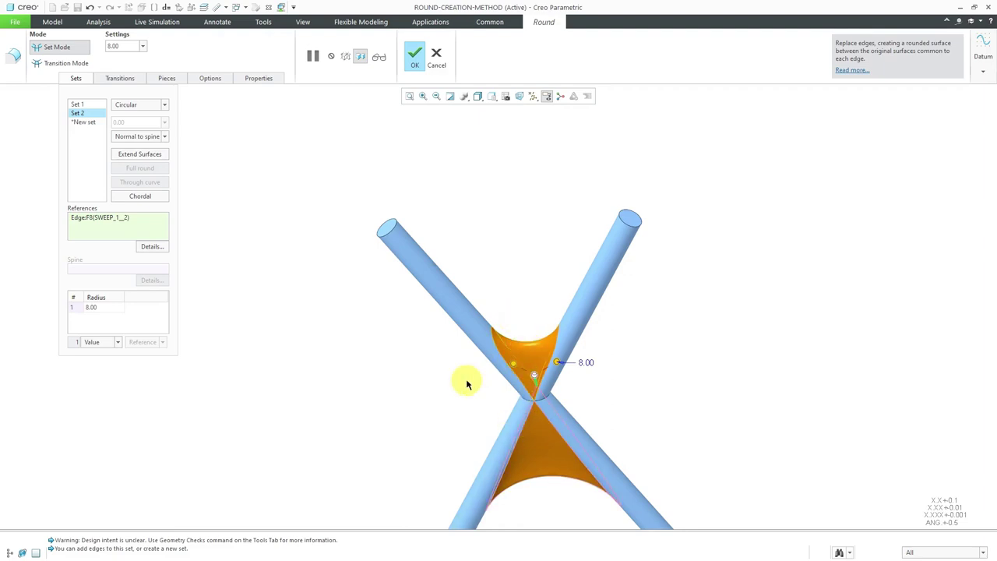
double_click(584, 362)
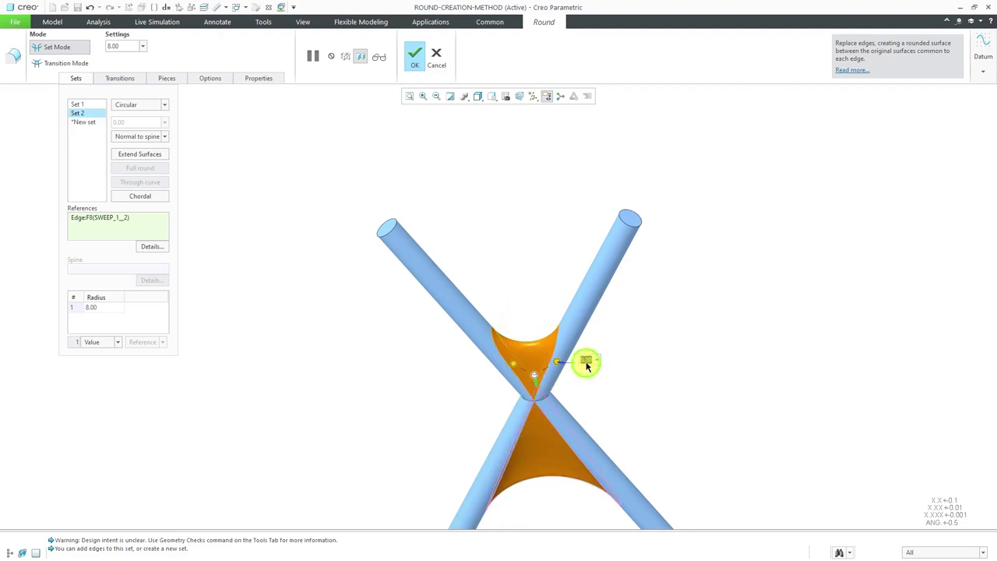
text(12)
key(Return)
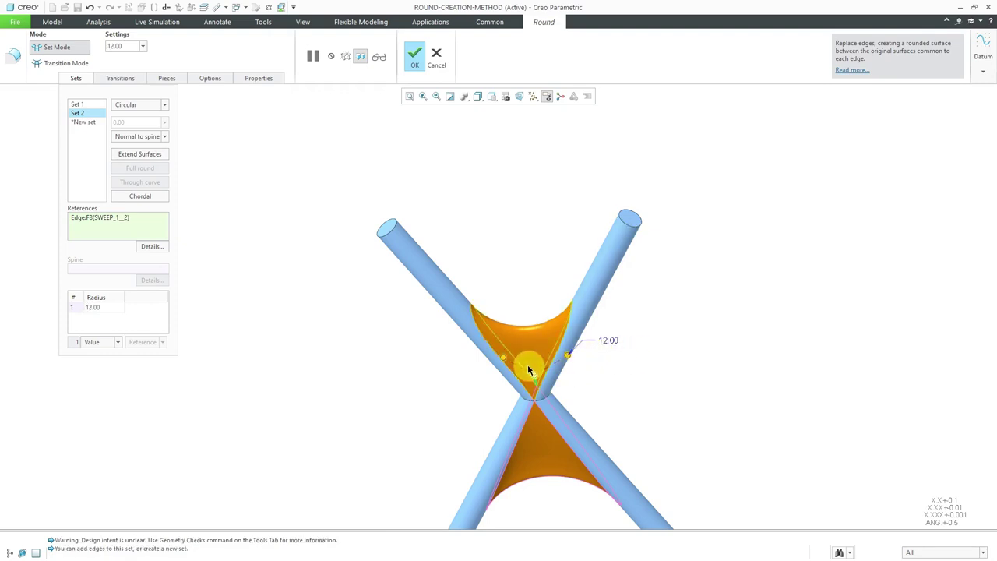
Step: Set the radius of the Normal to spine round set to 16
middle_drag(528, 367, 540, 350)
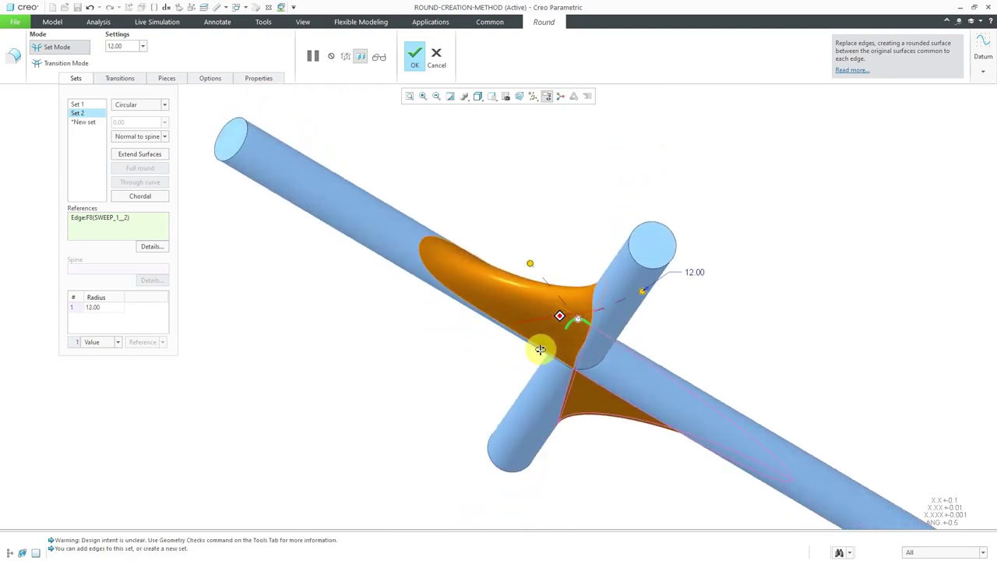
scroll(529, 319, down, 3)
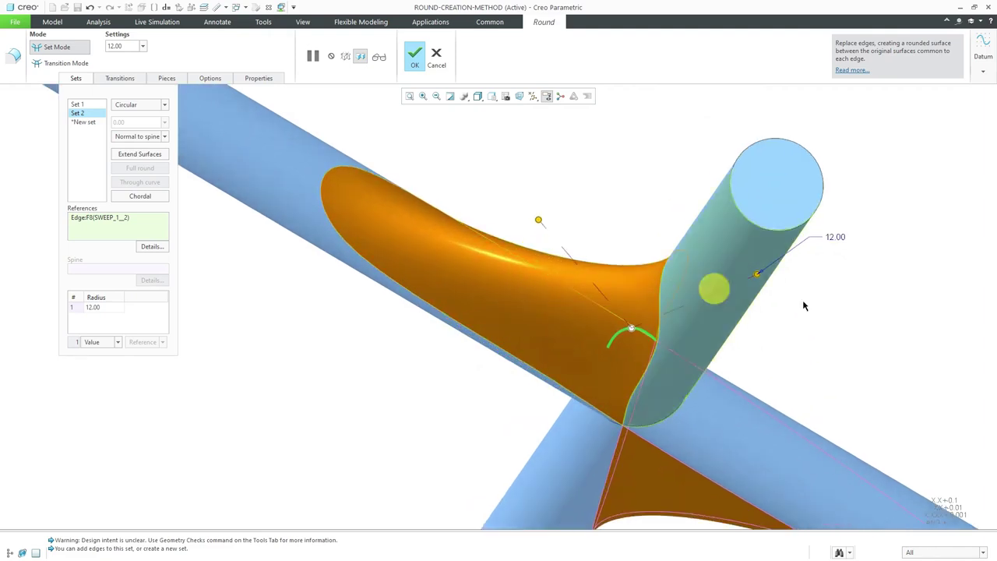
double_click(834, 236)
text(1)
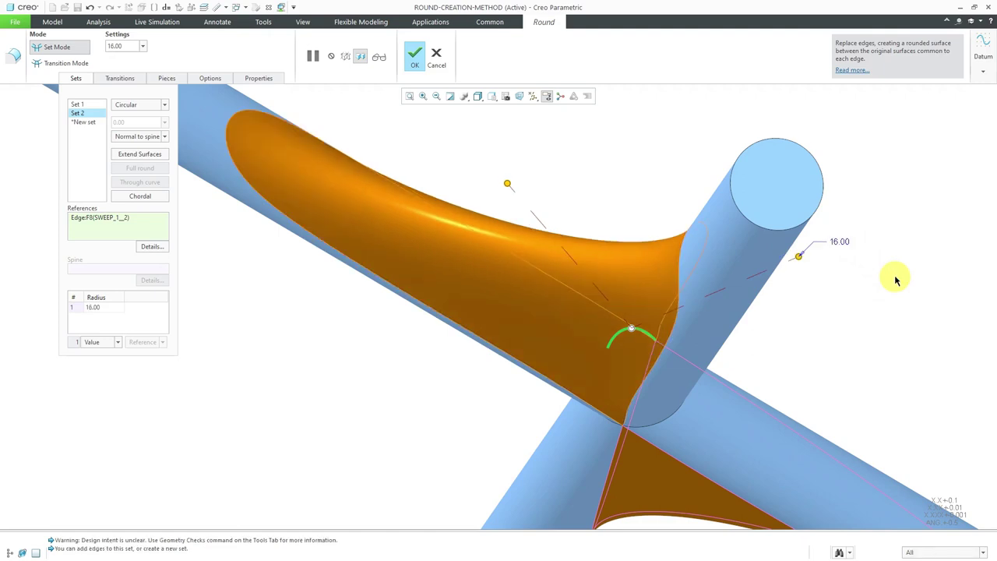
Step: Compare the Rolling ball and Normal to spine rounds from several angles and complete the Round feature
scroll(670, 316, down, 2)
middle_drag(657, 308, 656, 280)
scroll(651, 309, down, 2)
scroll(615, 257, down, 1)
middle_drag(592, 403, 585, 314)
scroll(563, 456, up, 4)
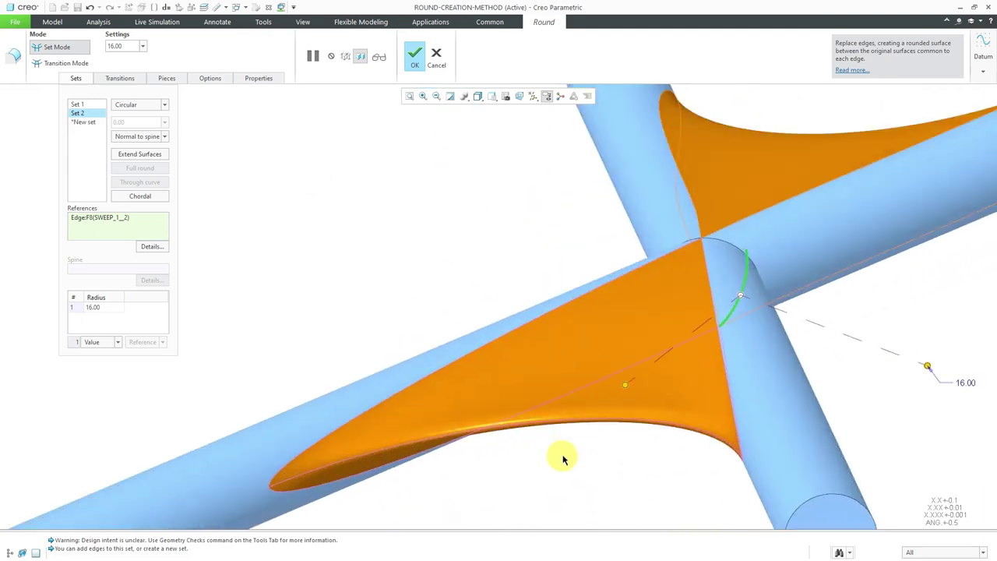
scroll(597, 382, down, 5)
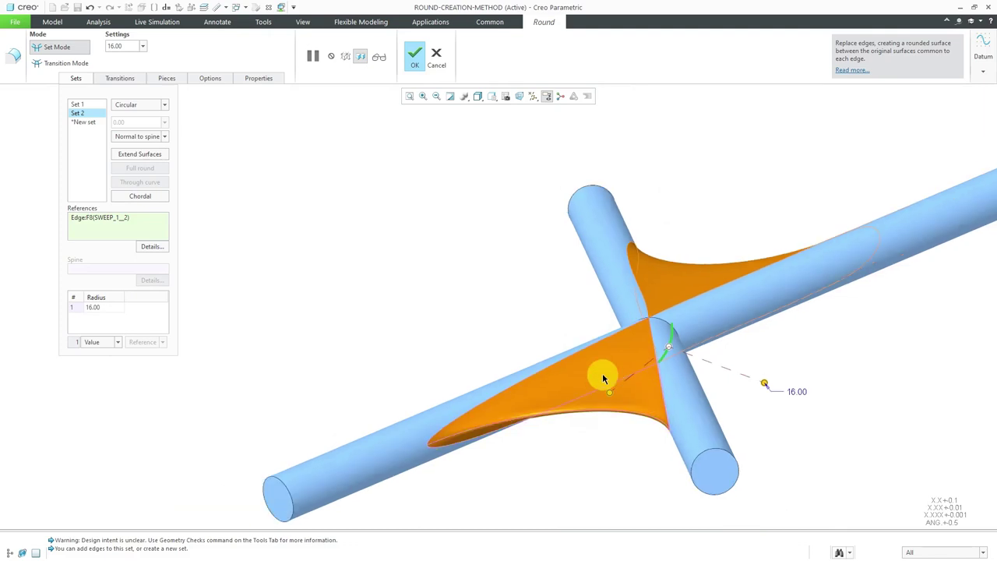
middle_drag(607, 322, 619, 448)
scroll(618, 448, down, 2)
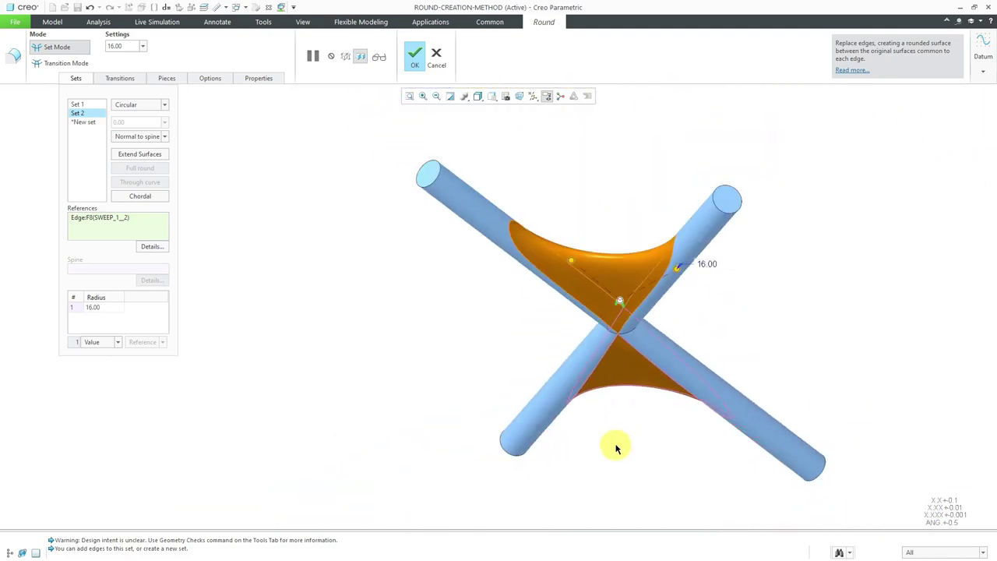
middle_click(615, 447)
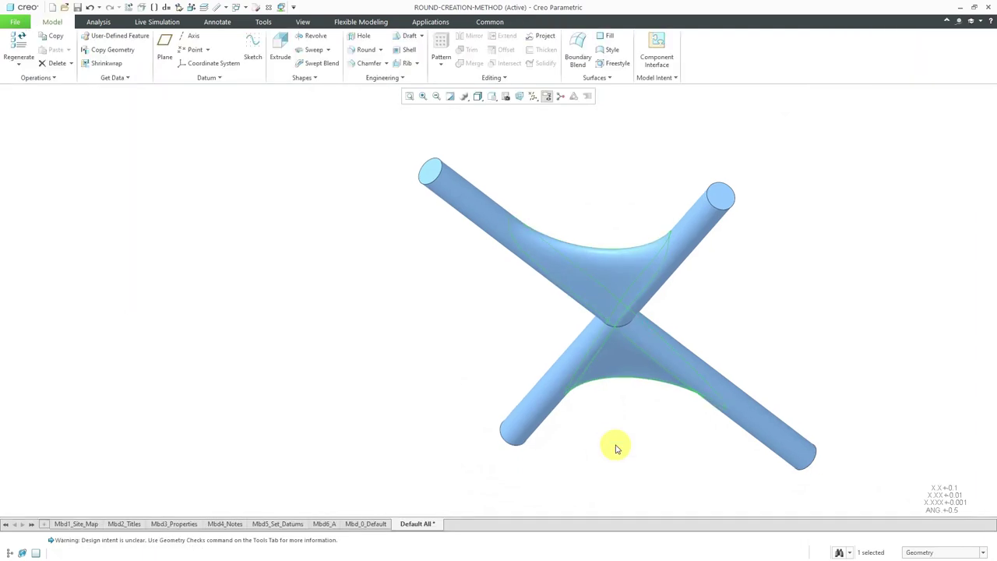
Step: Redefine the Round feature and set the radius of its first round set to 8
mouse_move(627, 402)
middle_down()
mouse_move(645, 367)
mouse_move(643, 309)
mouse_move(614, 382)
mouse_move(636, 278)
mouse_move(636, 222)
mouse_move(621, 219)
middle_up()
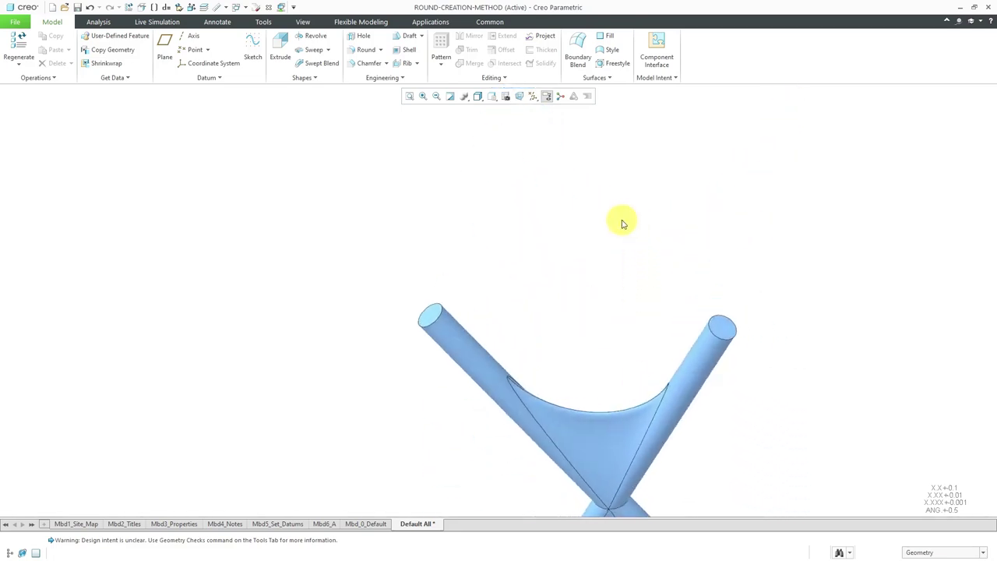
key(ctrl+d)
scroll(625, 374, down, 6)
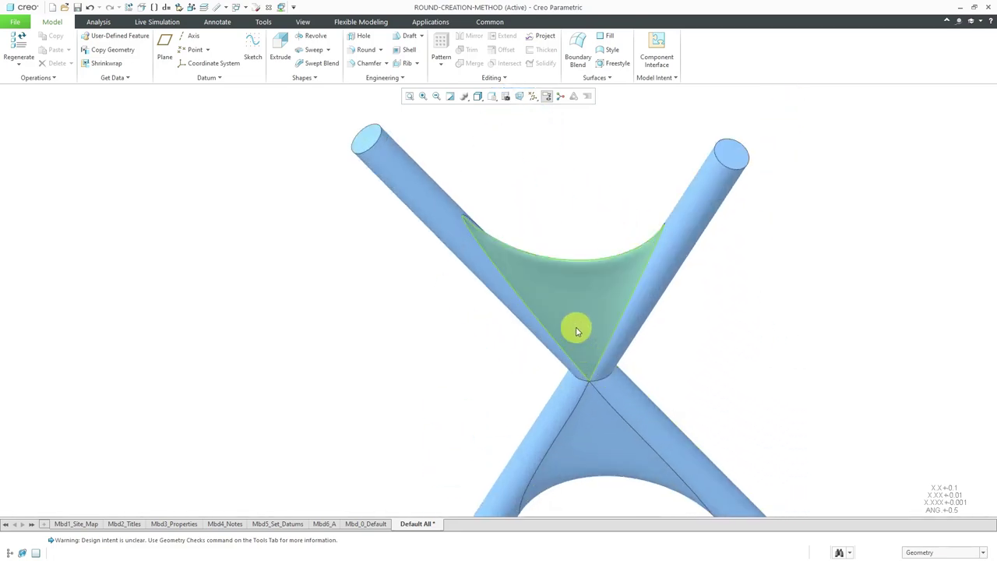
middle_drag(578, 337, 561, 314)
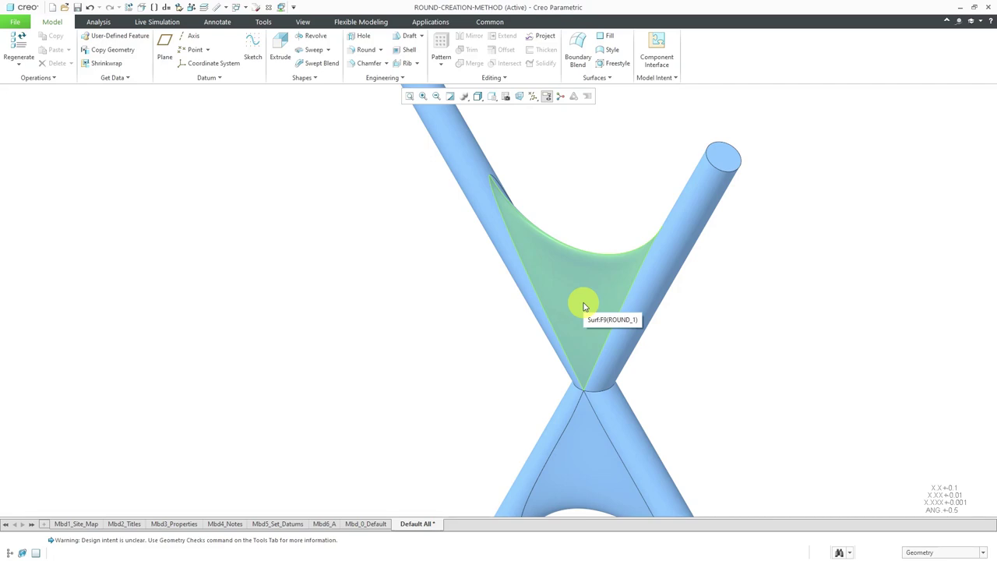
click(585, 305)
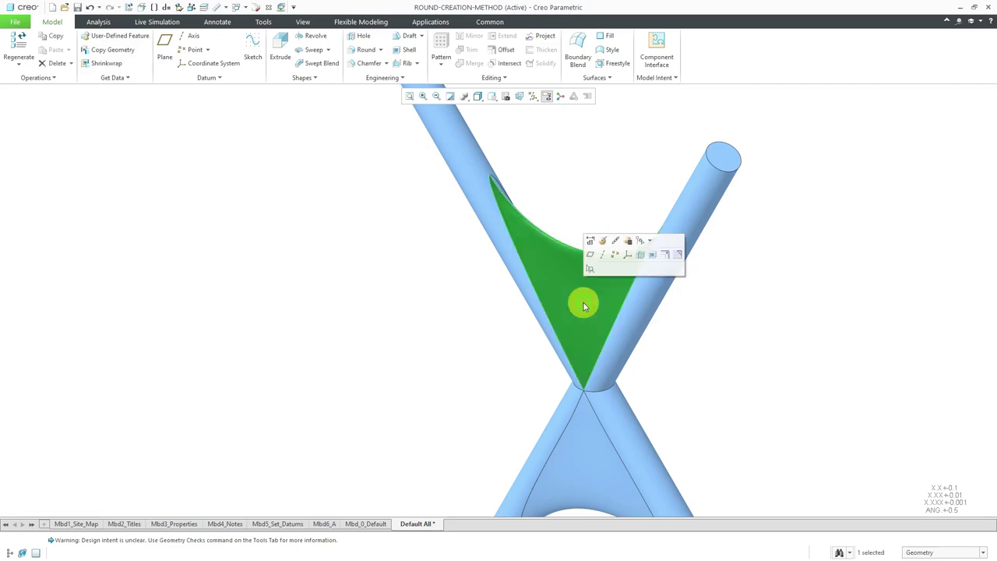
click(604, 244)
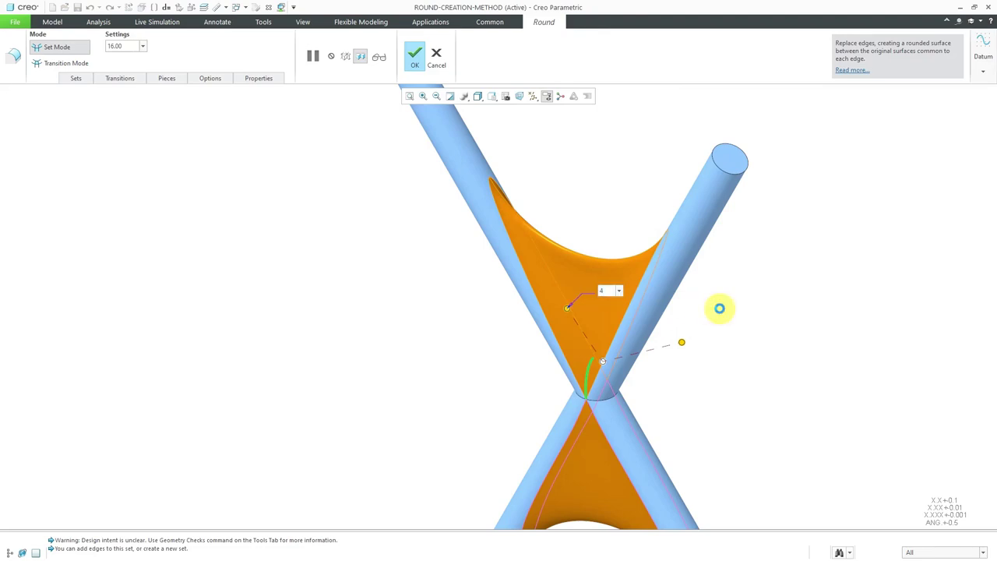
click(719, 308)
text(8)
key(Return)
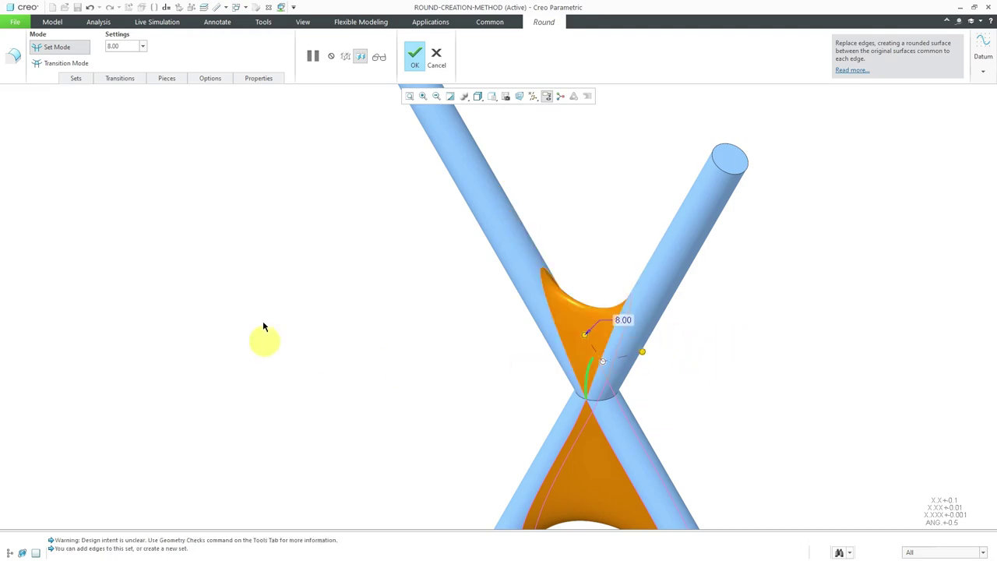
Step: Switch the first round set to Chordal and set its chord length to 8
click(75, 79)
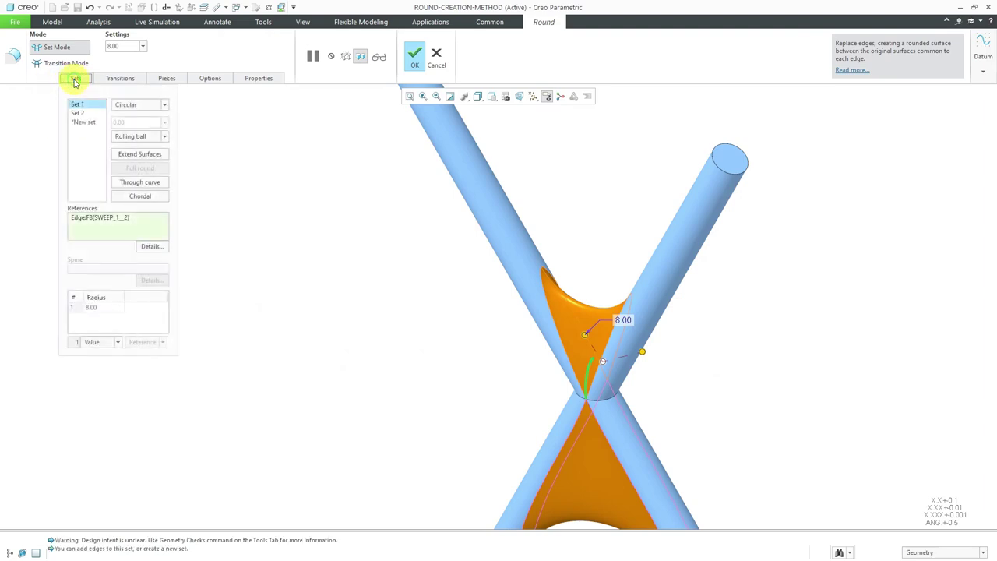
click(140, 196)
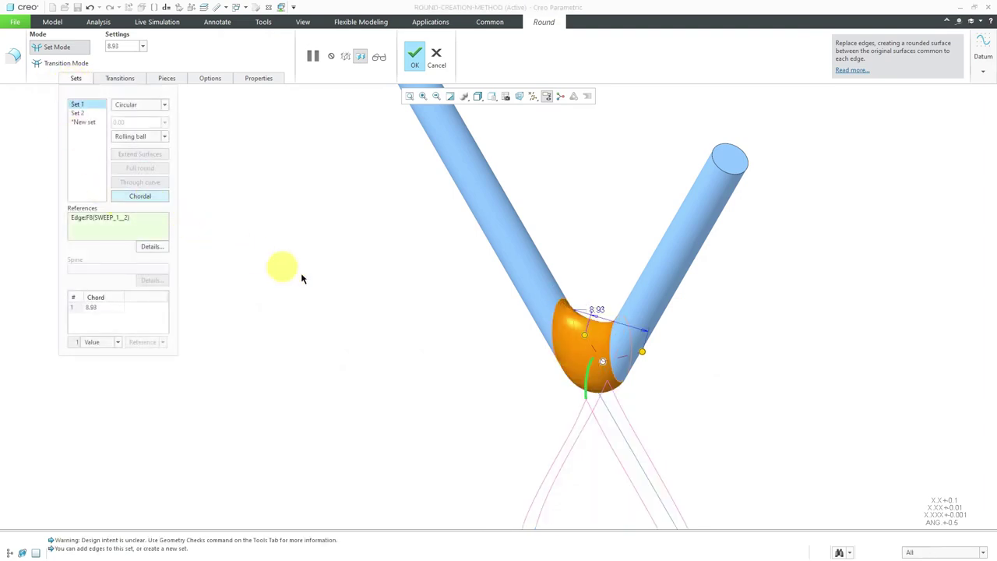
scroll(613, 374, up, 3)
scroll(612, 370, down, 5)
middle_drag(612, 371, 612, 331)
double_click(580, 312)
text(8)
key(Return)
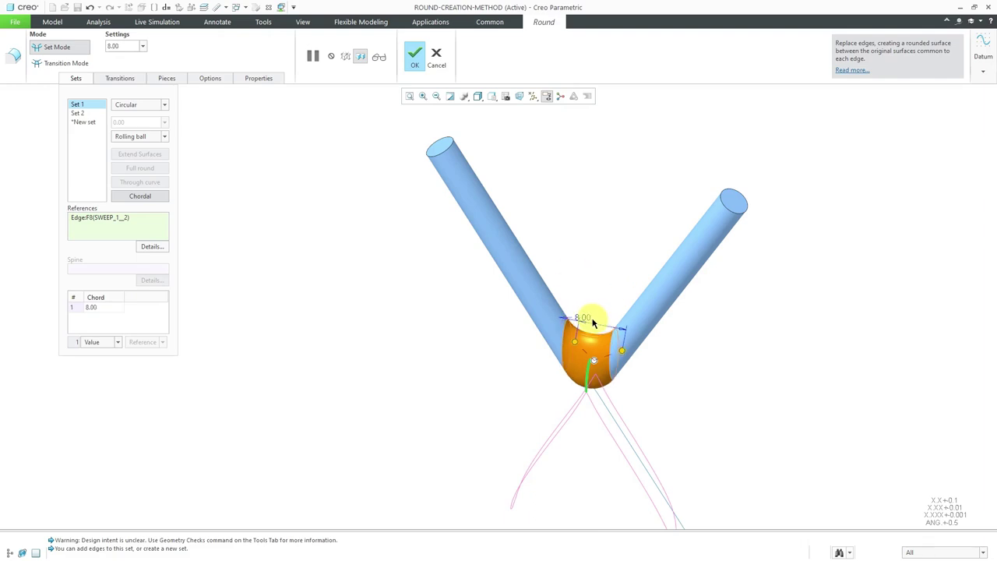
Step: Set the chord length of the first round set to 4, inspect the round at the junction, and complete the feature
double_click(584, 317)
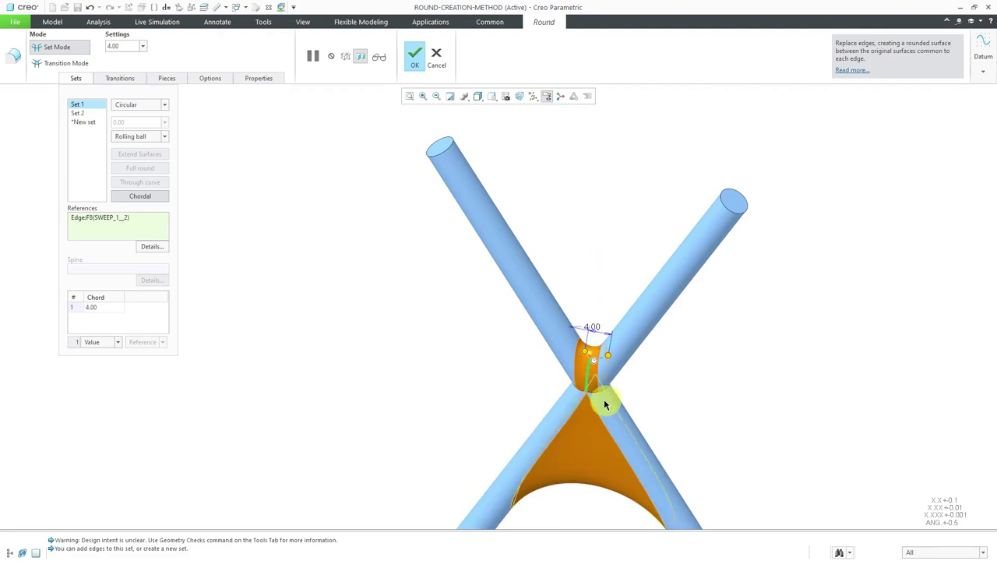
scroll(600, 400, up, 3)
mouse_move(556, 322)
middle_down()
mouse_move(623, 301)
mouse_move(552, 306)
middle_up()
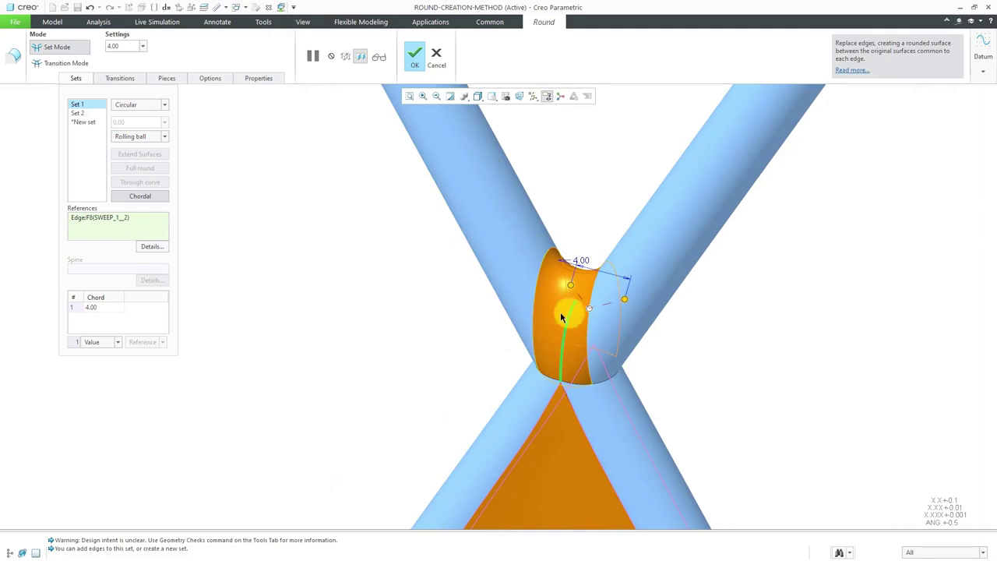
middle_drag(556, 288, 574, 301)
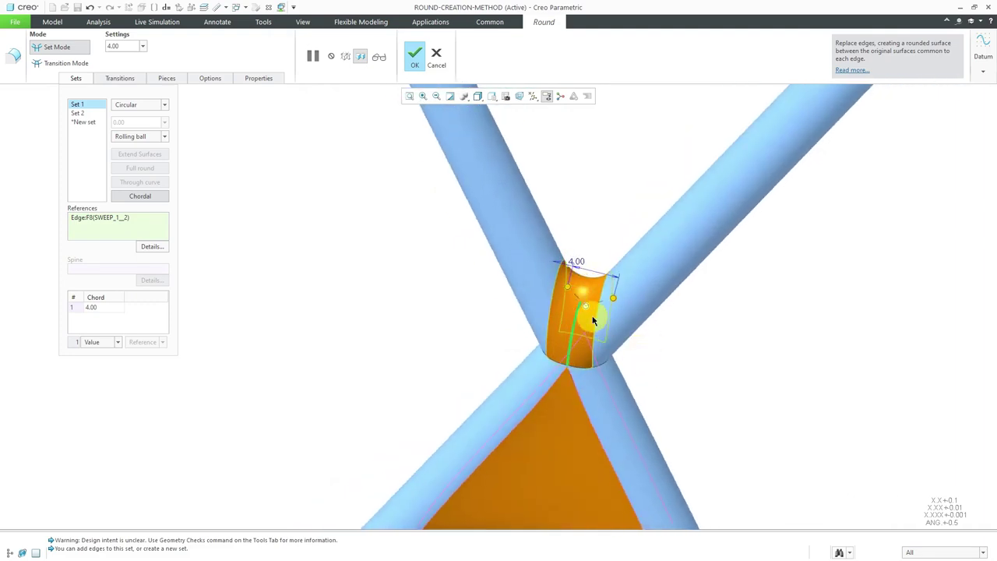
scroll(563, 304, down, 5)
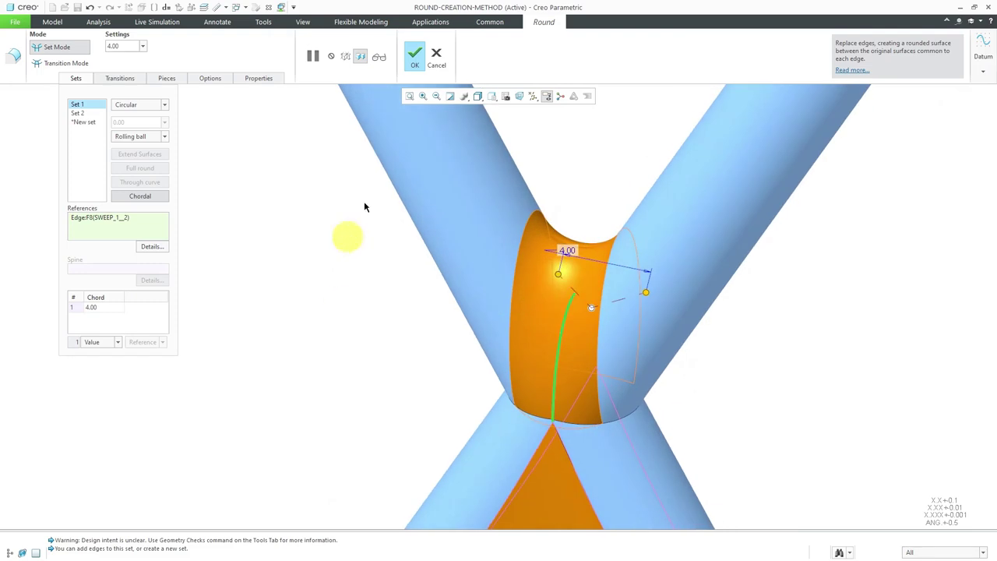
click(407, 98)
middle_click(408, 218)
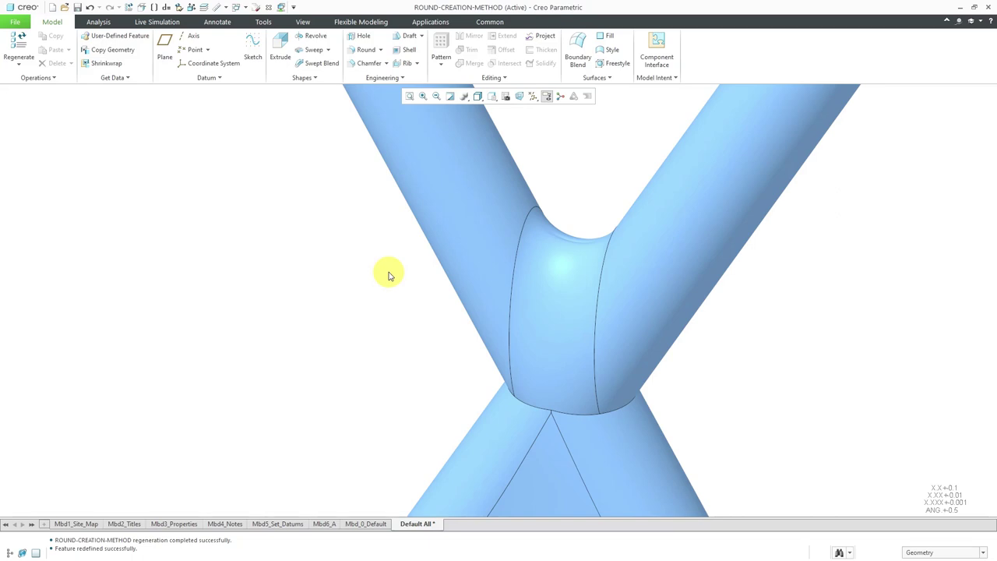
Step: Create a new solid part named round-profiles using the default template
scroll(514, 272, up, 3)
scroll(479, 264, down, 2)
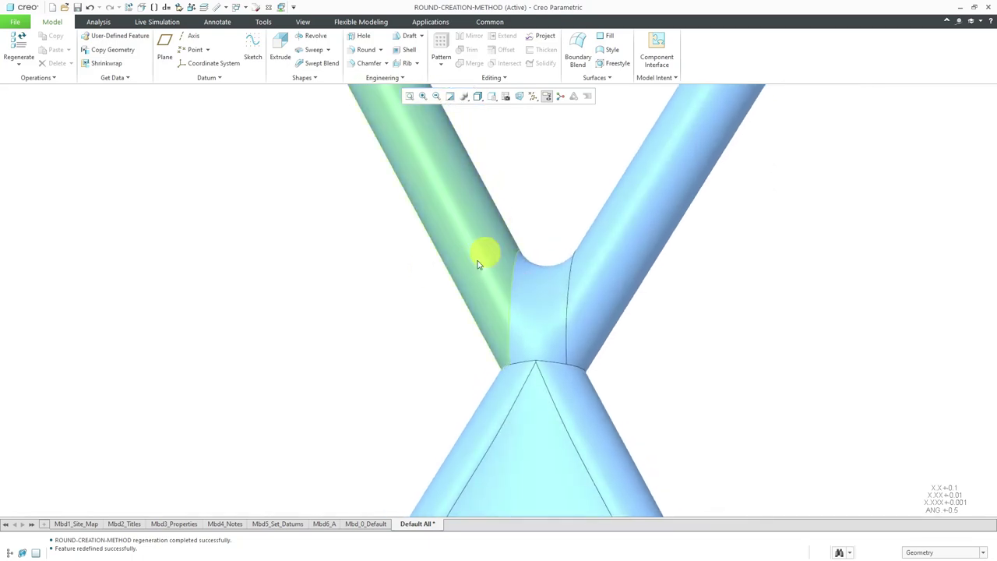
scroll(576, 263, up, 2)
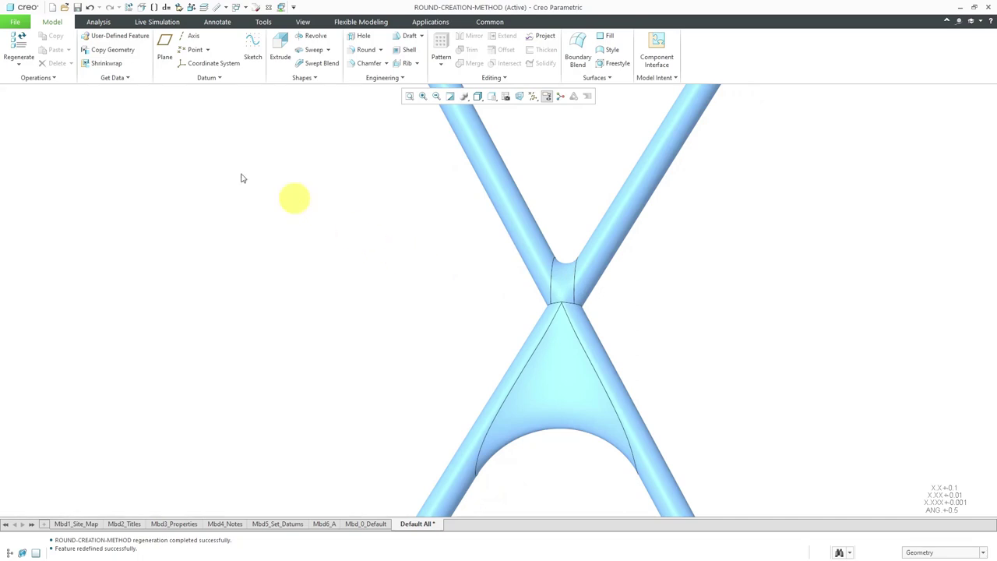
click(52, 8)
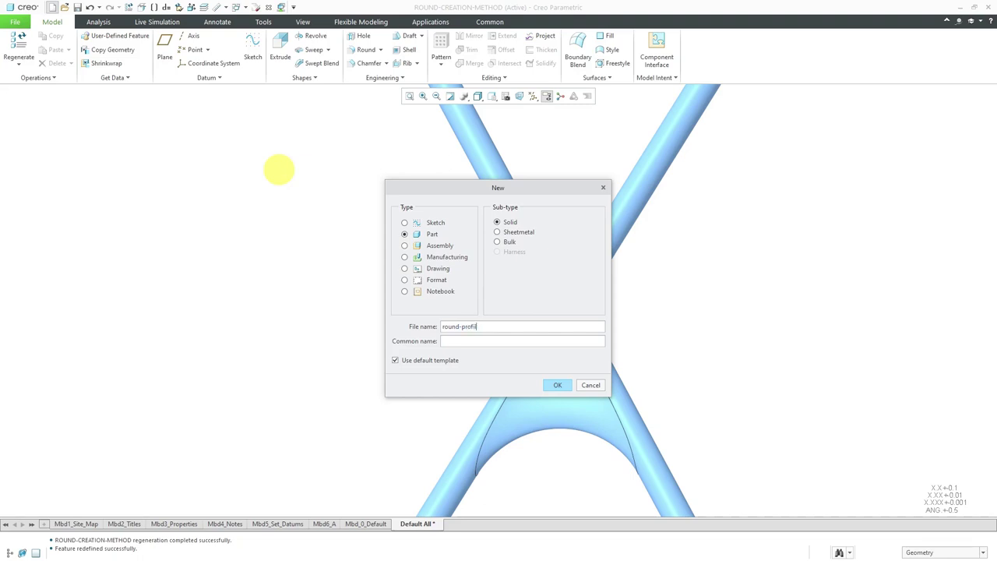
click(558, 385)
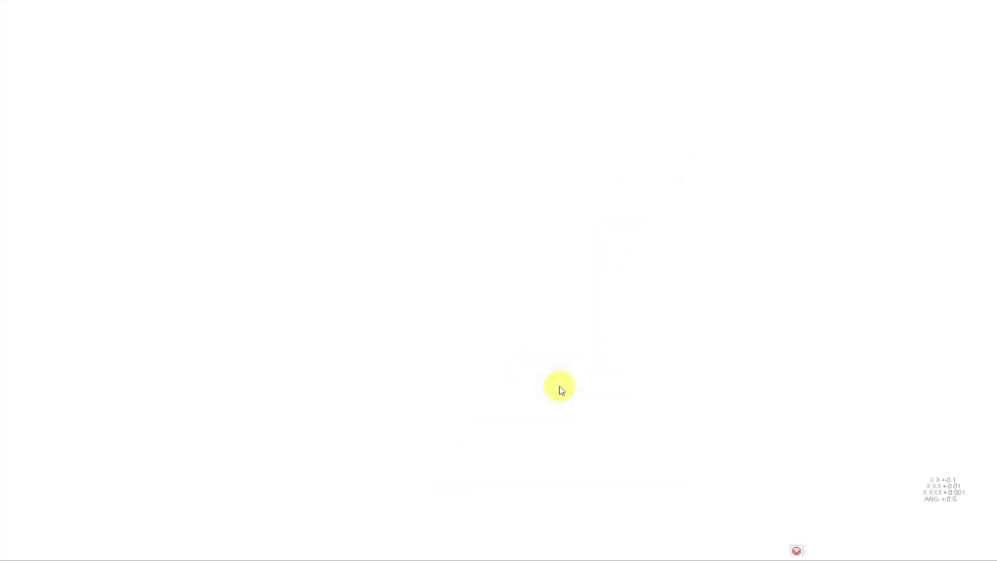
Step: Turn on the datum plane display and start a sketch on the FRONT datum plane
click(606, 99)
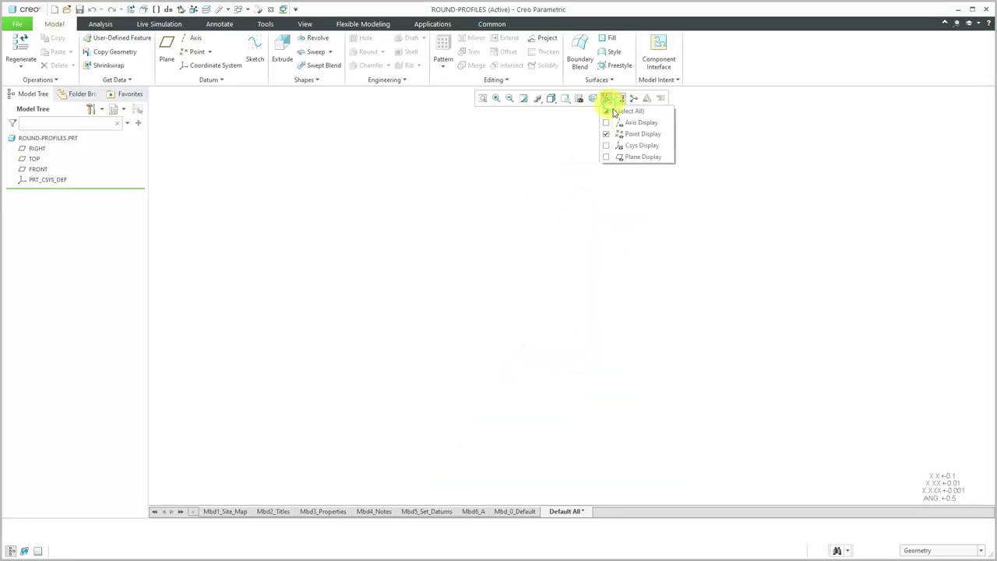
click(635, 158)
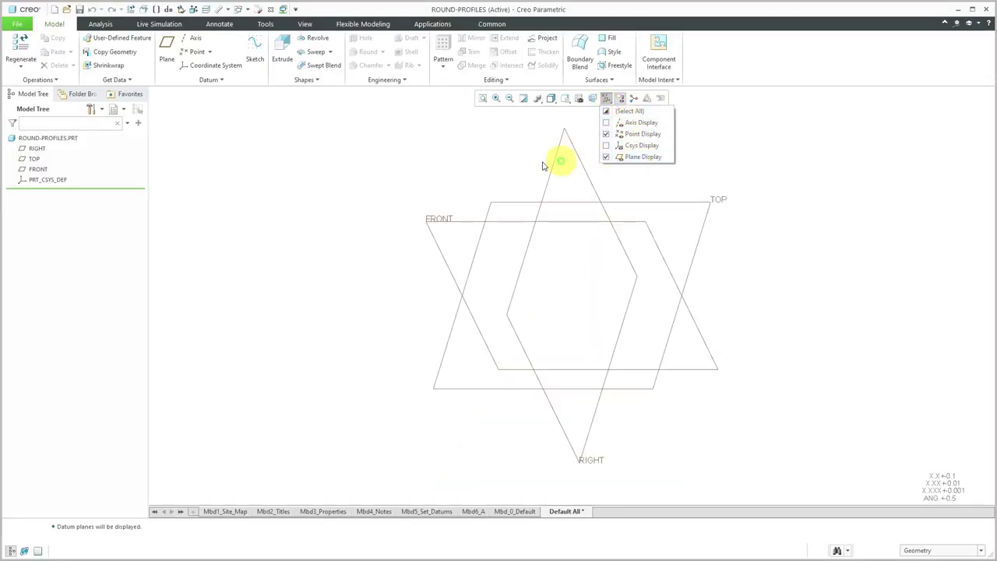
click(440, 165)
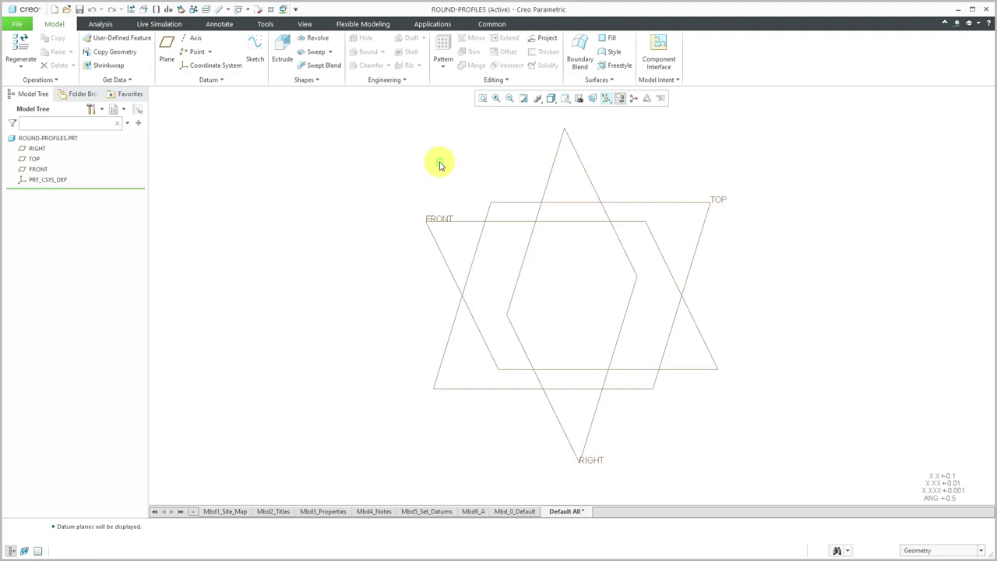
click(433, 225)
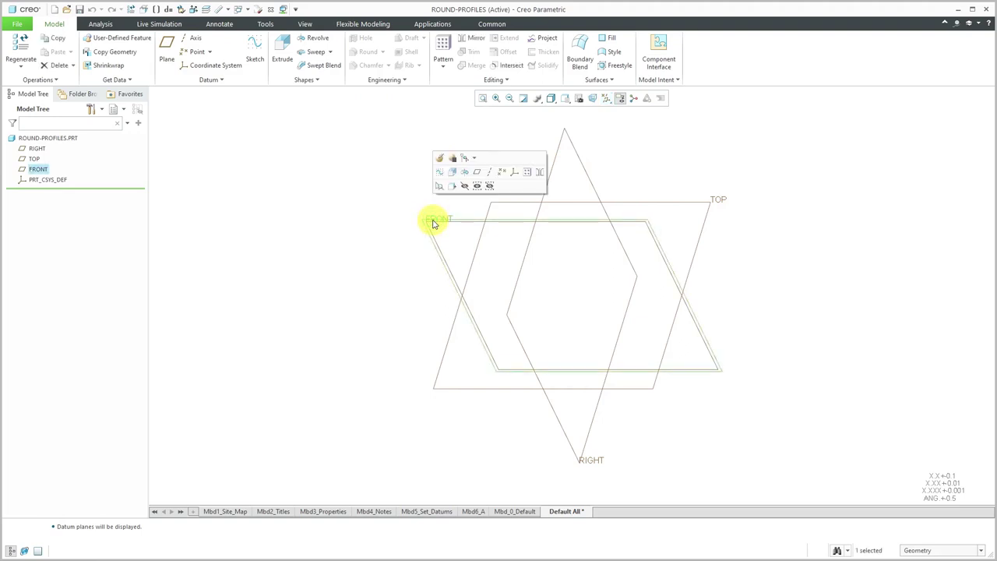
click(439, 179)
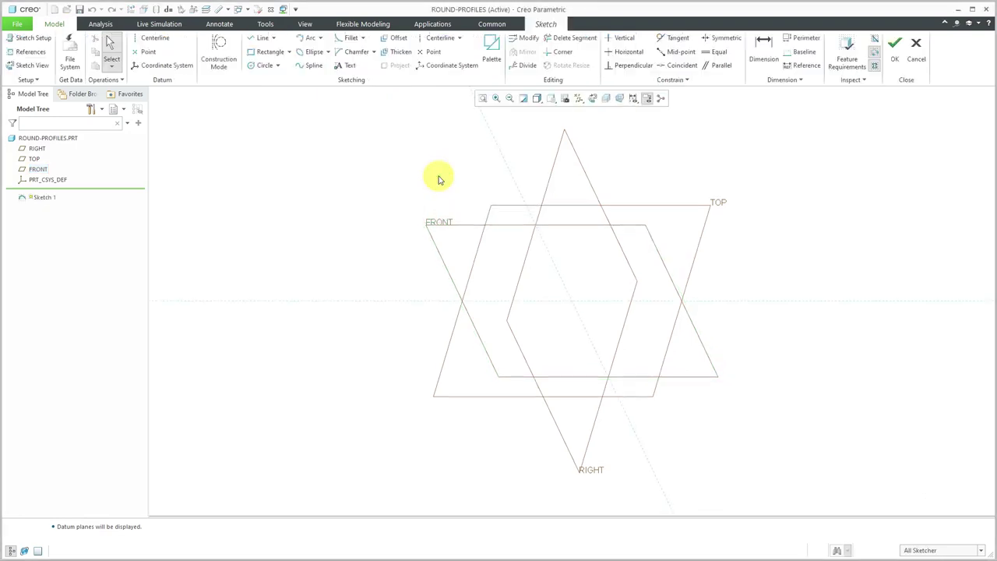
Step: Orient the sketching plane parallel to the screen and turn off the datum plane display
click(593, 99)
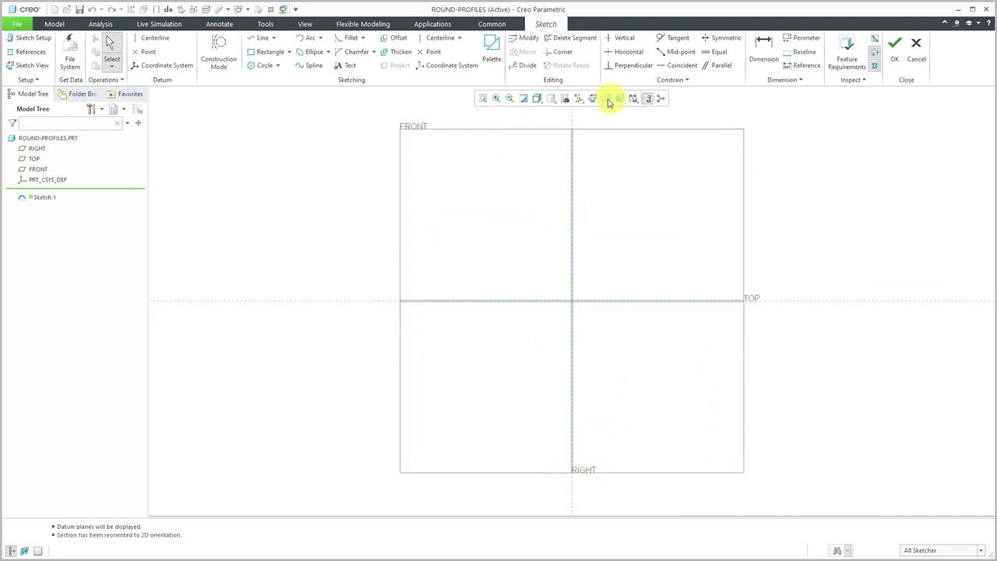
click(579, 99)
click(611, 160)
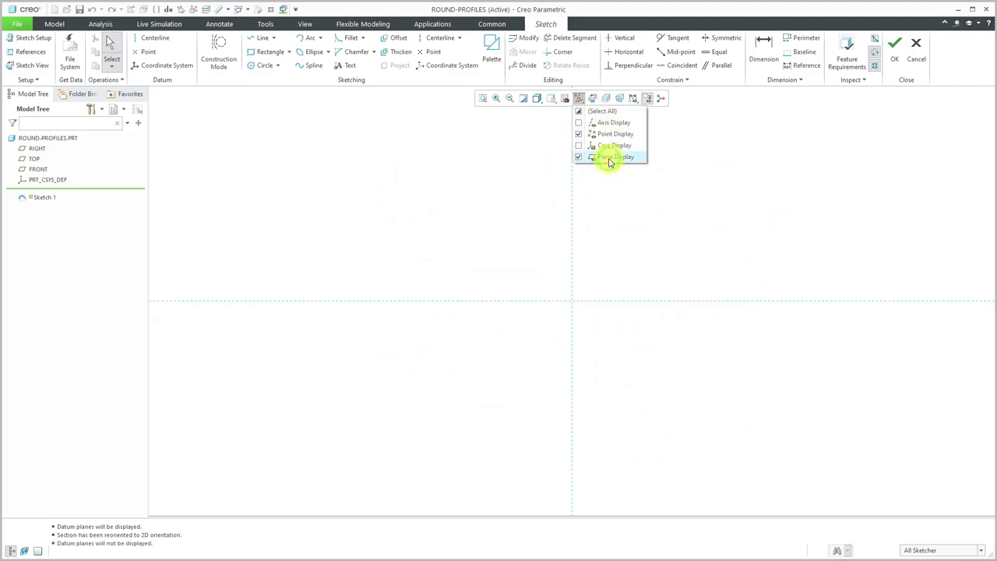
Step: Insert a C-profile from the sketcher palette above and to the right of the reference intersection, and close the palette
click(498, 63)
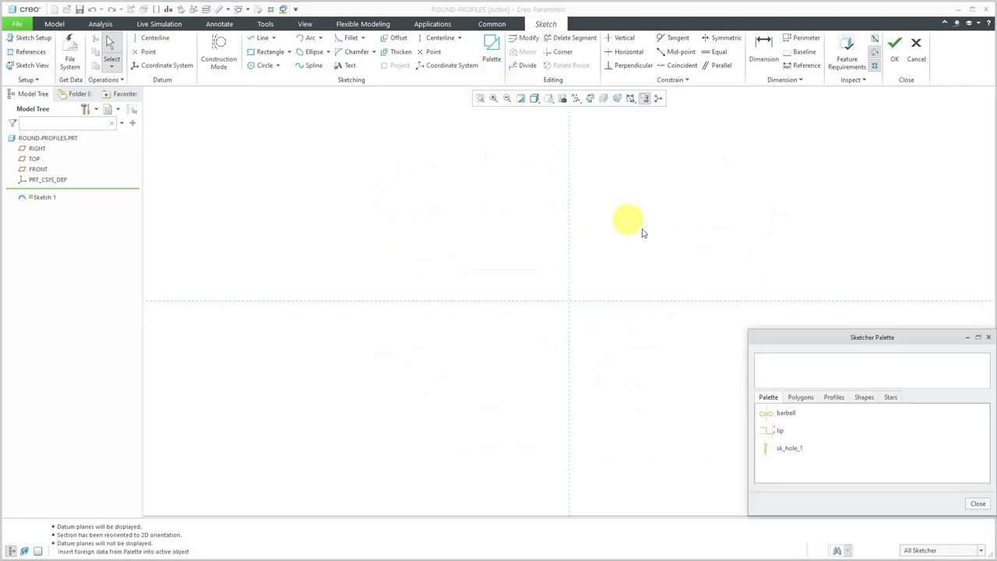
click(838, 399)
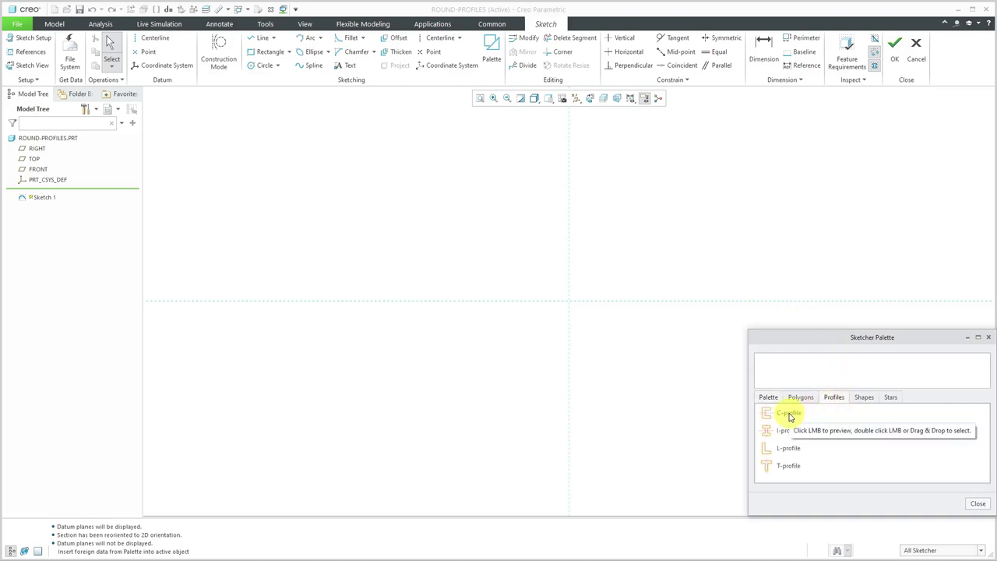
drag(790, 415, 610, 260)
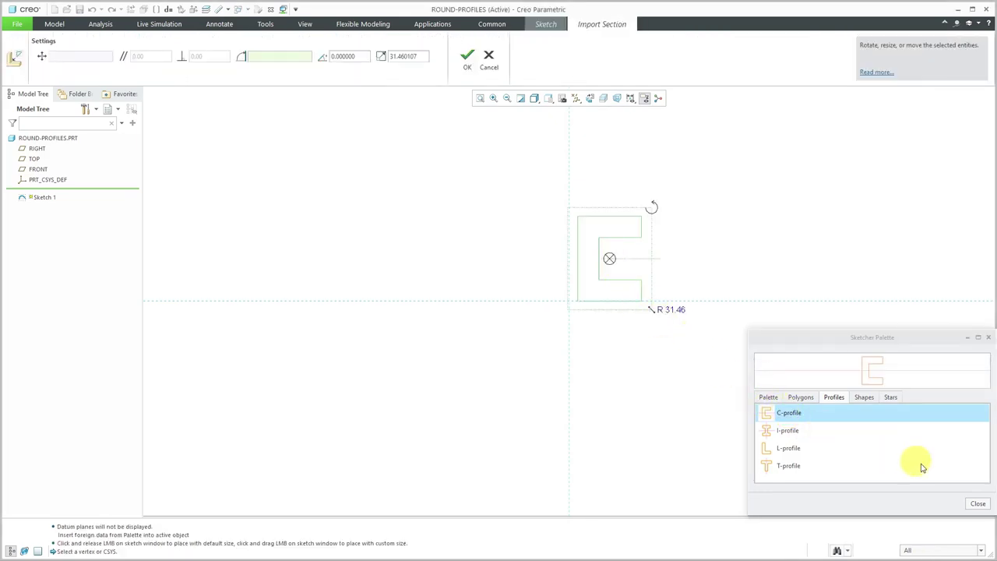
click(977, 503)
Step: Rotate the imported C-profile by 90 degrees so it opens upward, and set its scaling factor to 10
drag(655, 210, 568, 218)
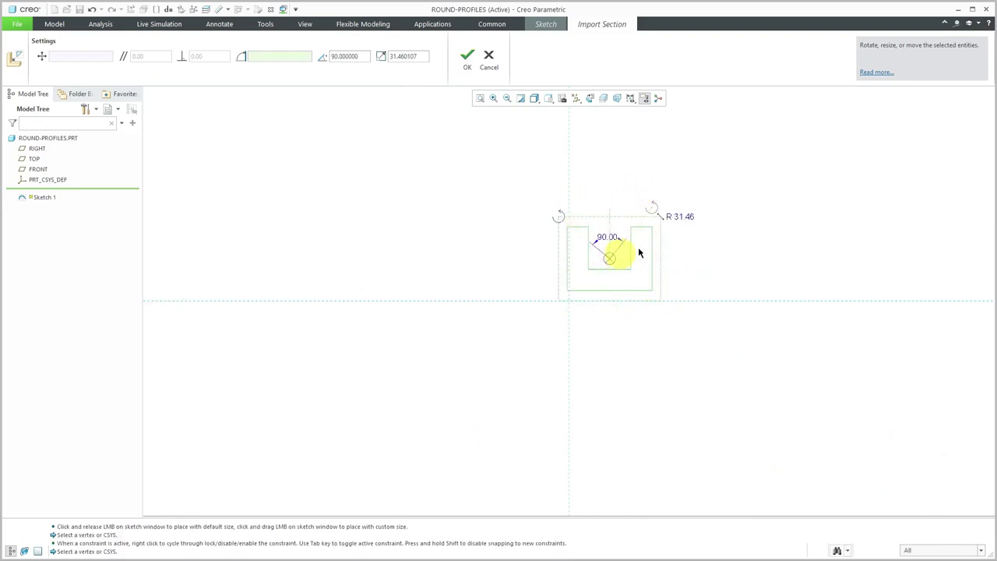
double_click(684, 219)
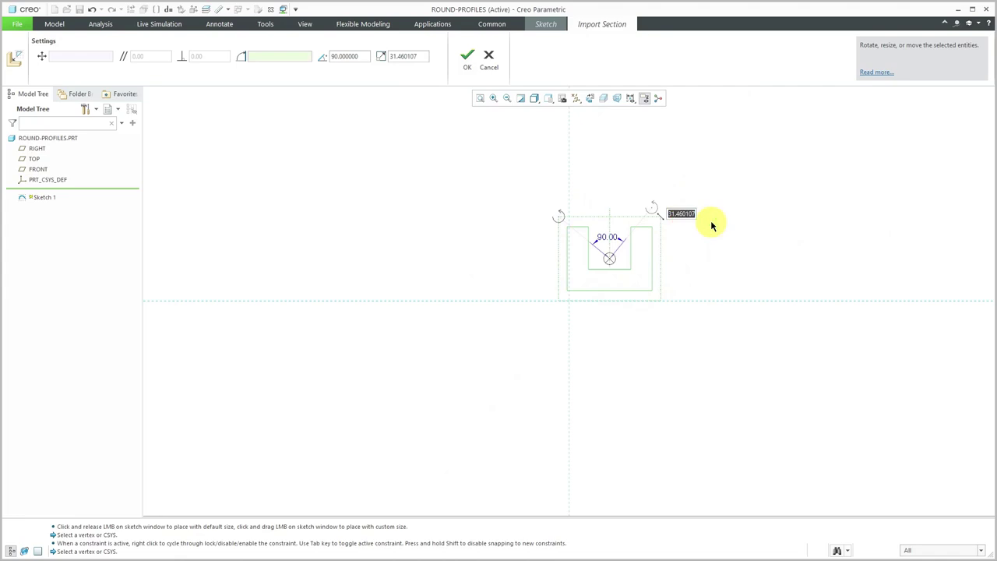
text(10)
click(711, 222)
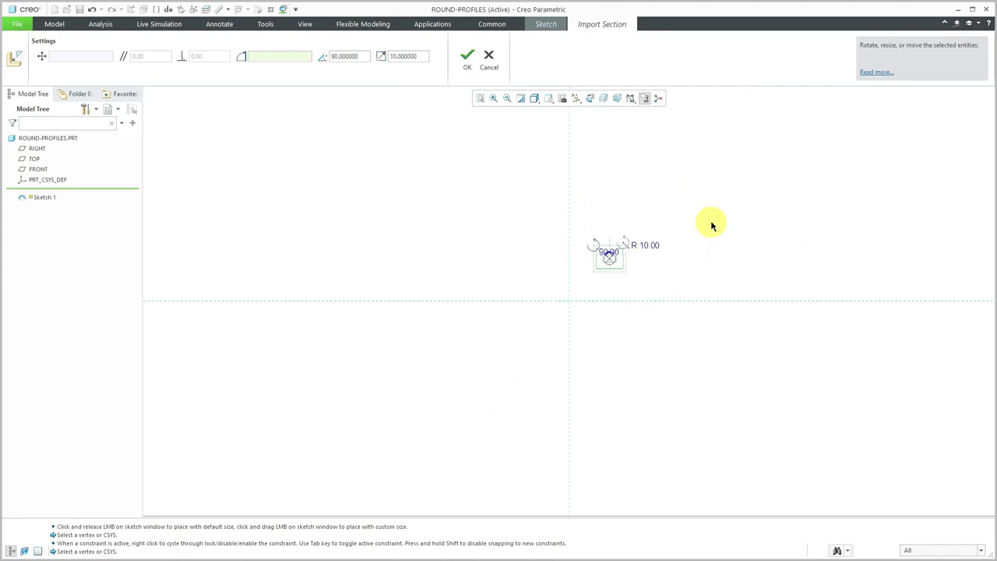
Step: Move the profile so its base edge is centred on the reference intersection, accept the placement, and complete the sketch
scroll(605, 291, down, 5)
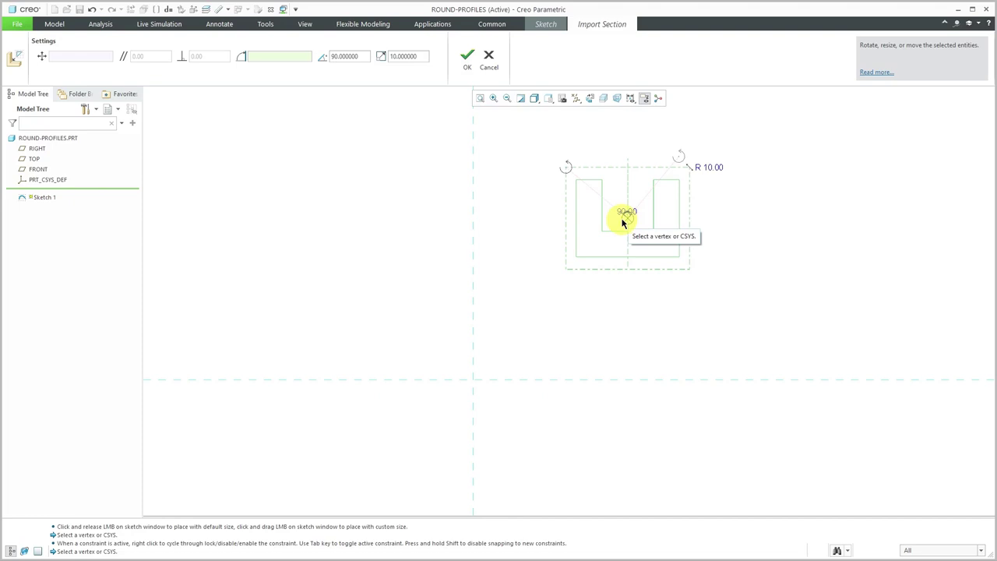
mouse_move(637, 222)
mouse_down()
mouse_move(631, 259)
mouse_move(483, 345)
mouse_move(474, 378)
mouse_up()
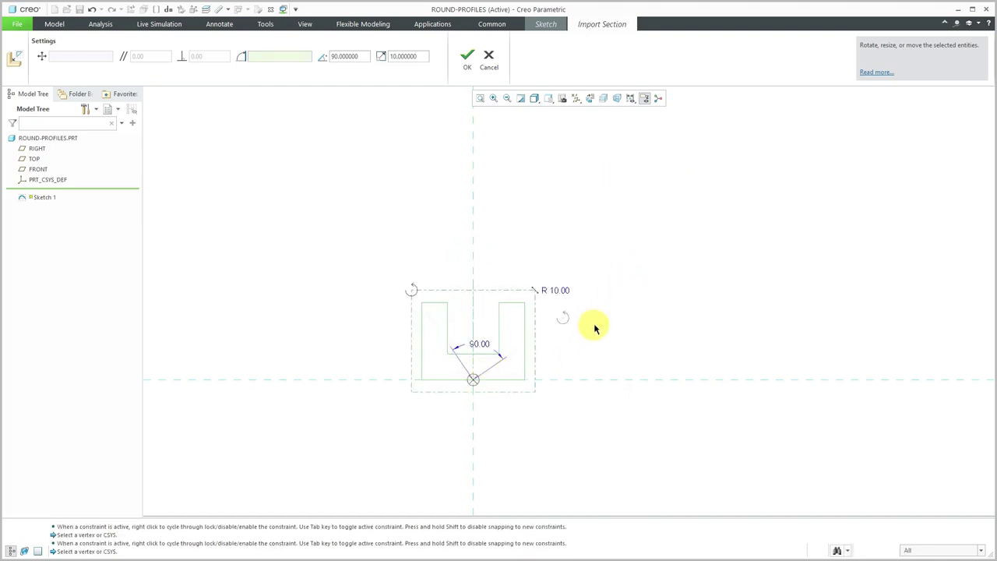
scroll(464, 432, up, 1)
scroll(463, 433, up, 1)
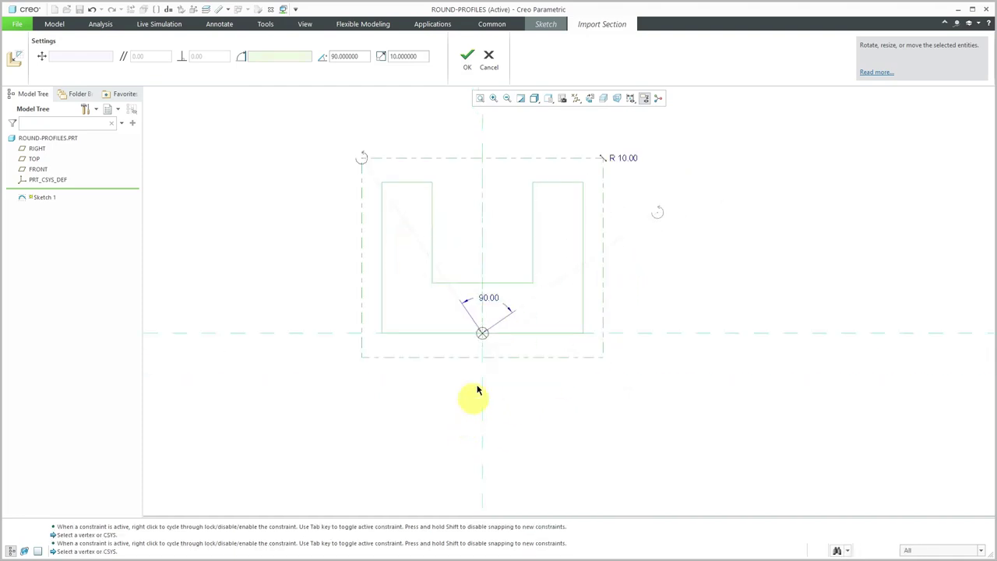
click(468, 56)
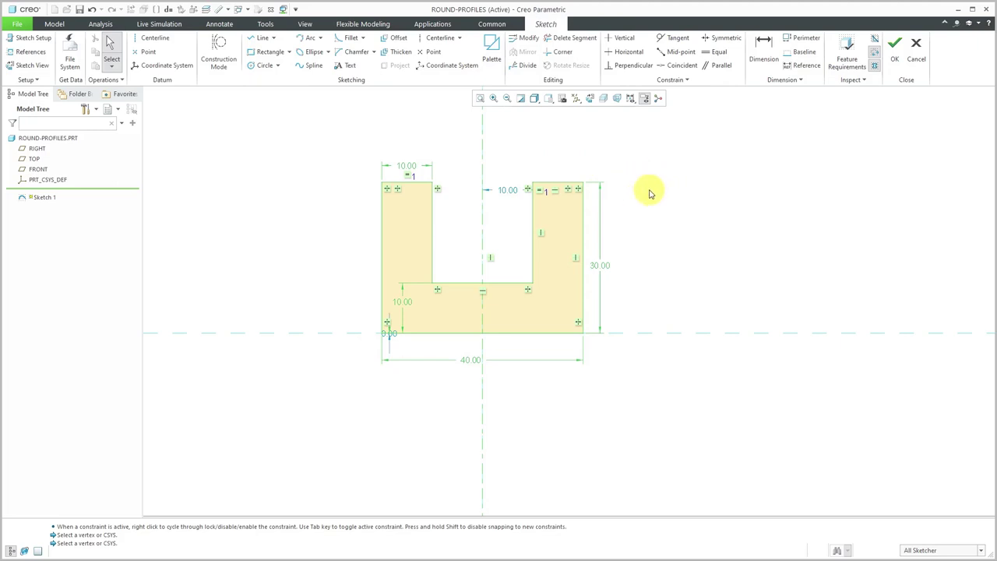
right_click(702, 246)
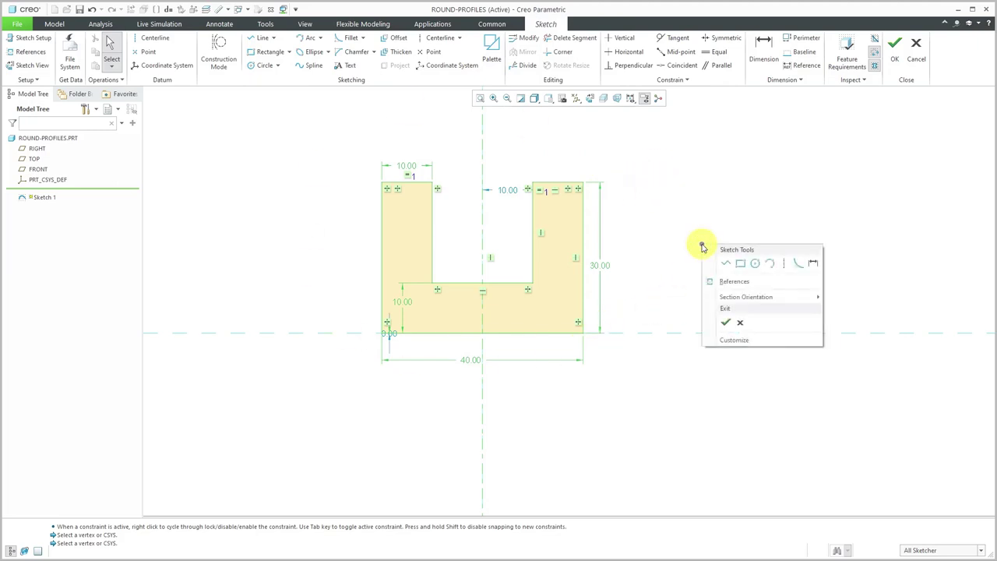
click(724, 324)
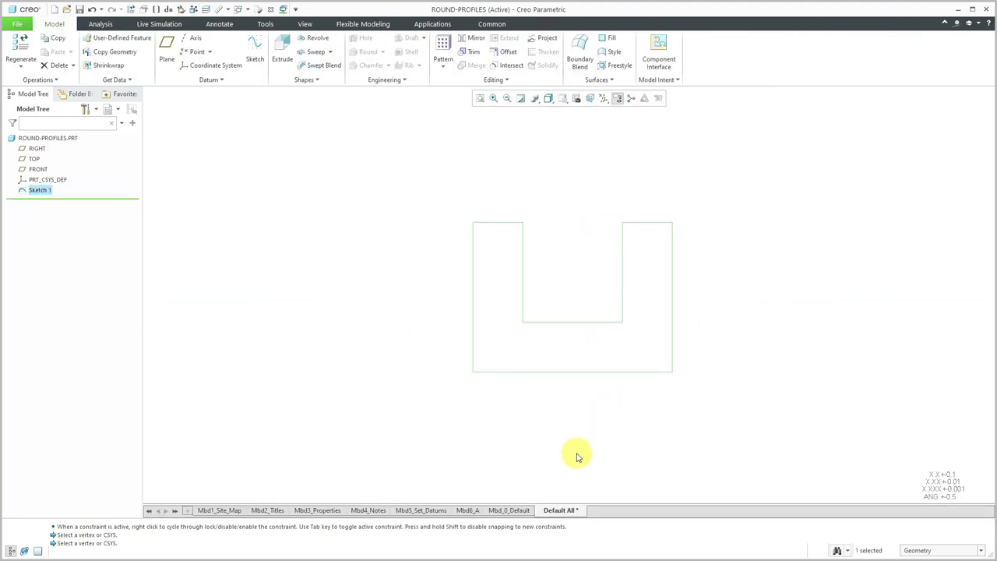
Step: Extrude the U-shaped sketch as a solid to a depth of 20 and deselect the finished feature
mouse_move(545, 309)
middle_down()
mouse_move(519, 316)
mouse_move(509, 334)
middle_up()
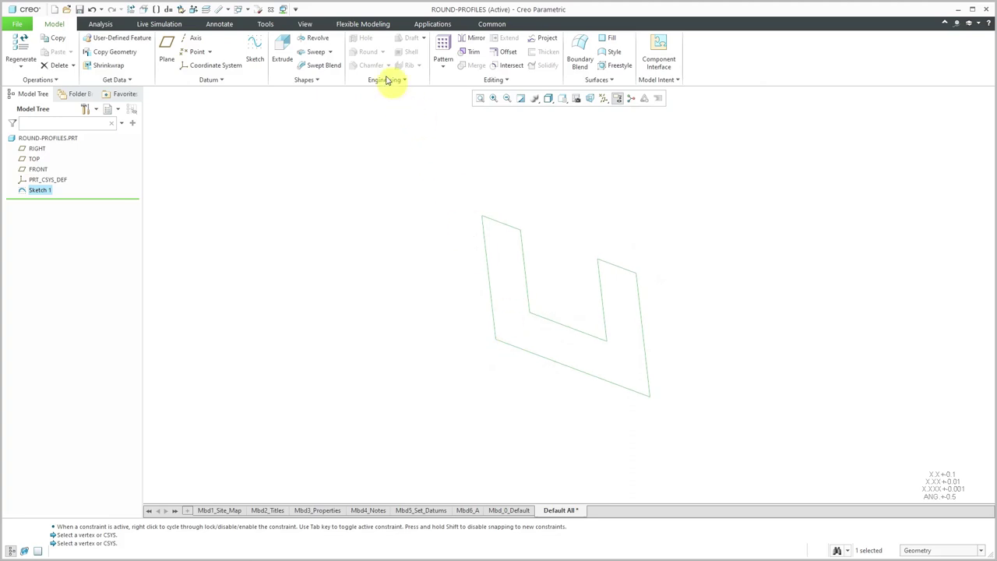
click(279, 54)
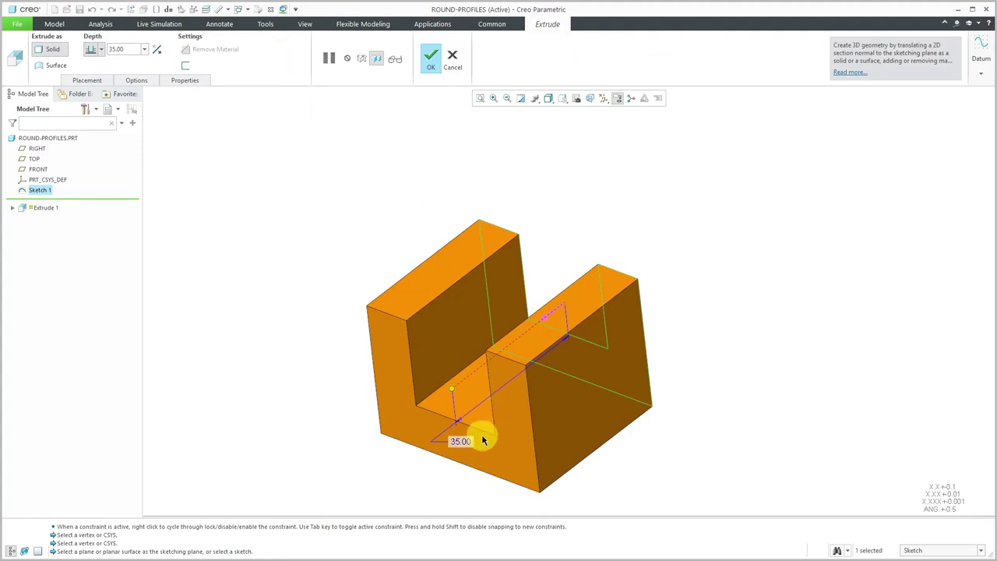
double_click(469, 447)
text(20)
key(Return)
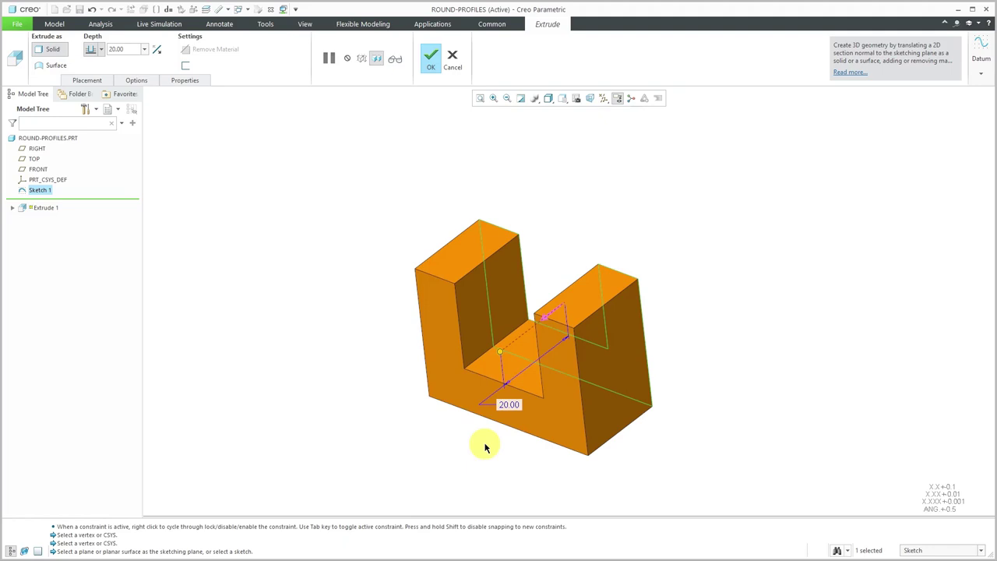
click(431, 61)
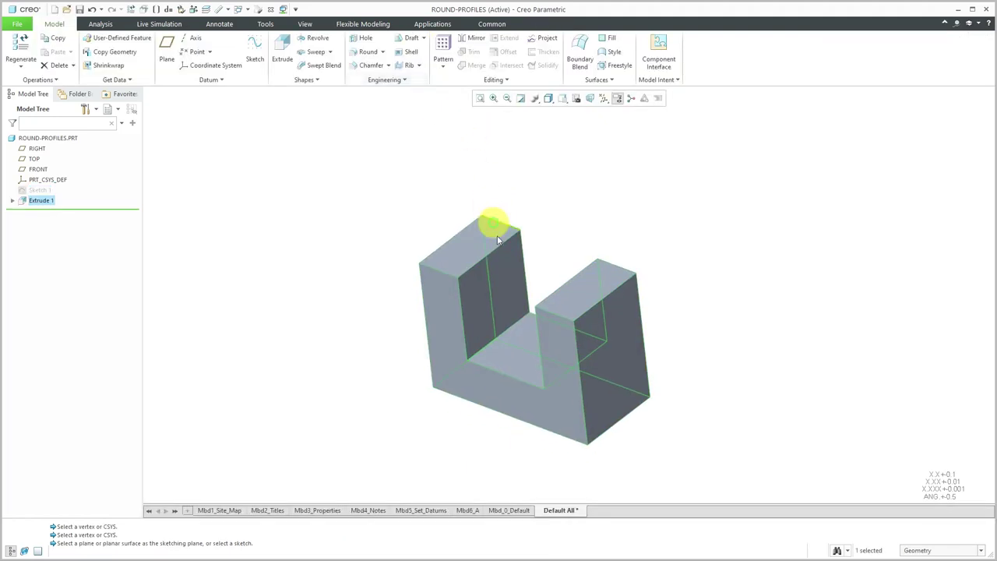
click(551, 185)
Step: Apply a light cyan appearance from My Appearances to the whole ROUND-PROFILES part
mouse_move(530, 259)
middle_down()
mouse_move(549, 232)
mouse_move(492, 352)
middle_up()
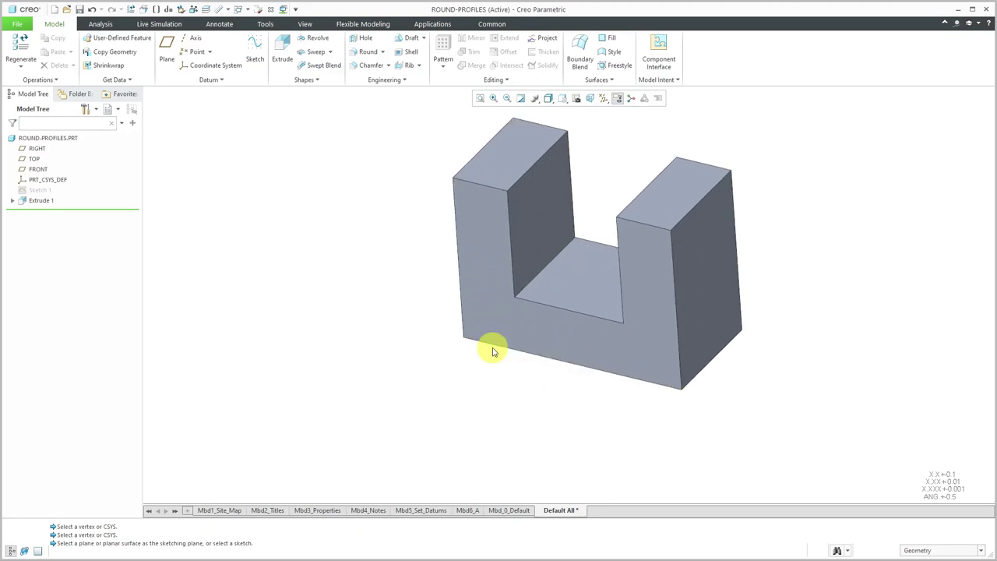
middle_drag(571, 336, 584, 300)
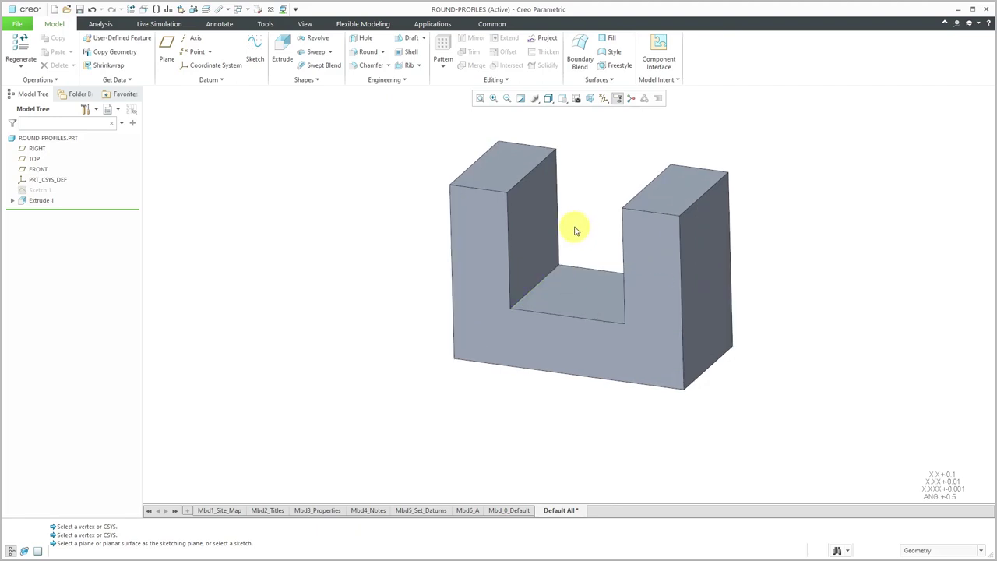
click(305, 24)
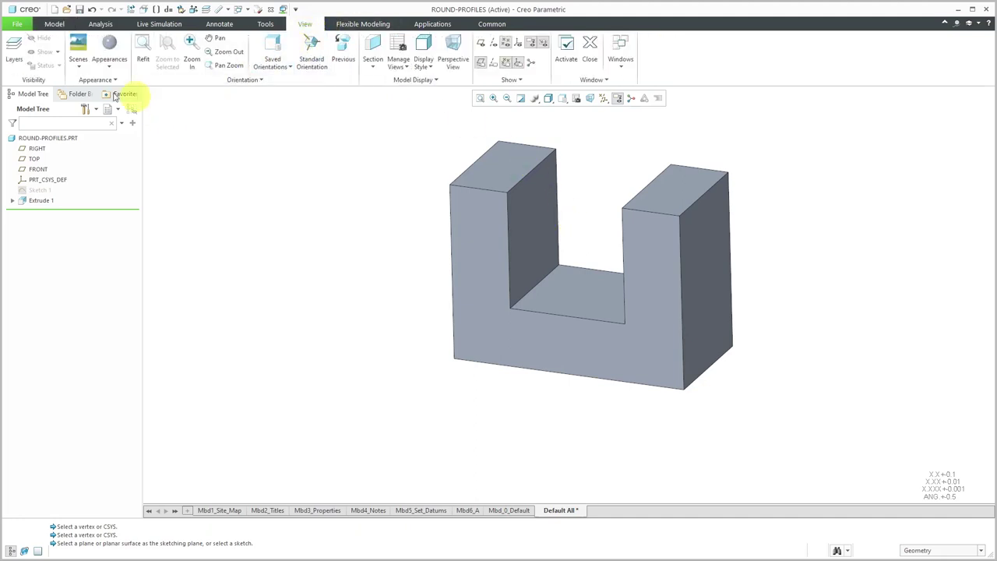
click(108, 62)
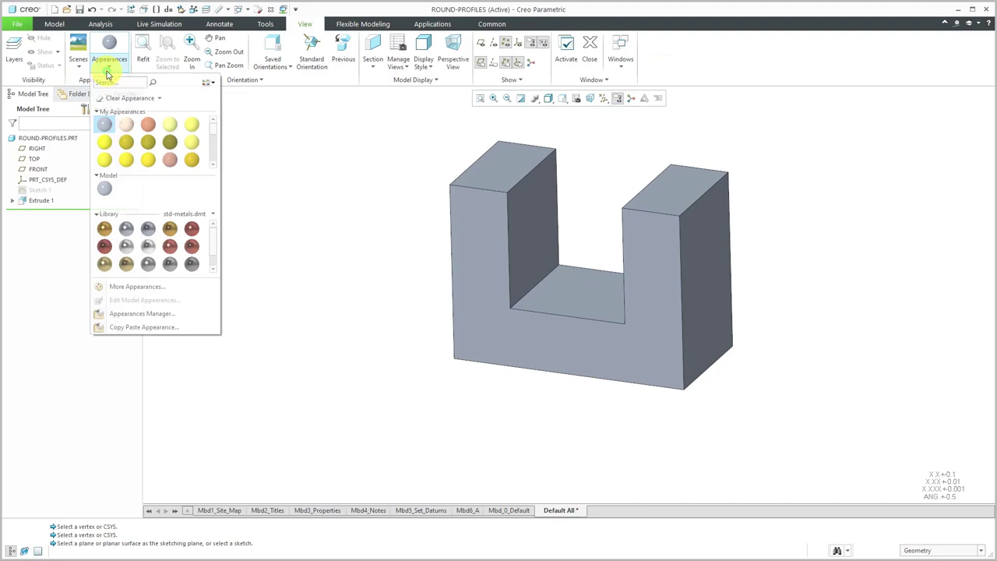
scroll(215, 132, down, 8)
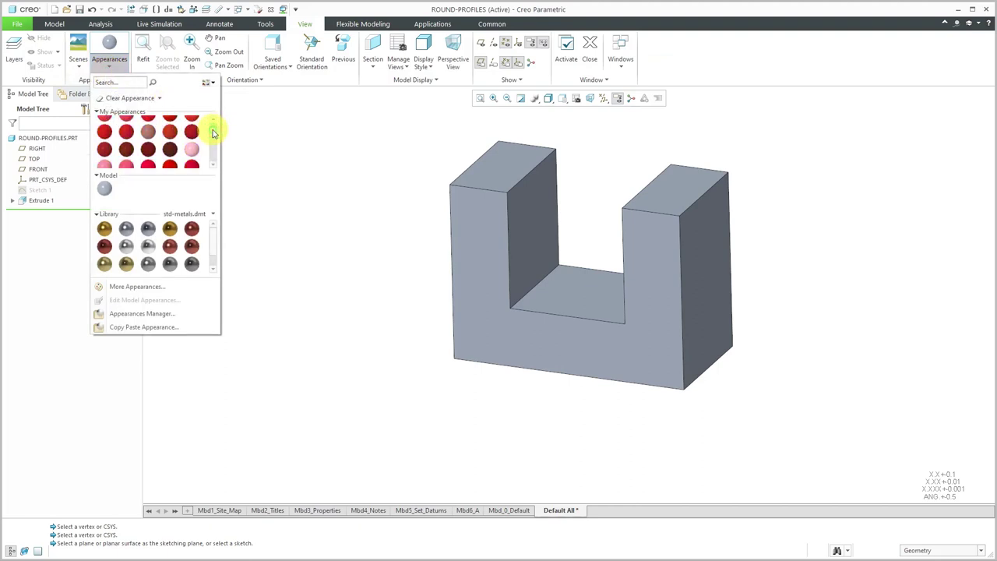
scroll(215, 146, down, 8)
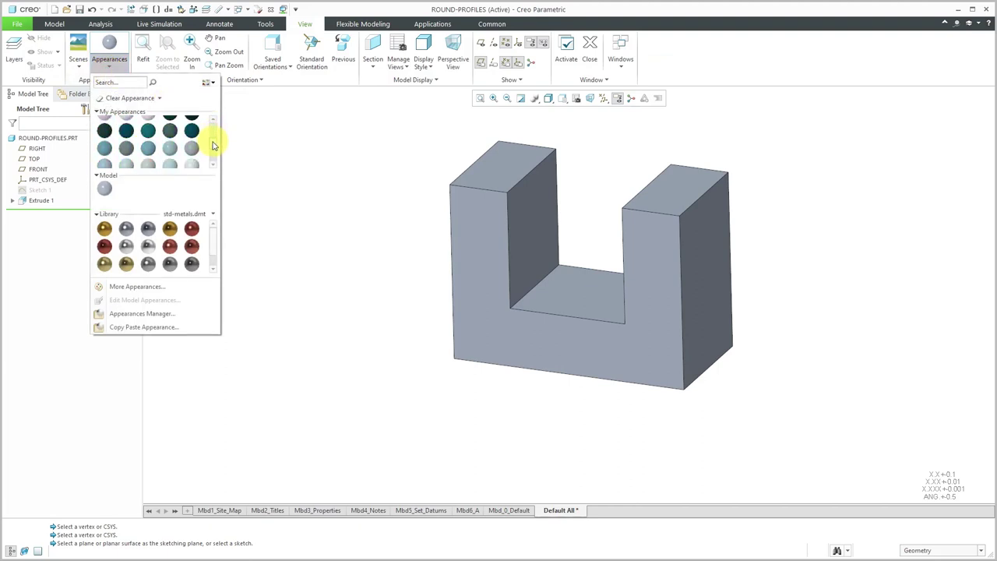
scroll(216, 152, down, 4)
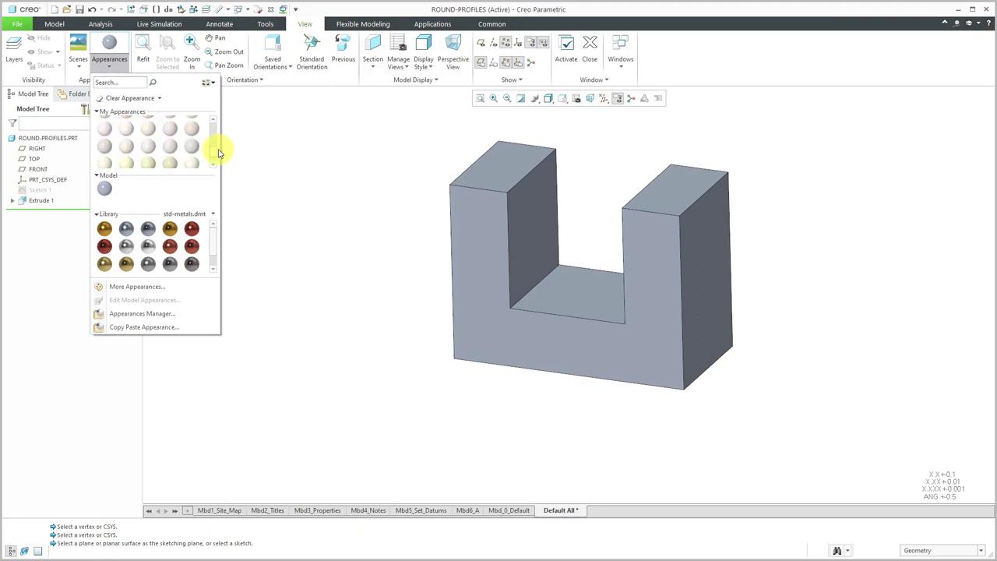
click(148, 127)
click(48, 138)
middle_click(274, 173)
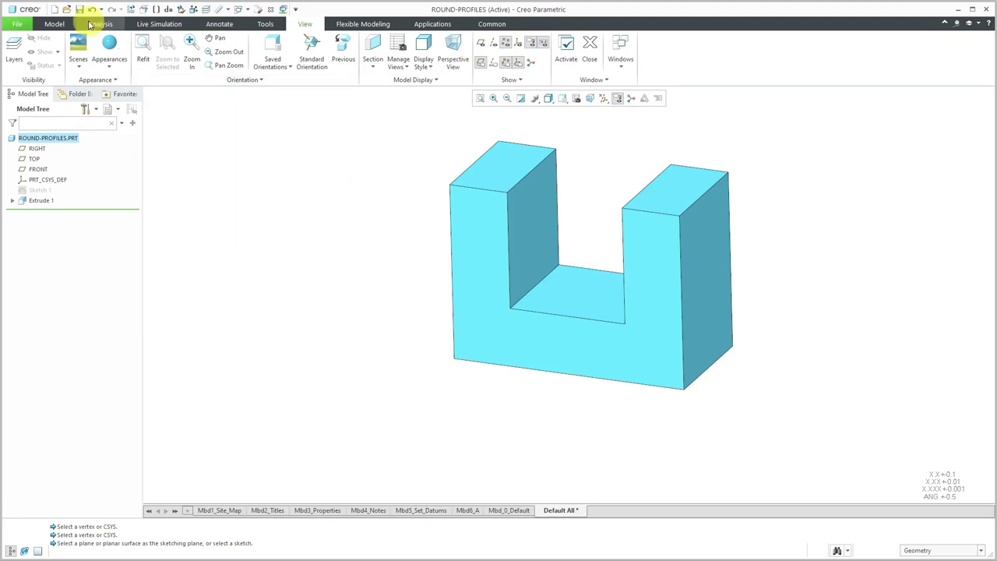
Step: Round the two inner bottom edges and the two inner top edges of the U-shaped channel with a radius of 4
click(53, 24)
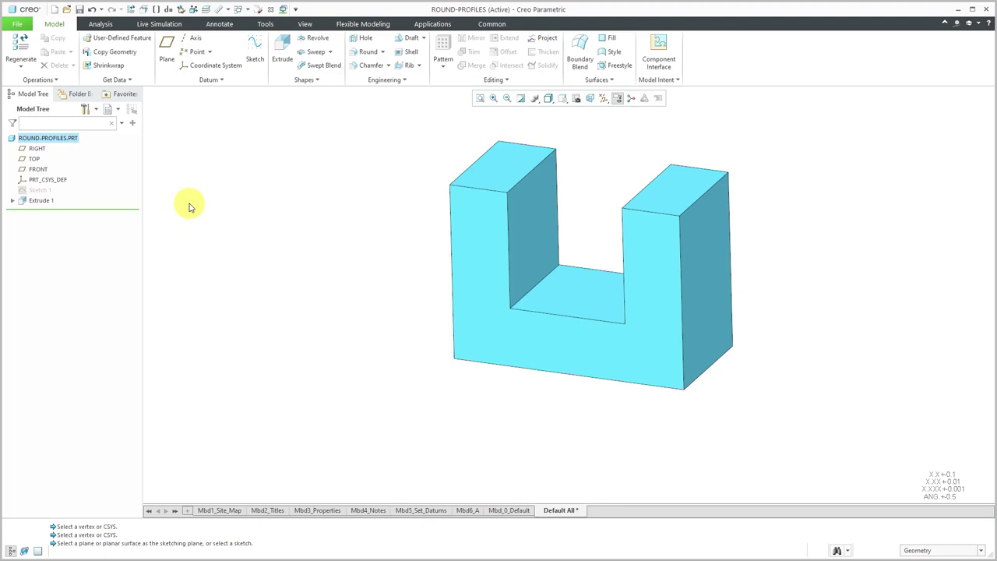
click(366, 51)
click(535, 291)
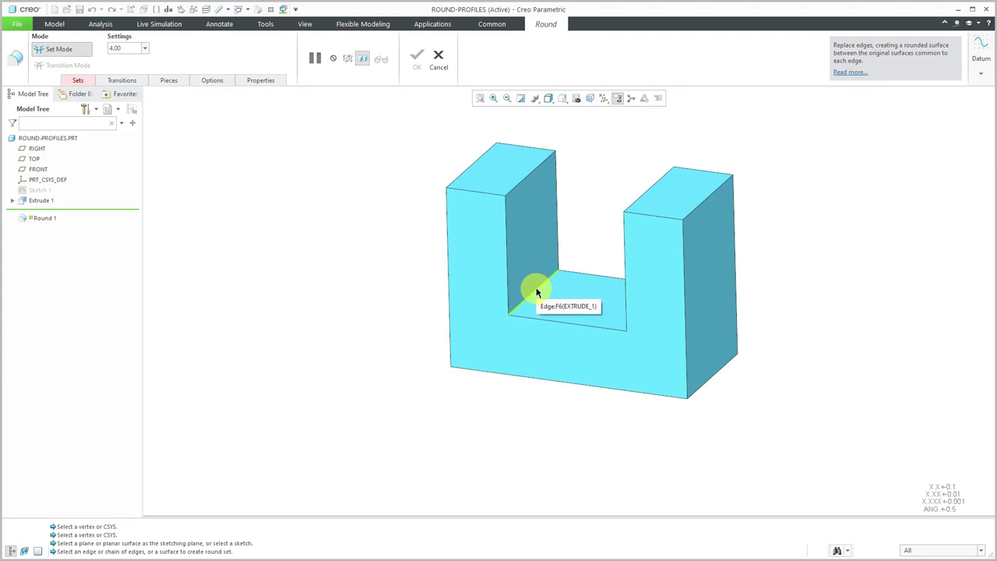
click(536, 291)
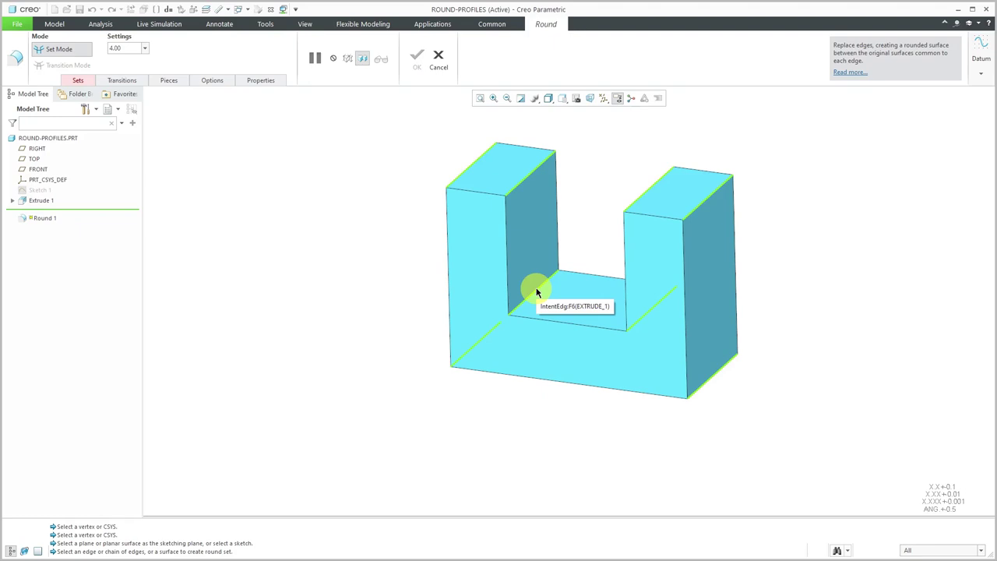
click(544, 287)
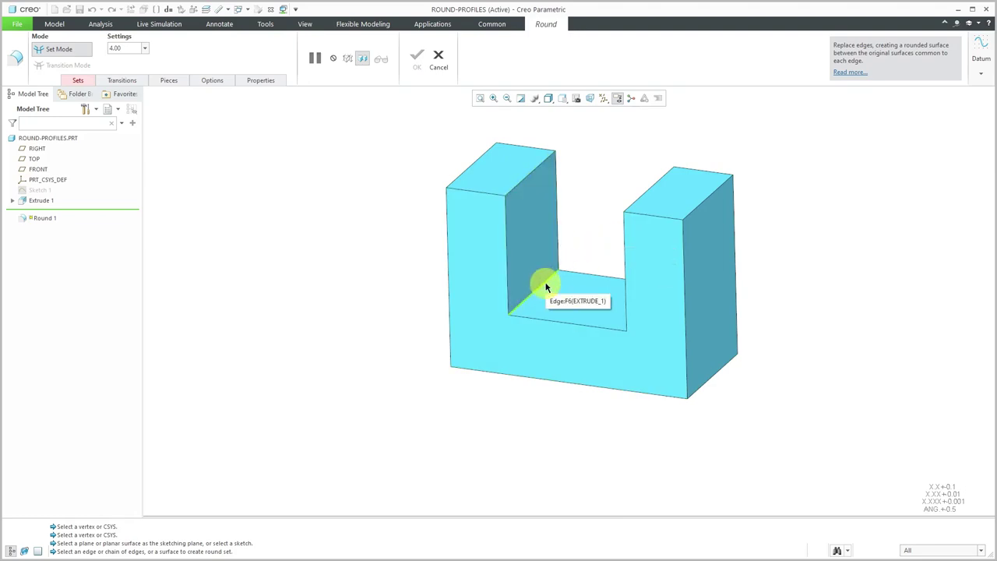
click(546, 288)
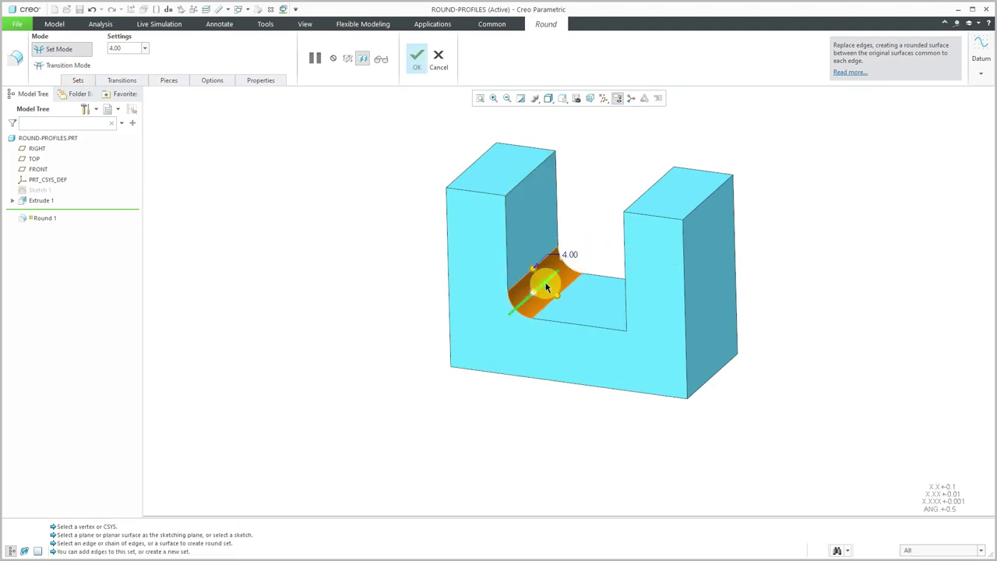
ctrl+click(533, 175)
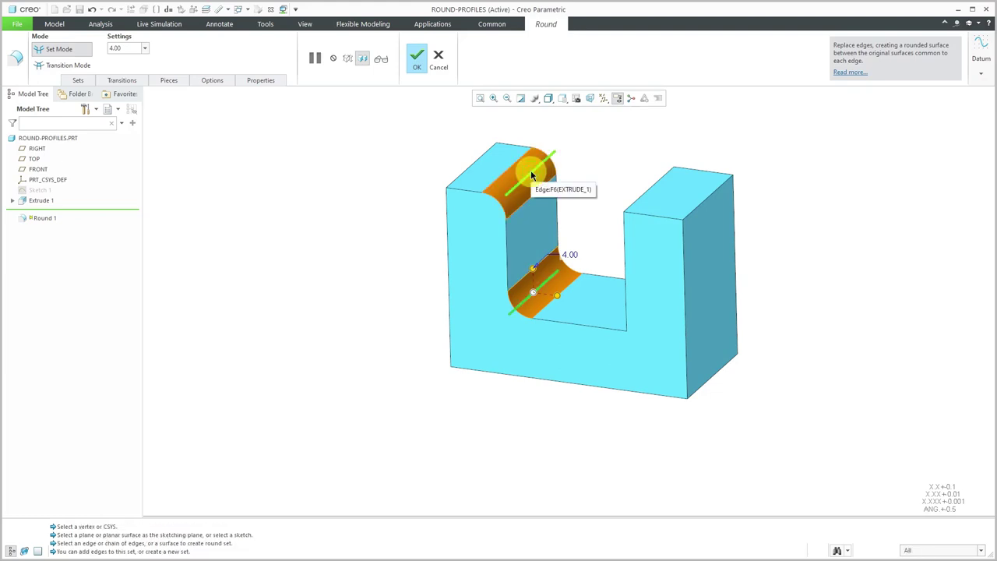
click(641, 294)
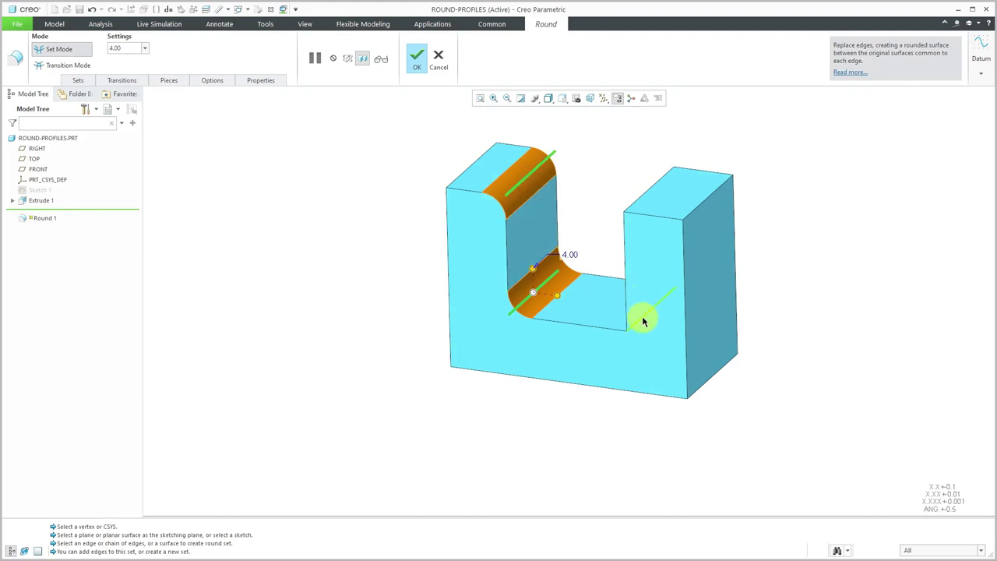
click(644, 190)
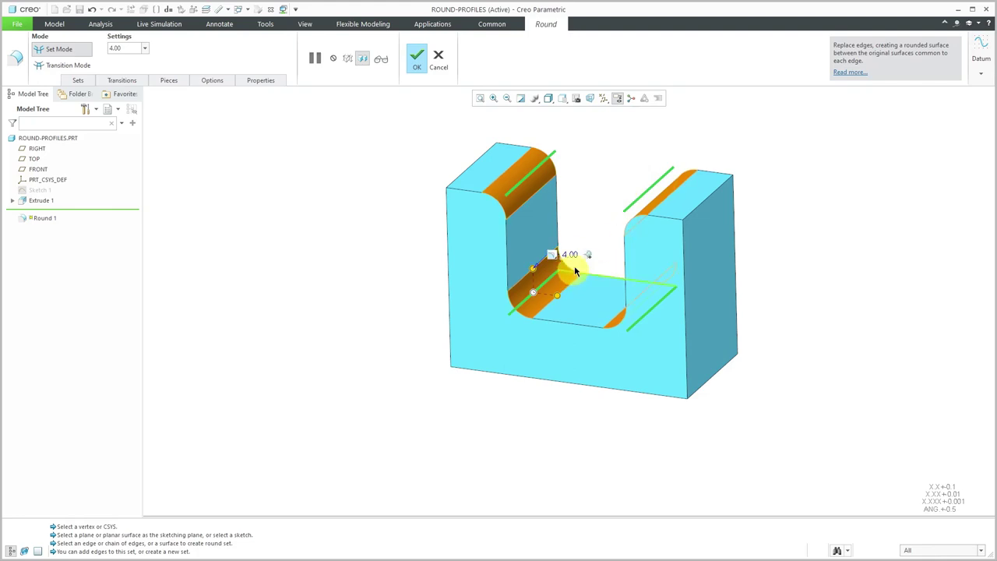
middle_click(594, 186)
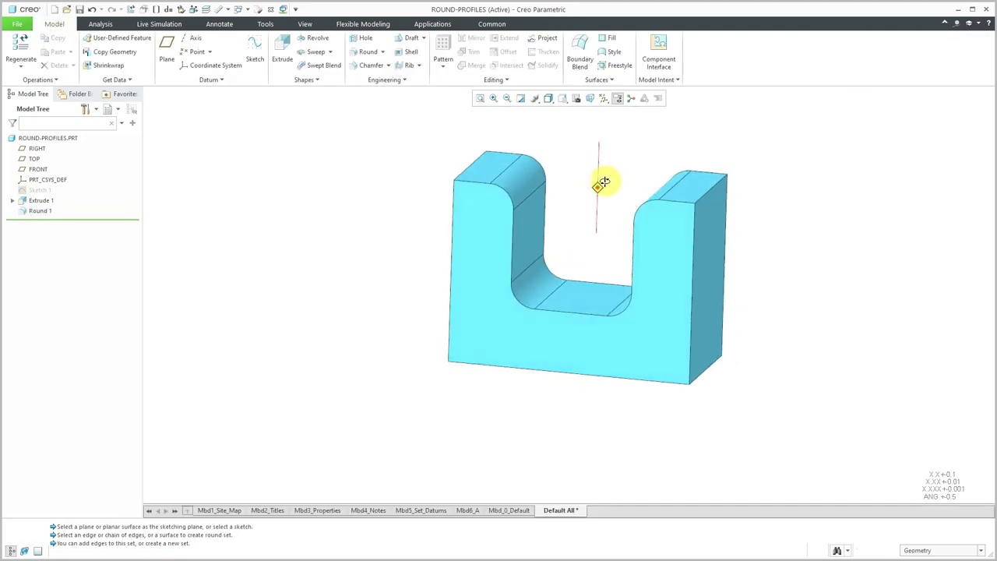
Step: Start a Curvature analysis on the connected straight and rounded edges of the channel's front profile, from one top edge through all four rounds
scroll(619, 164, up, 2)
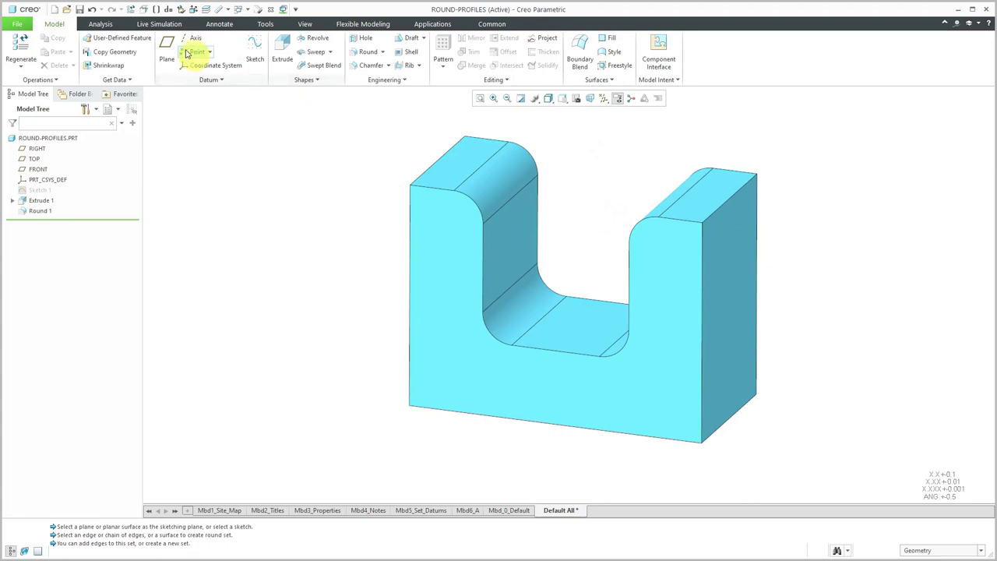
click(100, 23)
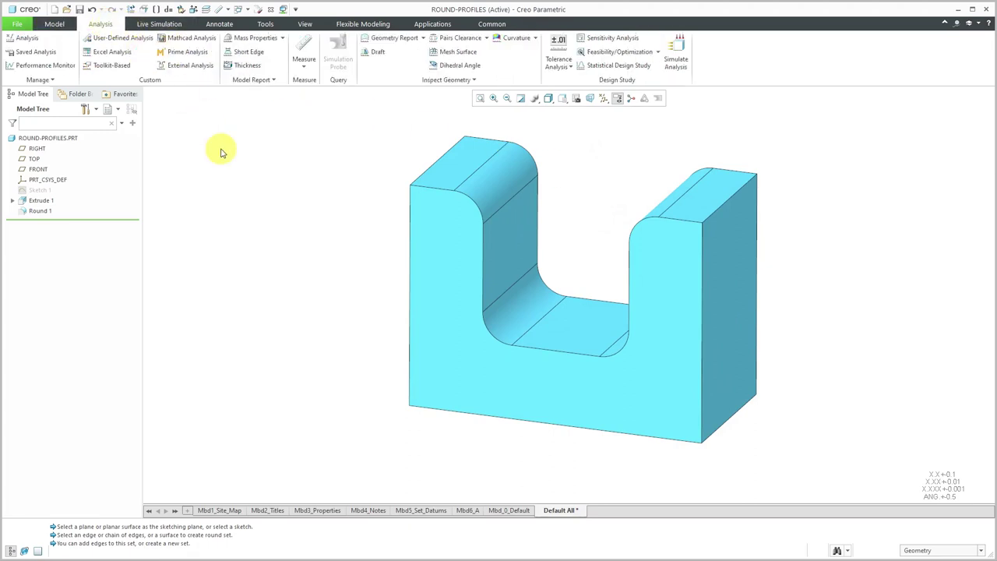
click(535, 39)
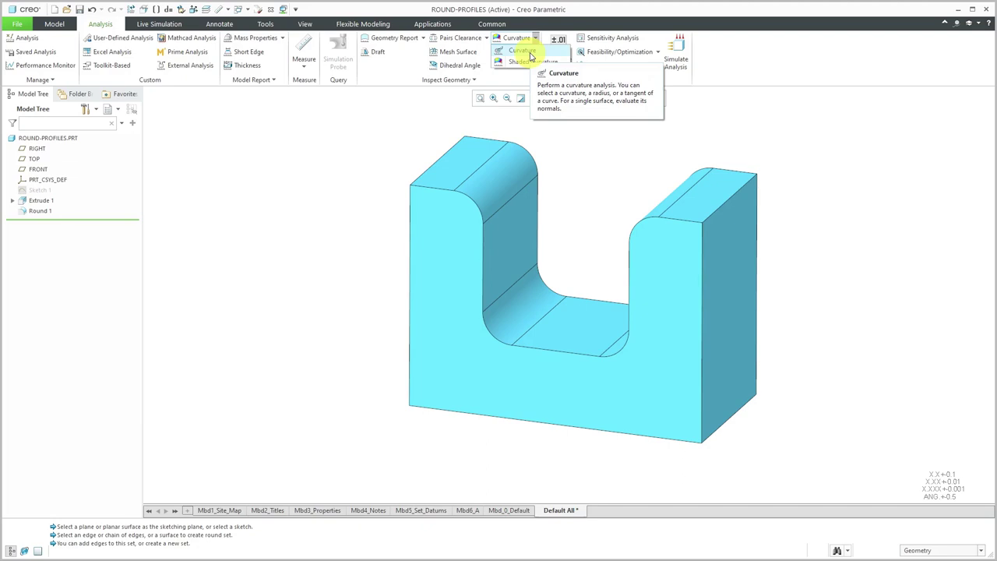
click(530, 56)
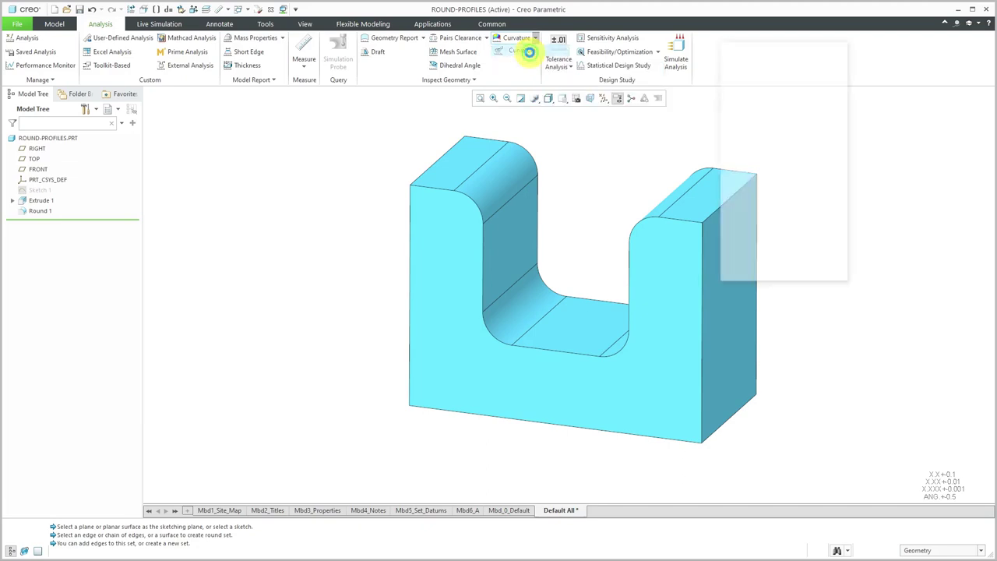
click(435, 188)
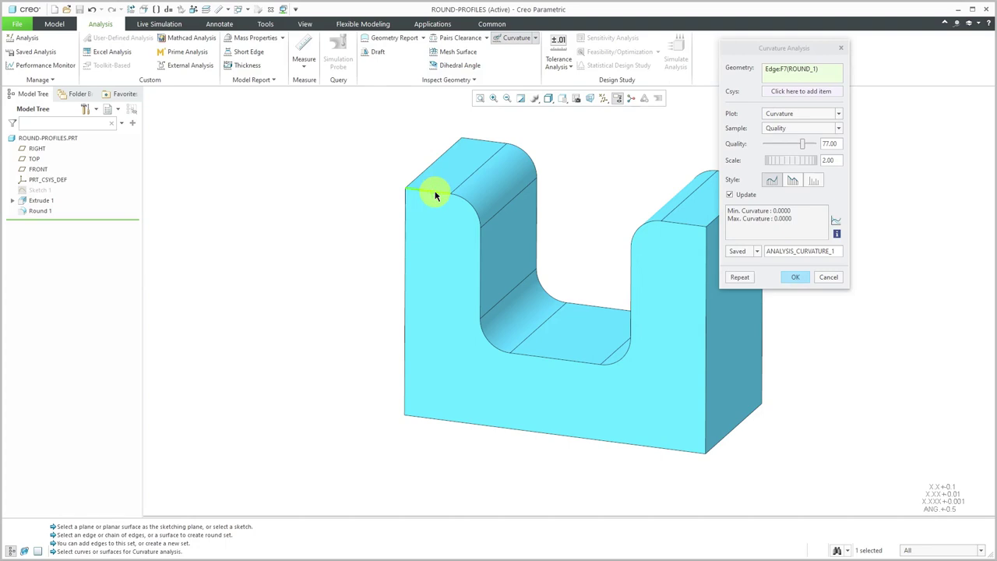
ctrl+click(472, 215)
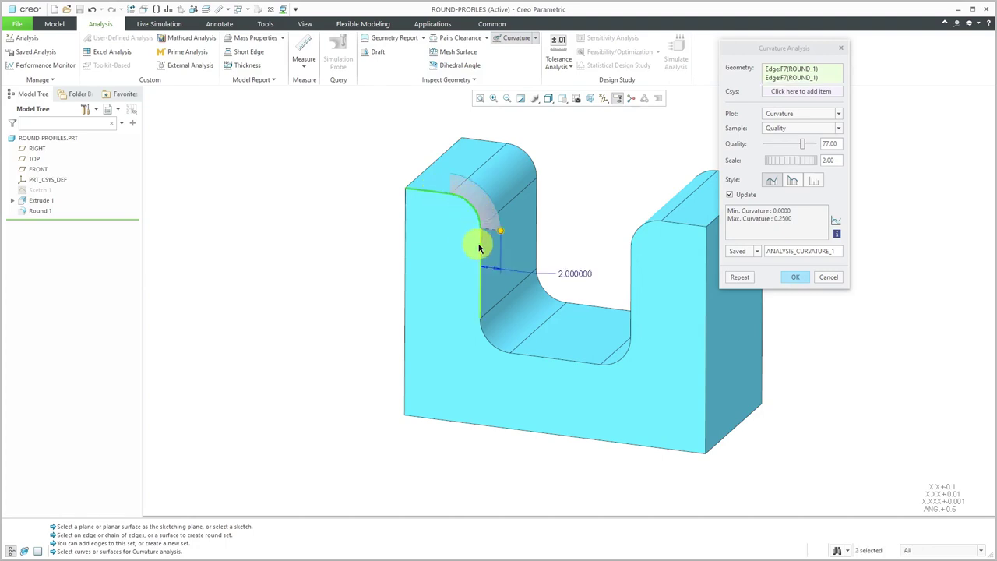
ctrl+click(478, 249)
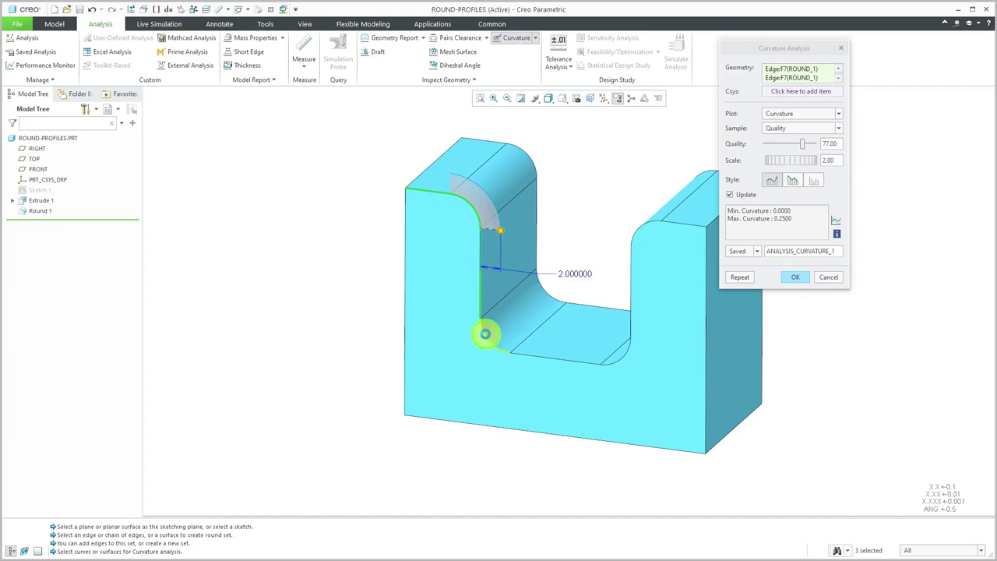
ctrl+click(484, 333)
ctrl+click(615, 363)
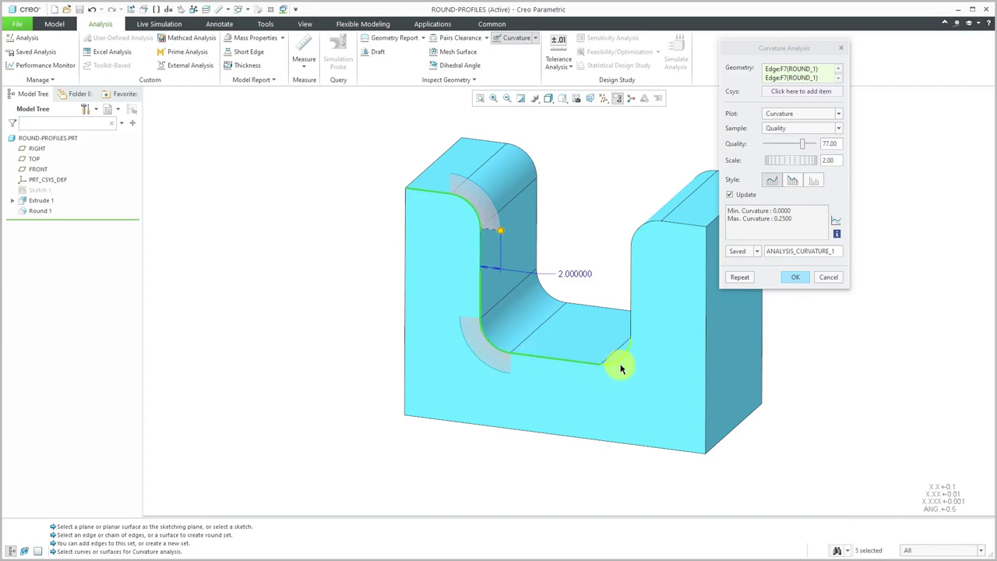
ctrl+click(623, 356)
ctrl+click(630, 323)
ctrl+click(641, 225)
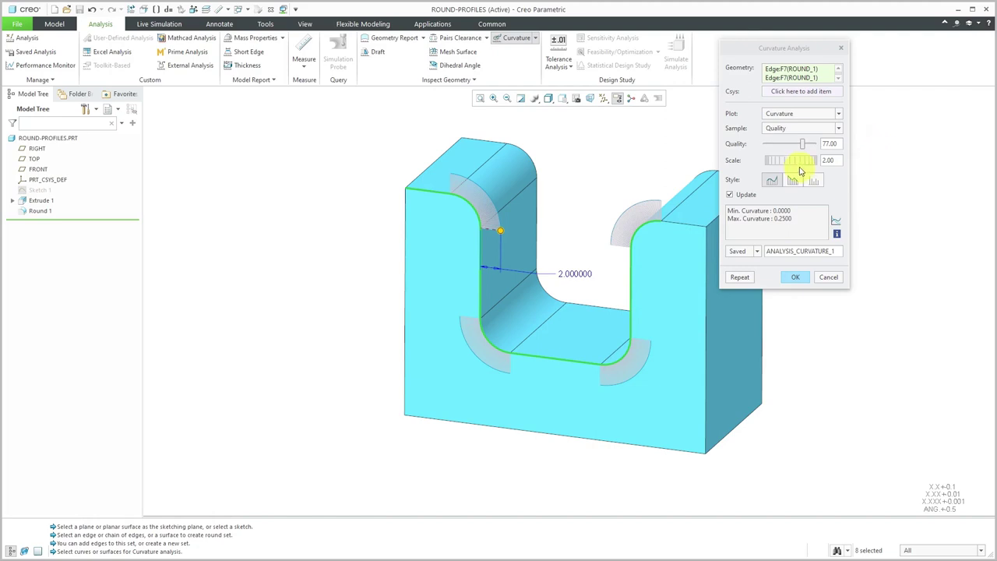
Step: Set the curvature plot quality to 29 and keep it as the saved analysis ANALYSIS_CURVATURE_1
drag(794, 165, 795, 163)
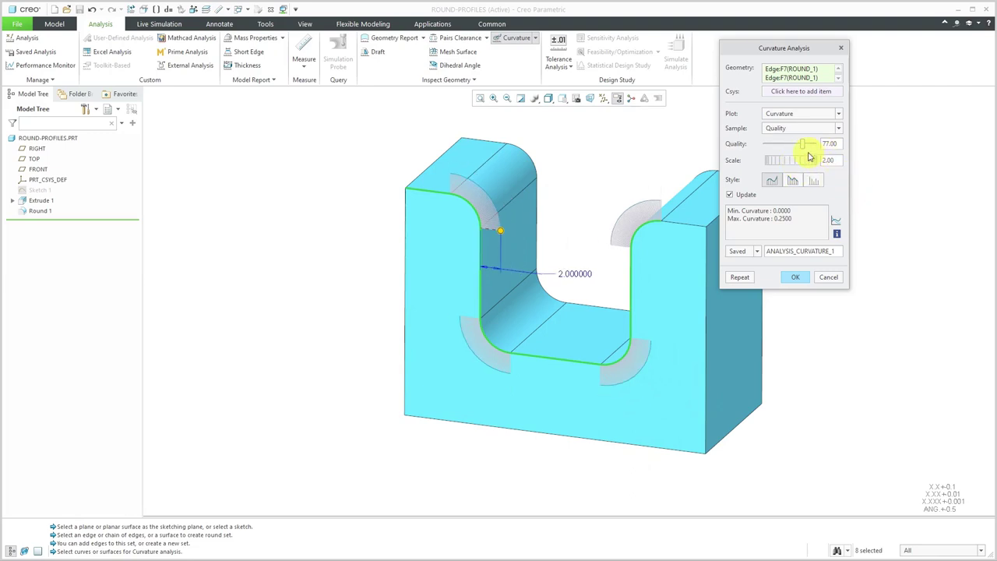
drag(801, 145, 779, 154)
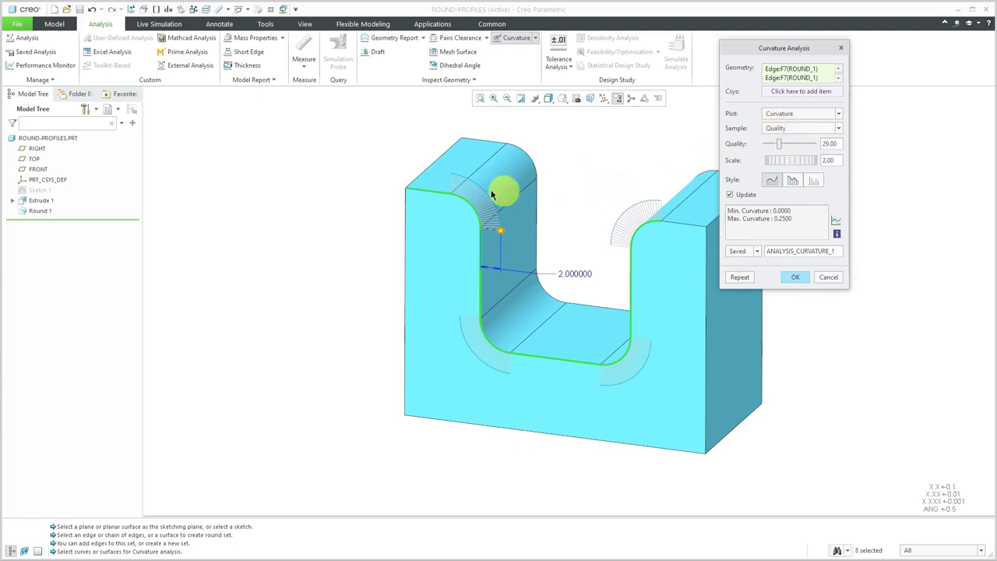
click(755, 251)
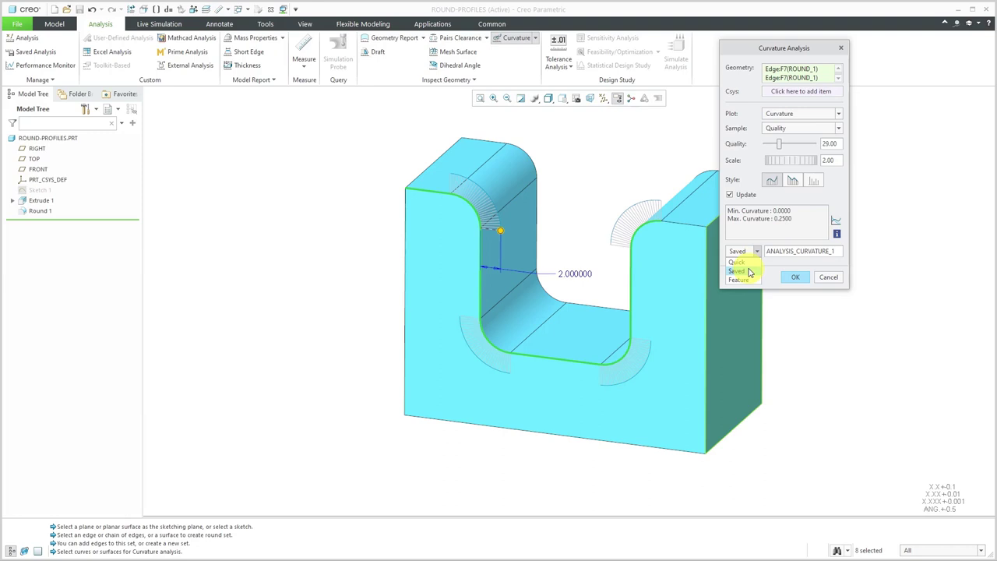
click(750, 271)
click(794, 277)
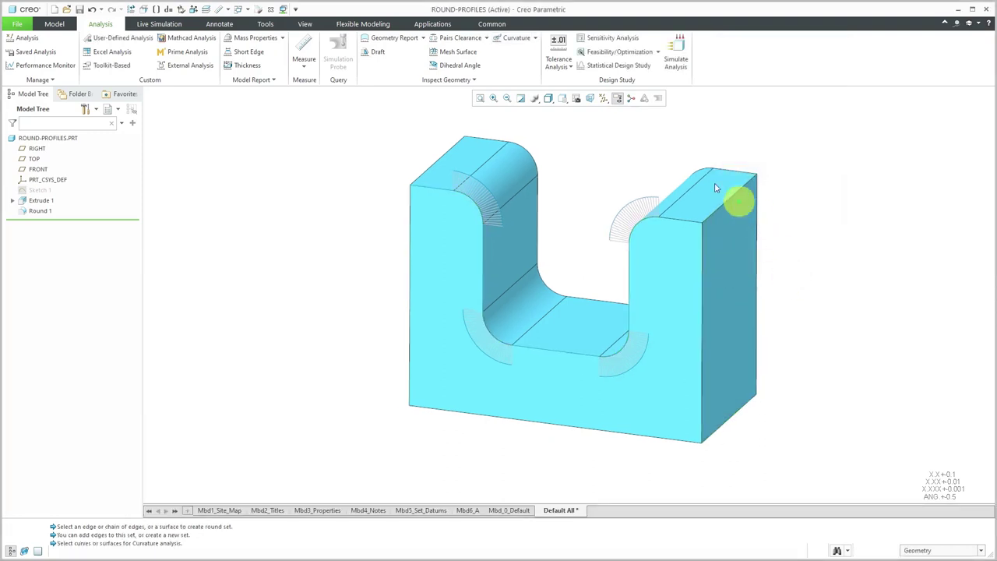
middle_drag(572, 177, 570, 179)
scroll(600, 196, down, 2)
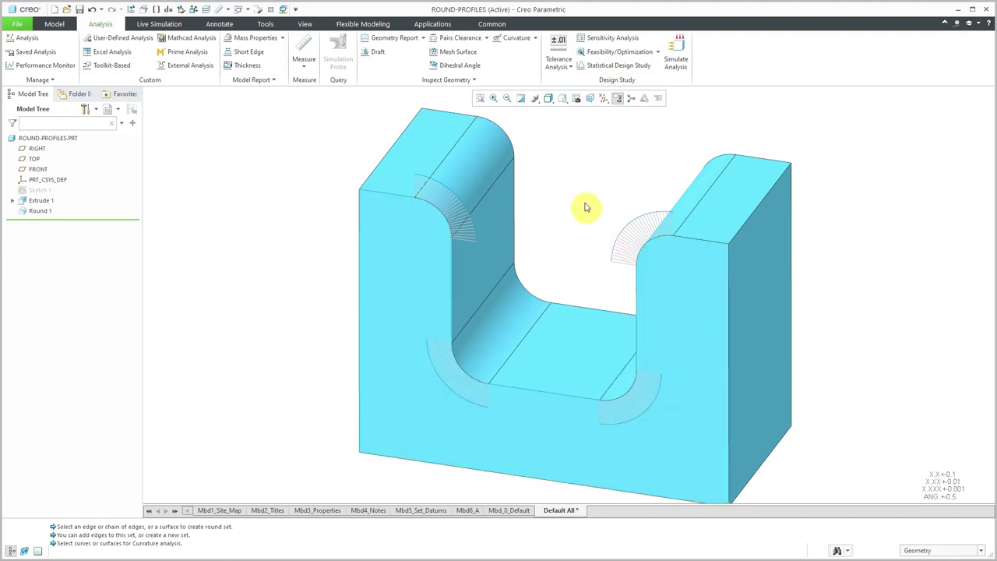
mouse_move(456, 232)
middle_down()
mouse_move(467, 196)
mouse_move(452, 225)
mouse_move(462, 229)
middle_up()
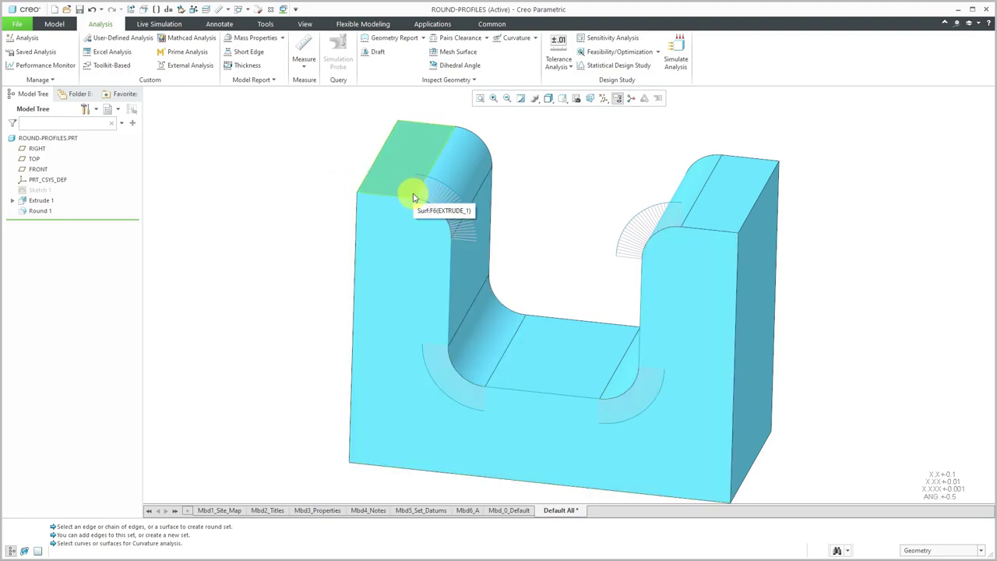
click(414, 179)
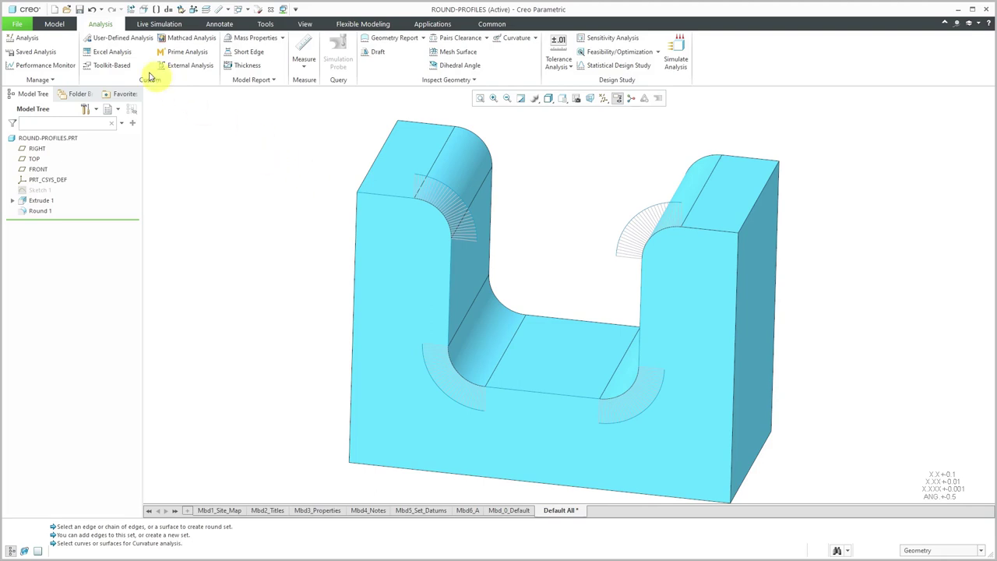
Step: Redefine Round 1 with a Conic cross-section, keeping the conic parameter at 0.50 and the distance at 4.00
click(54, 24)
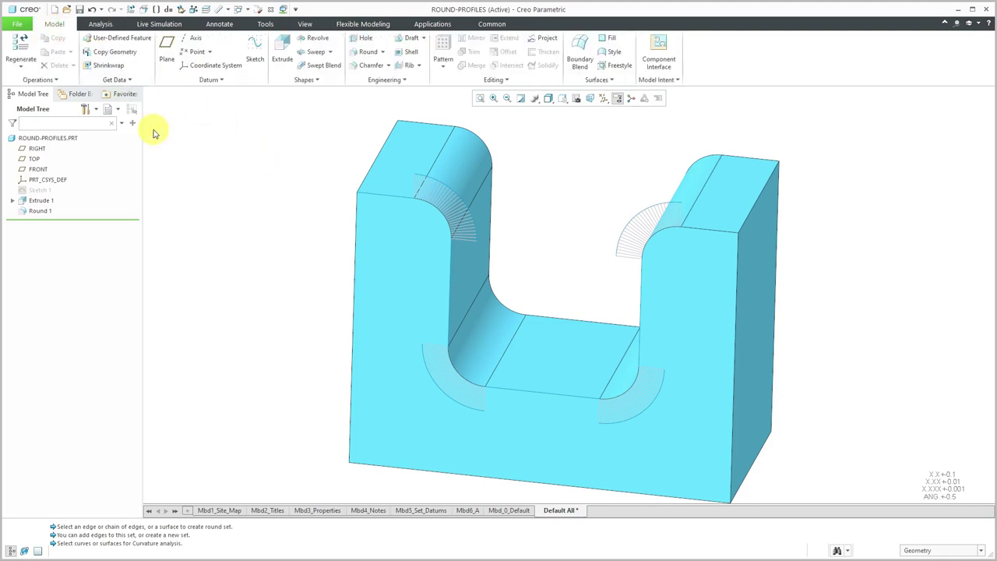
click(39, 211)
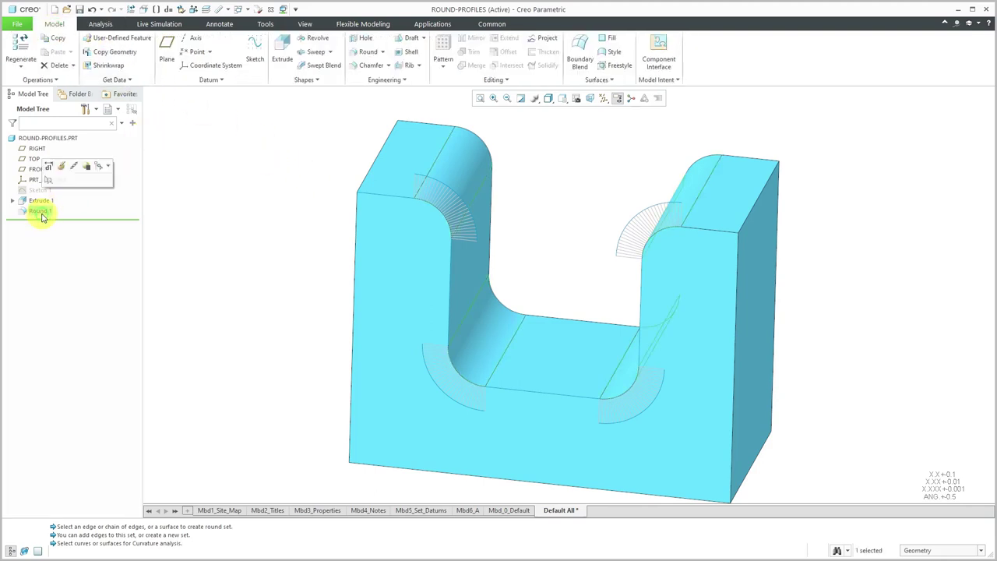
click(66, 166)
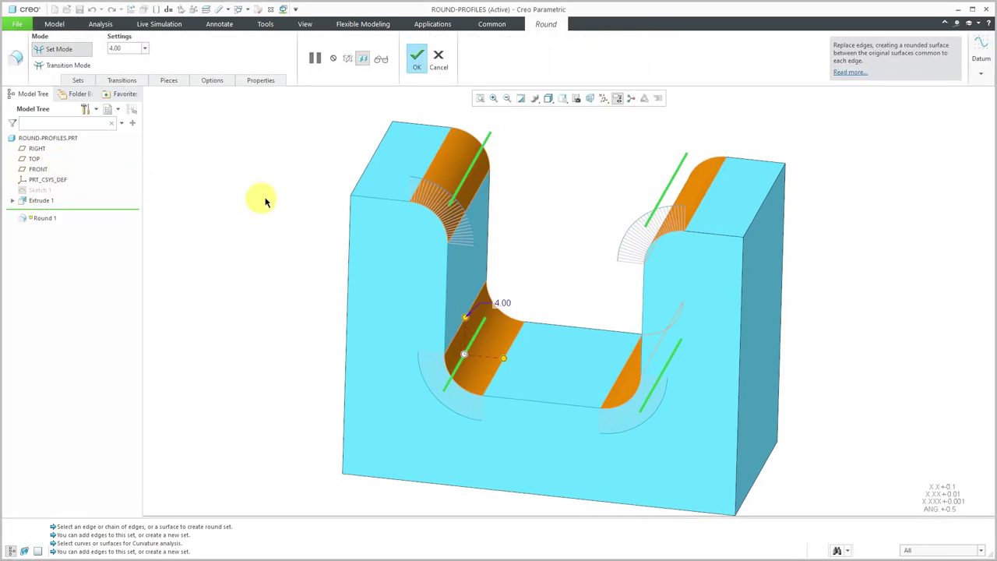
click(77, 81)
click(167, 107)
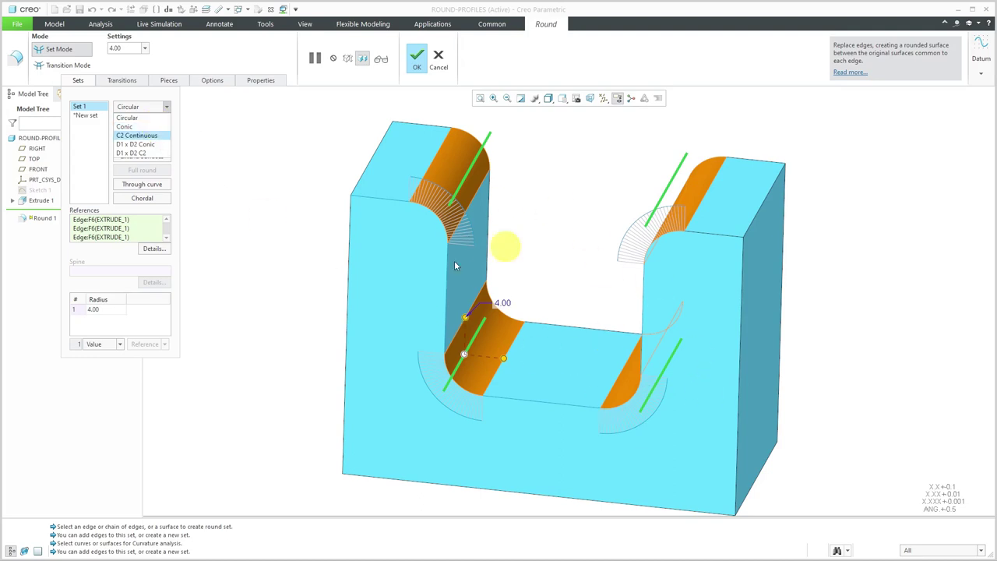
click(134, 128)
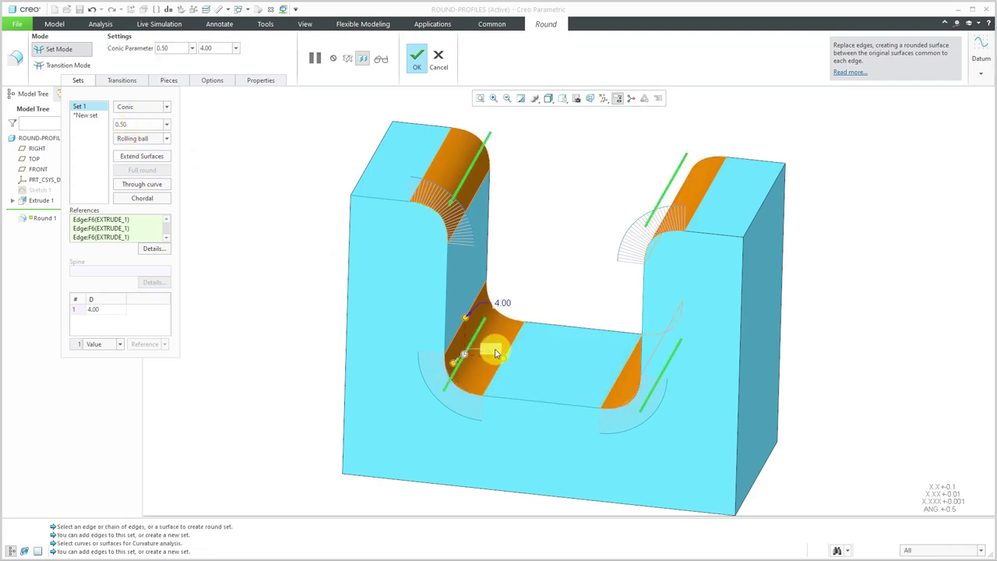
click(166, 125)
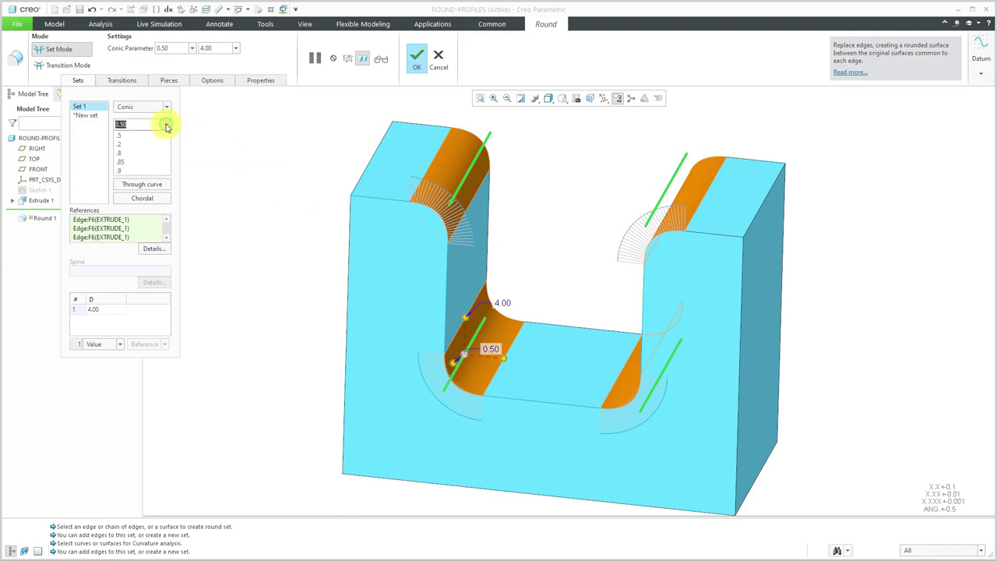
click(166, 124)
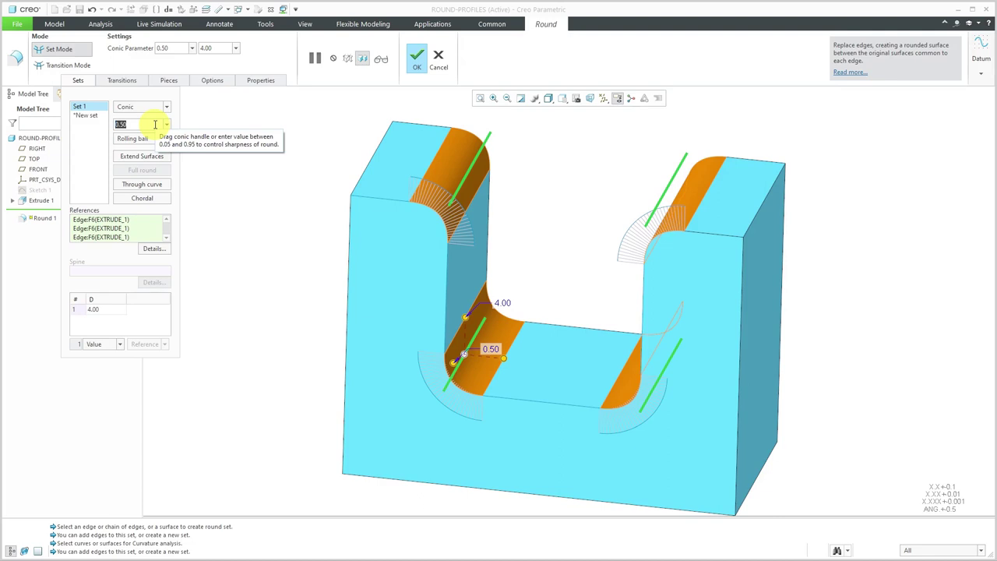
click(416, 67)
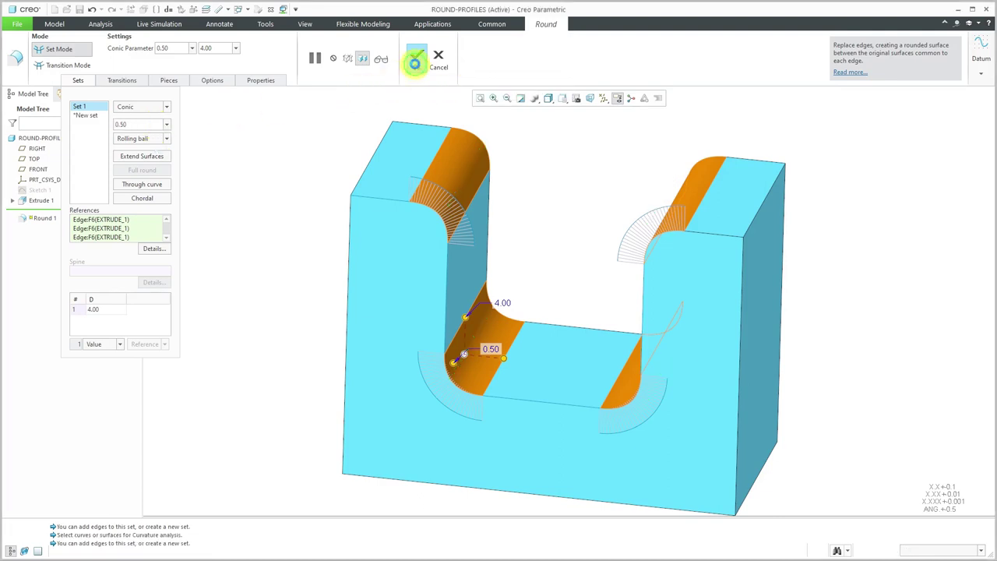
Step: Set the conic parameter of Round 1 to 0.70 and accept the redefined feature
mouse_move(489, 190)
middle_down()
mouse_move(471, 173)
mouse_move(472, 187)
middle_up()
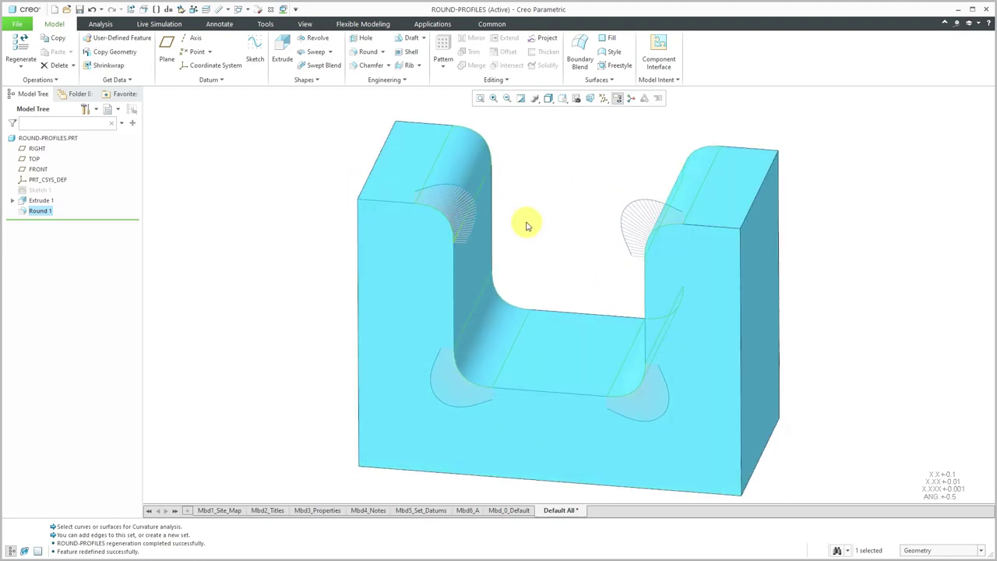
middle_drag(519, 215, 516, 211)
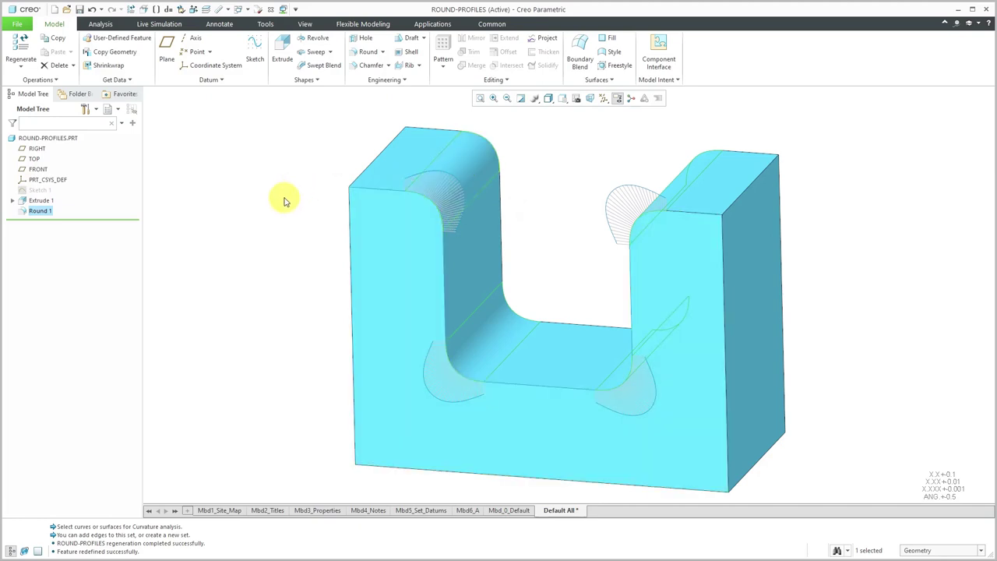
click(267, 200)
drag(80, 224, 46, 213)
click(44, 210)
click(63, 165)
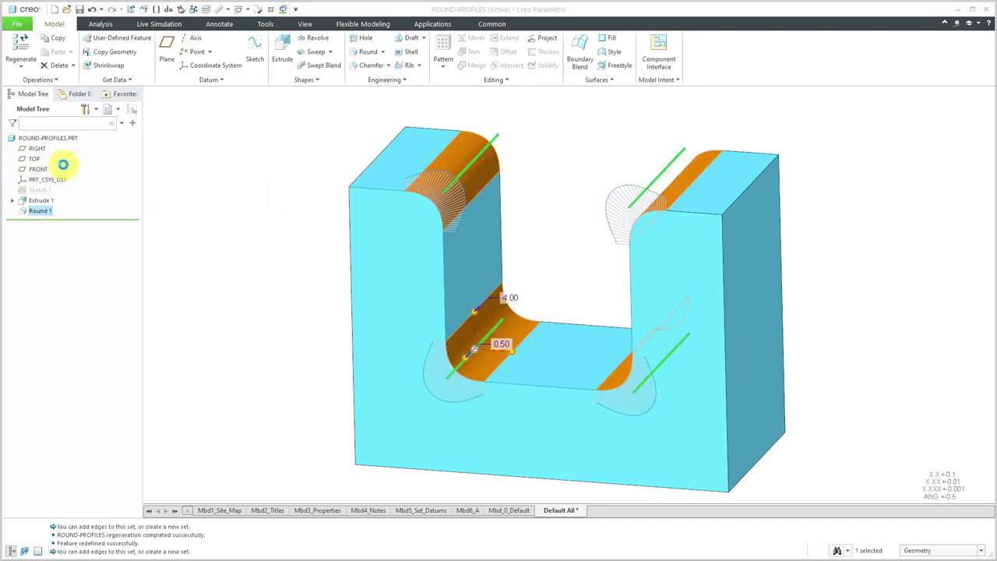
click(79, 80)
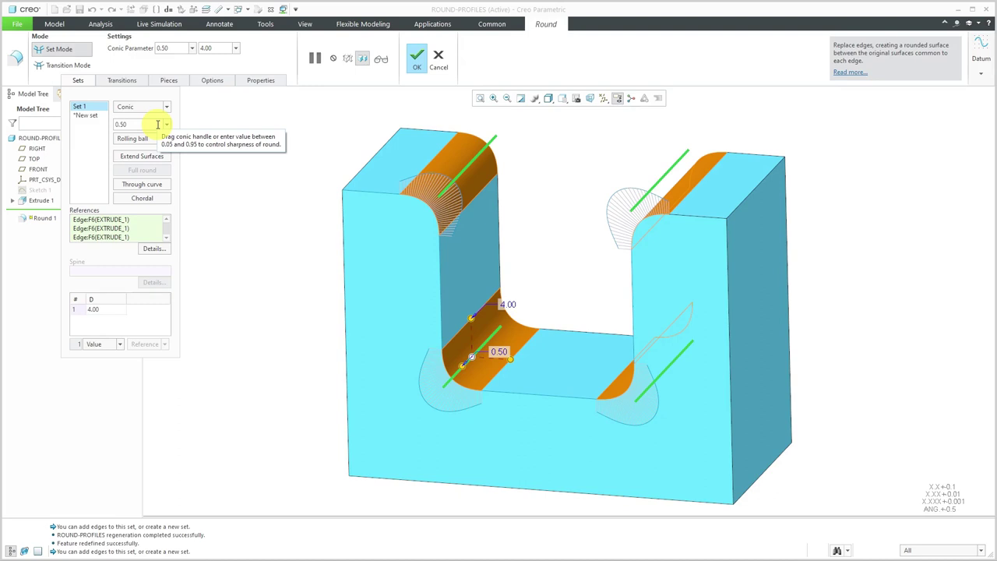
double_click(158, 125)
text(.7)
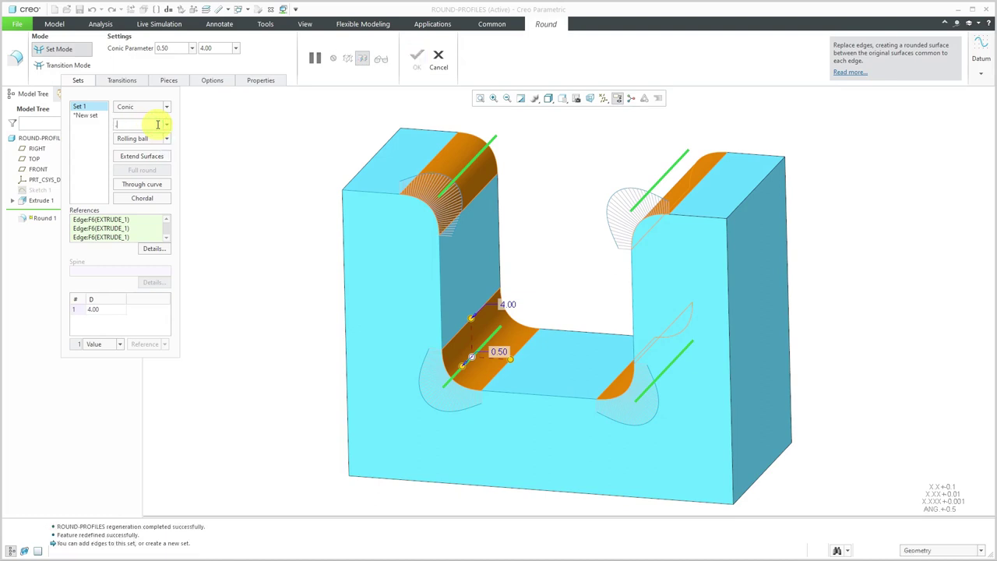
key(Return)
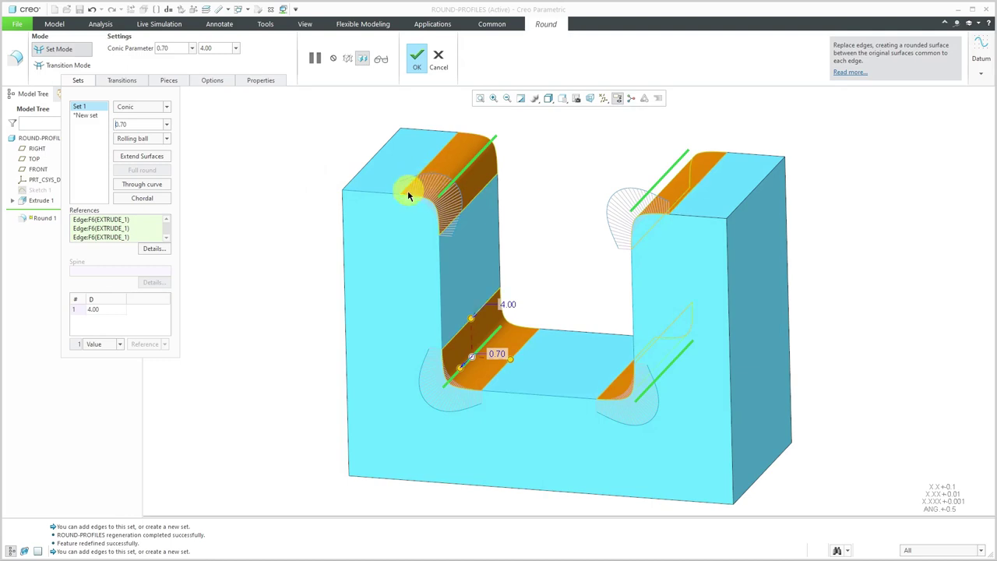
middle_click(276, 205)
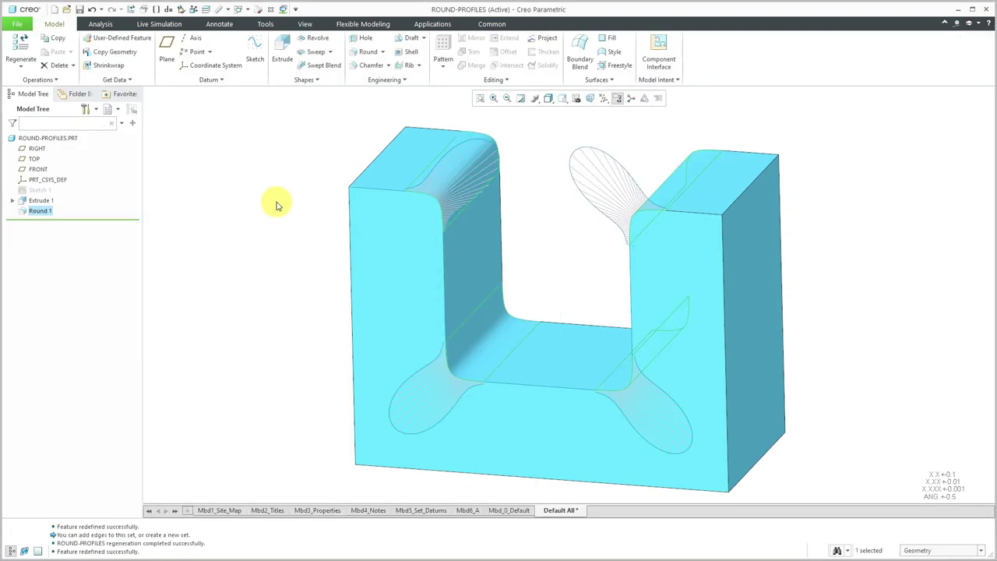
Step: Redefine Round 1 with a conic parameter of 0.85 and accept the feature
mouse_move(412, 235)
middle_down()
mouse_move(390, 224)
mouse_move(436, 229)
mouse_move(407, 236)
middle_up()
scroll(406, 236, down, 5)
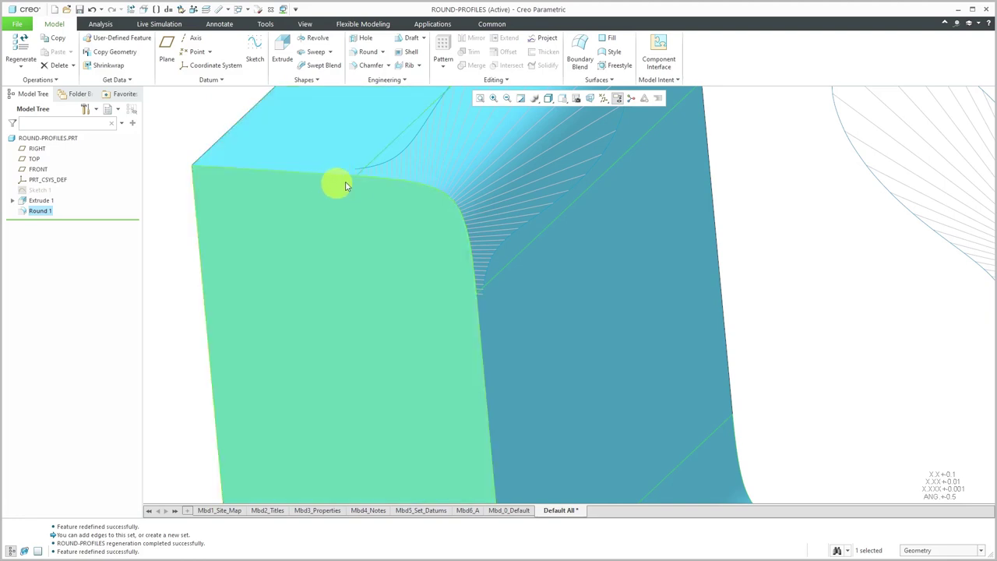
scroll(347, 195, up, 3)
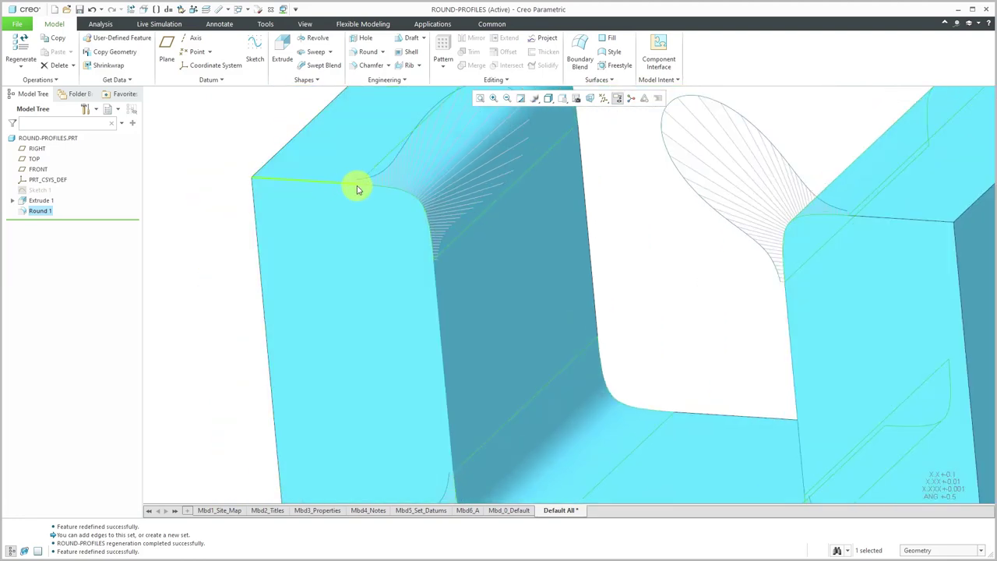
scroll(359, 184, up, 4)
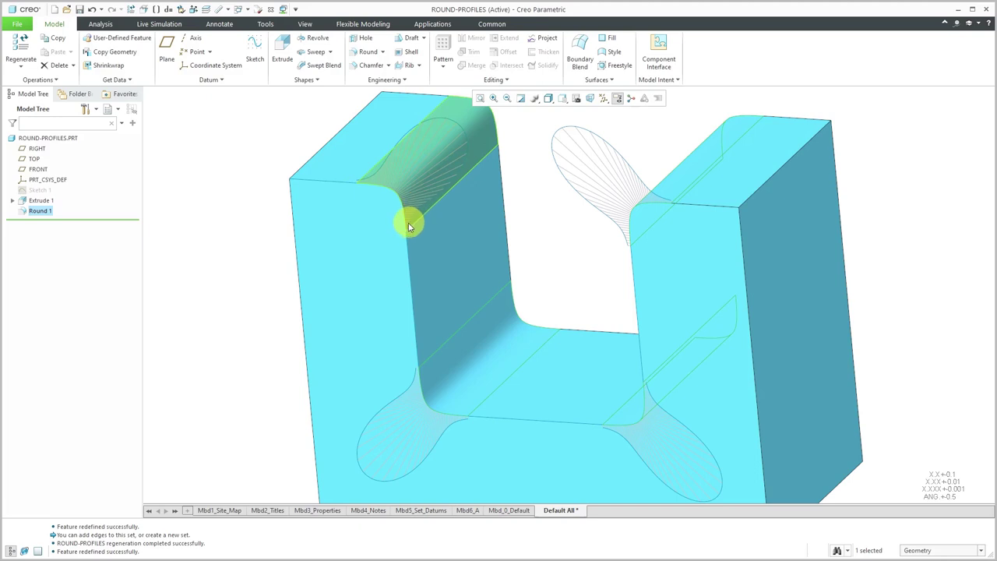
mouse_move(438, 251)
middle_down()
mouse_move(458, 270)
mouse_move(514, 246)
middle_up()
right_click(533, 240)
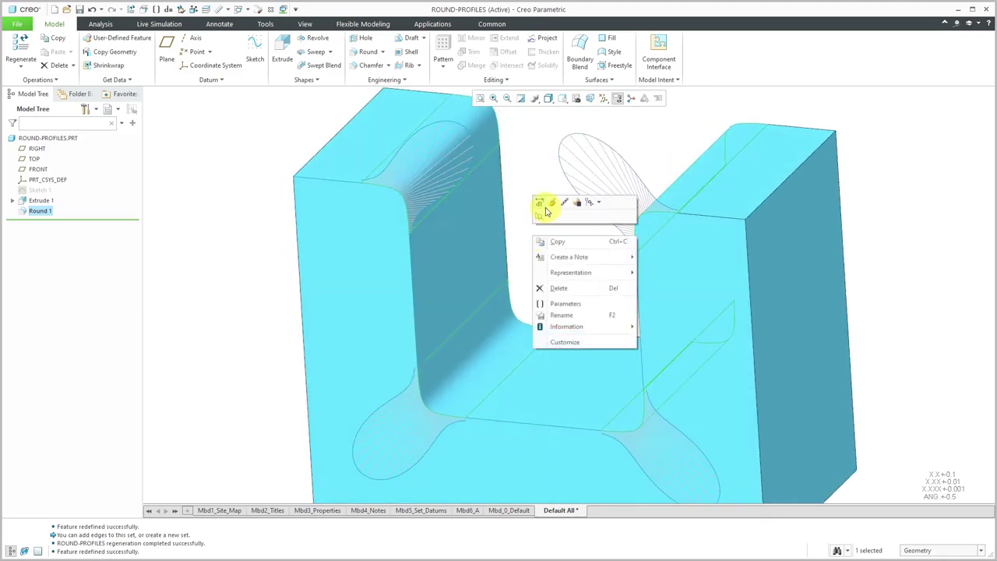
click(538, 202)
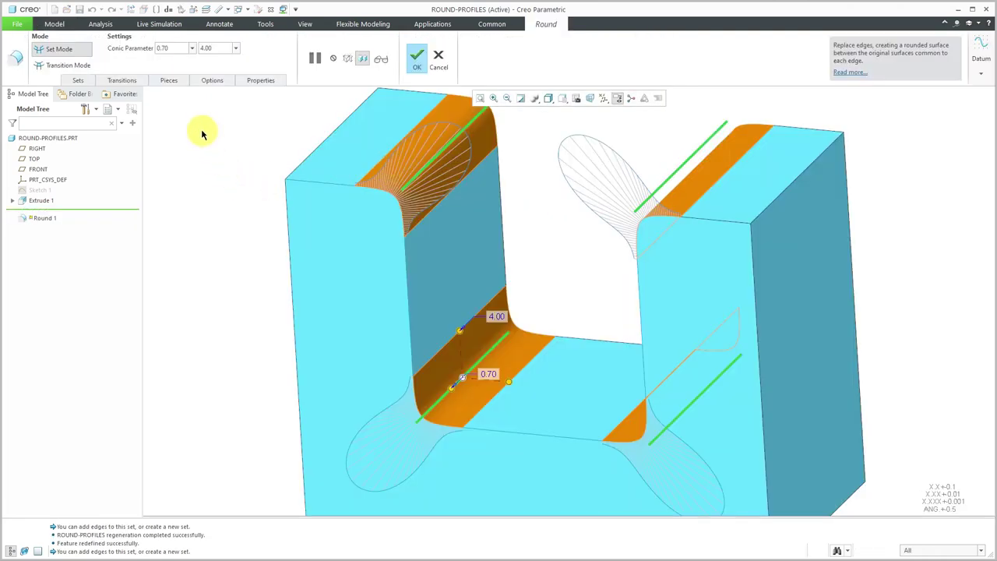
click(83, 81)
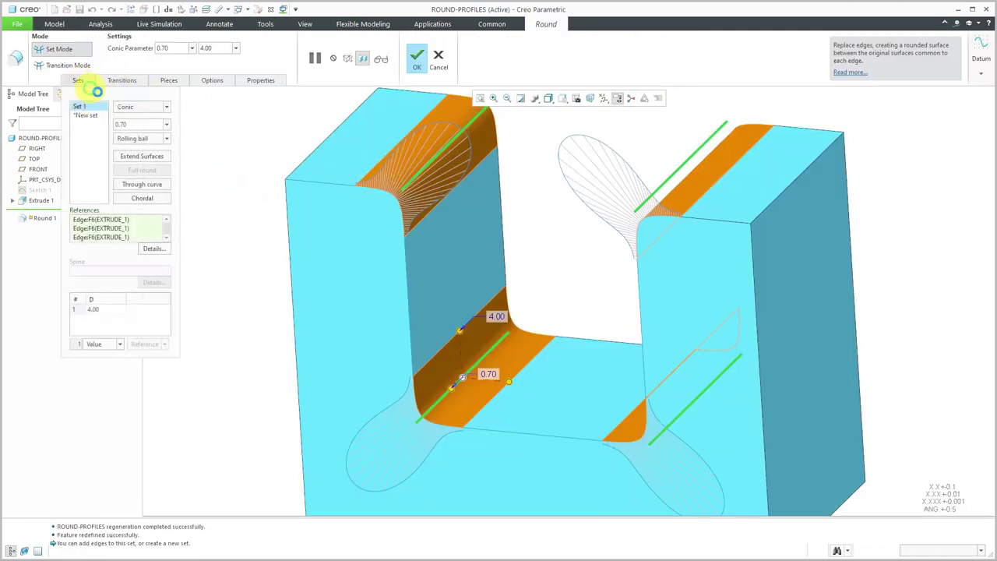
double_click(147, 125)
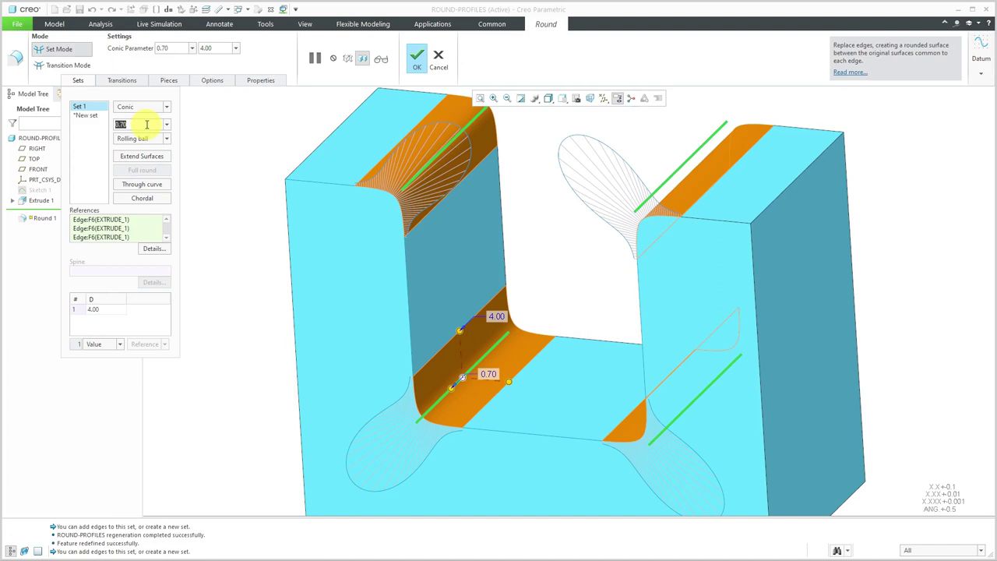
text(.85)
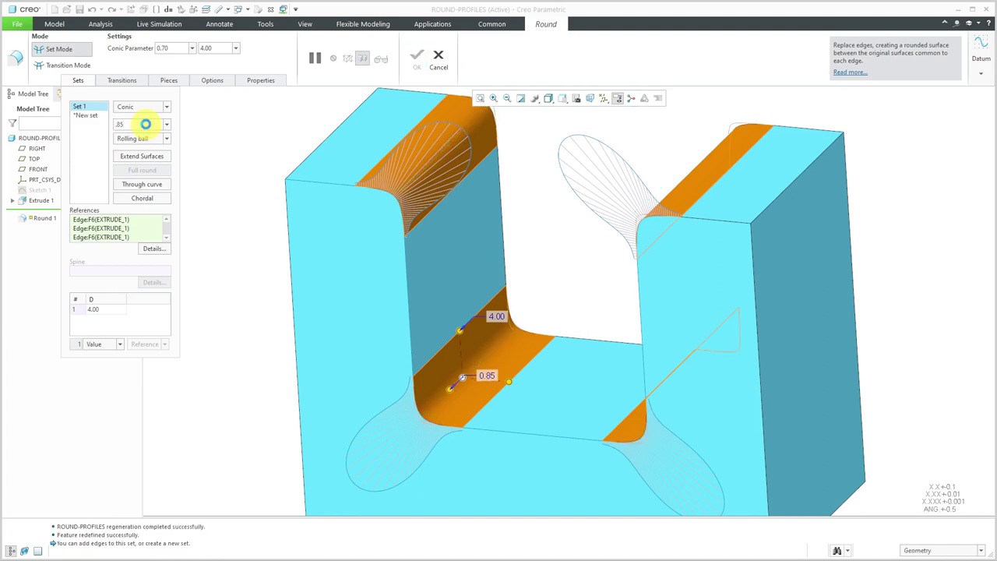
key(Return)
click(416, 61)
Step: Lower the conic parameter of Round 1 to 0.25 and accept the redefined feature
scroll(461, 299, down, 3)
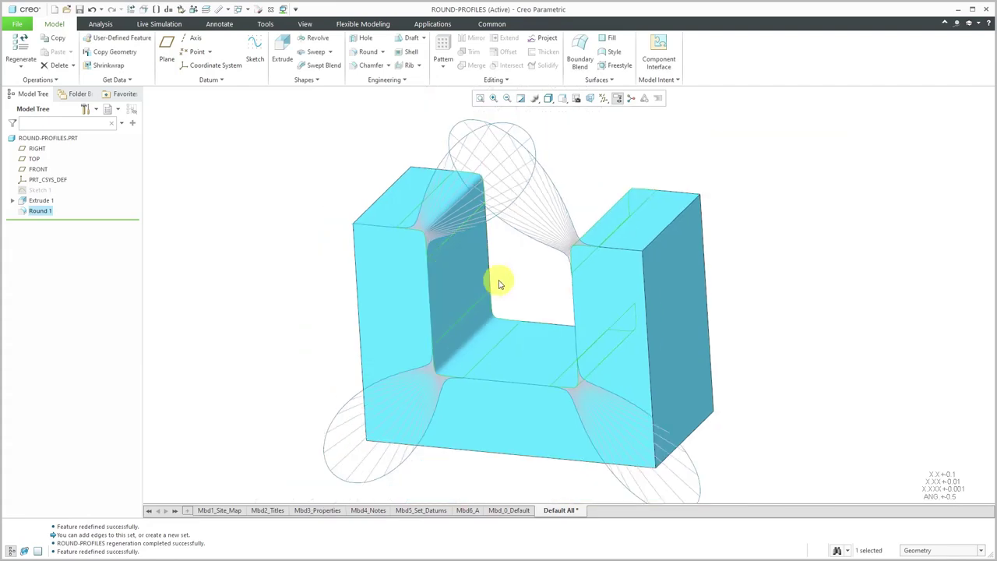
mouse_move(504, 281)
middle_down()
mouse_move(510, 271)
mouse_move(503, 285)
mouse_move(470, 233)
mouse_move(438, 229)
mouse_move(460, 205)
mouse_move(441, 231)
mouse_move(412, 245)
middle_up()
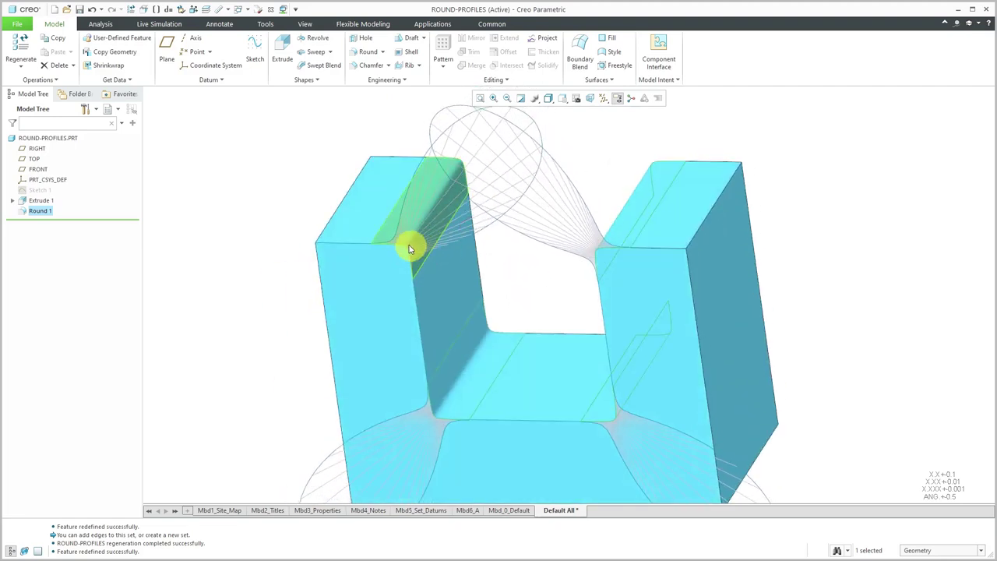
scroll(407, 249, up, 2)
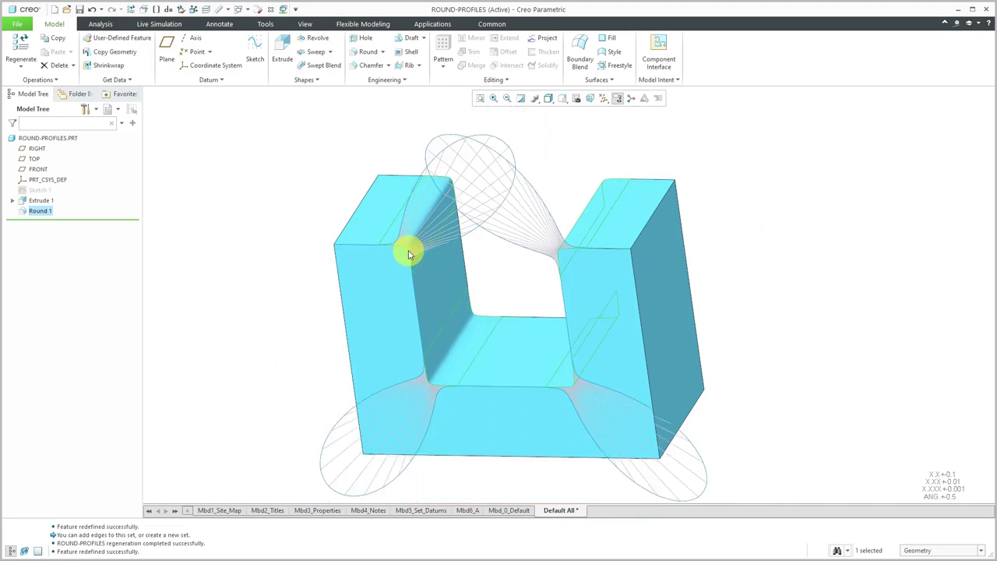
right_click(51, 212)
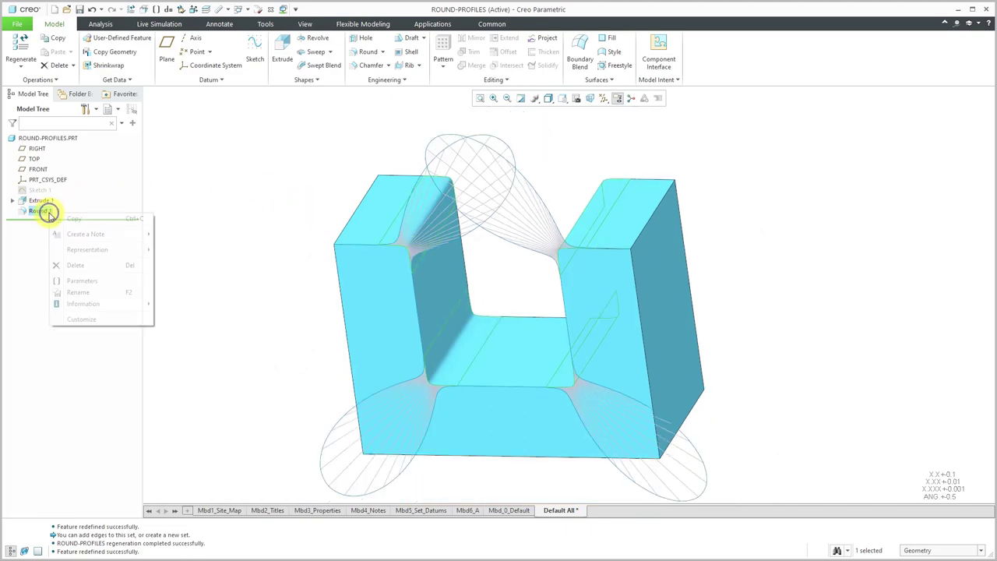
click(68, 180)
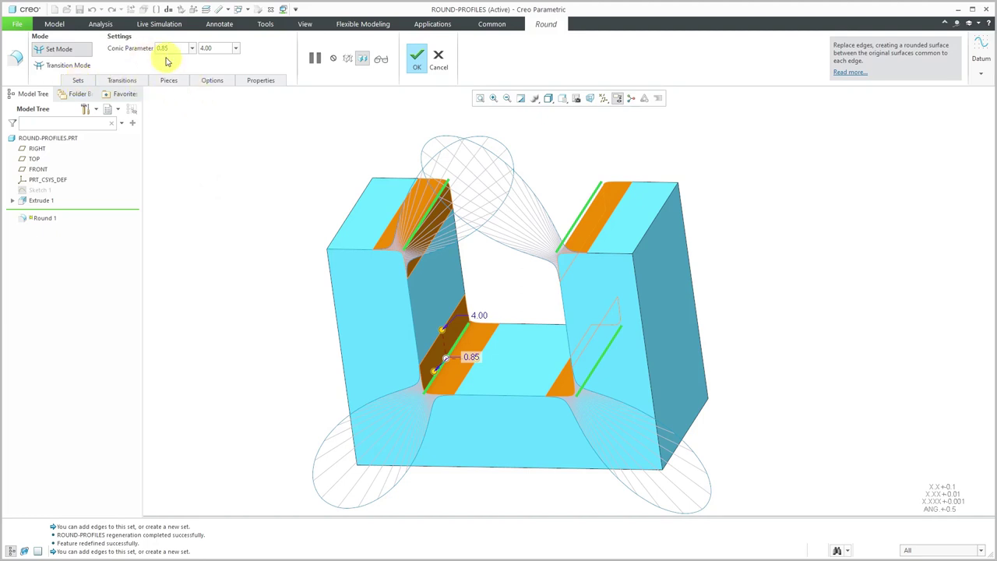
click(78, 80)
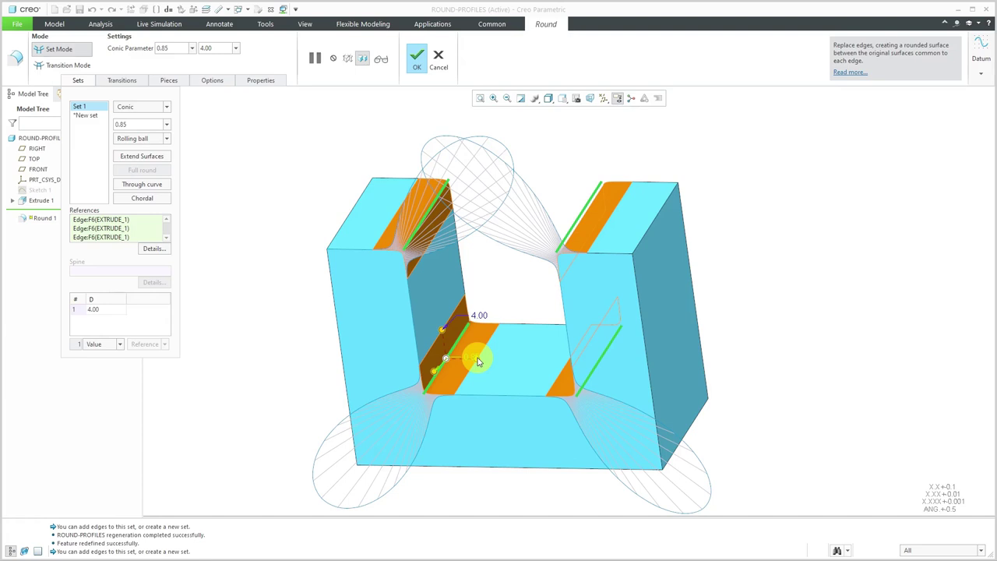
double_click(476, 359)
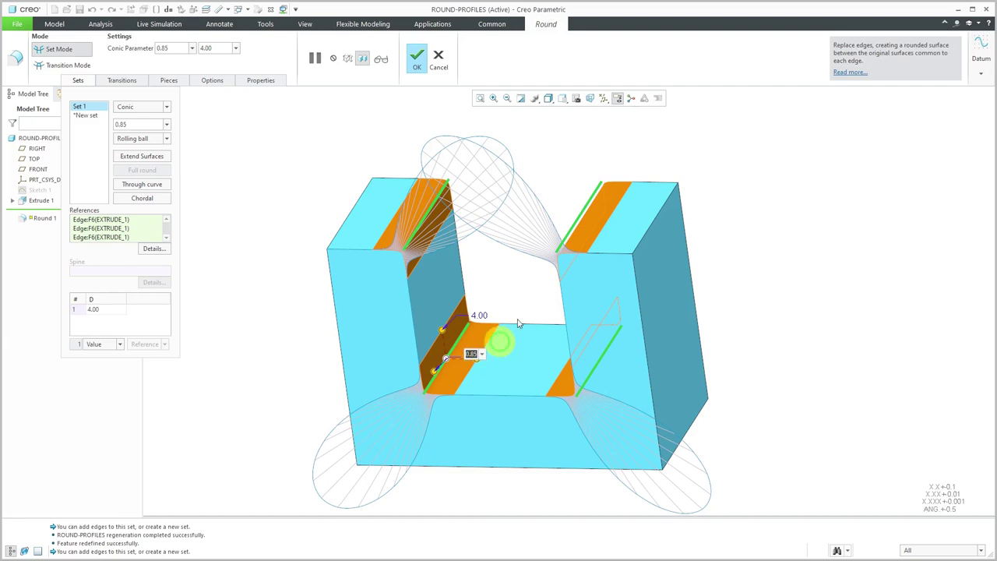
text(0.25)
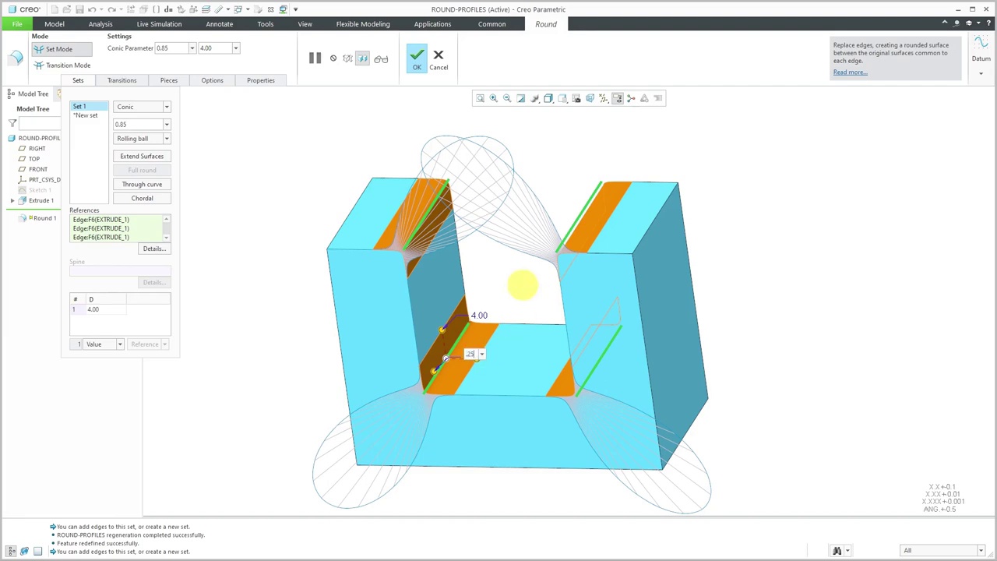
key(Return)
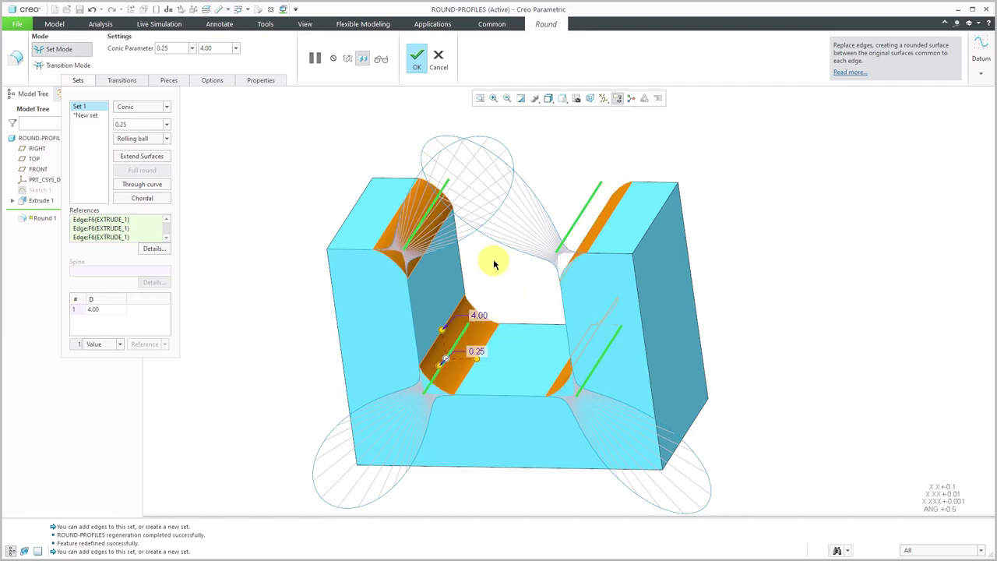
mouse_move(445, 351)
middle_down()
mouse_move(462, 334)
mouse_move(444, 346)
middle_up()
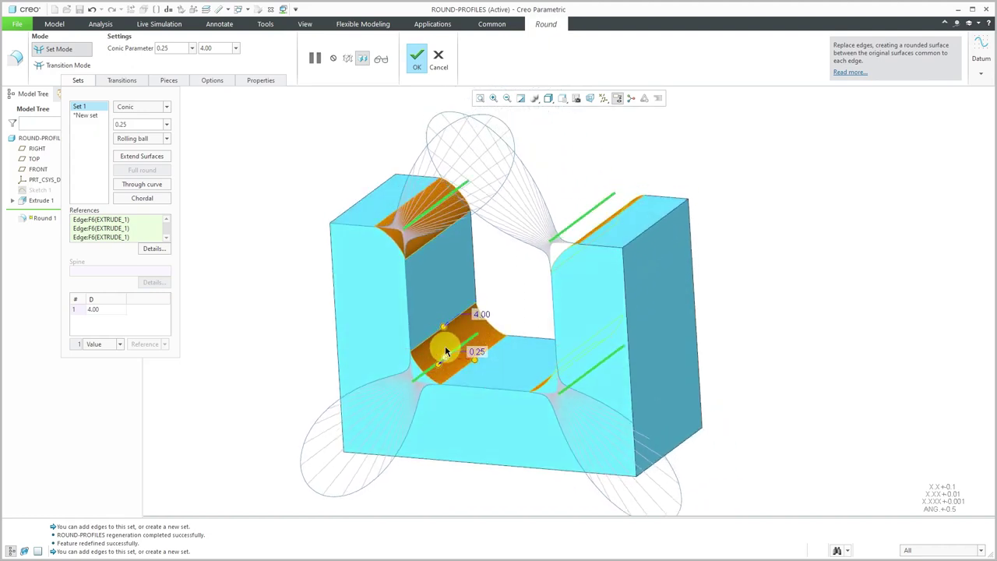
middle_click(350, 164)
Step: Redefine Round 1 with the conic parameter driven by sqrt(2)-1, add the expression as a feature relation, and accept the feature
middle_drag(279, 295, 387, 234)
scroll(388, 234, down, 3)
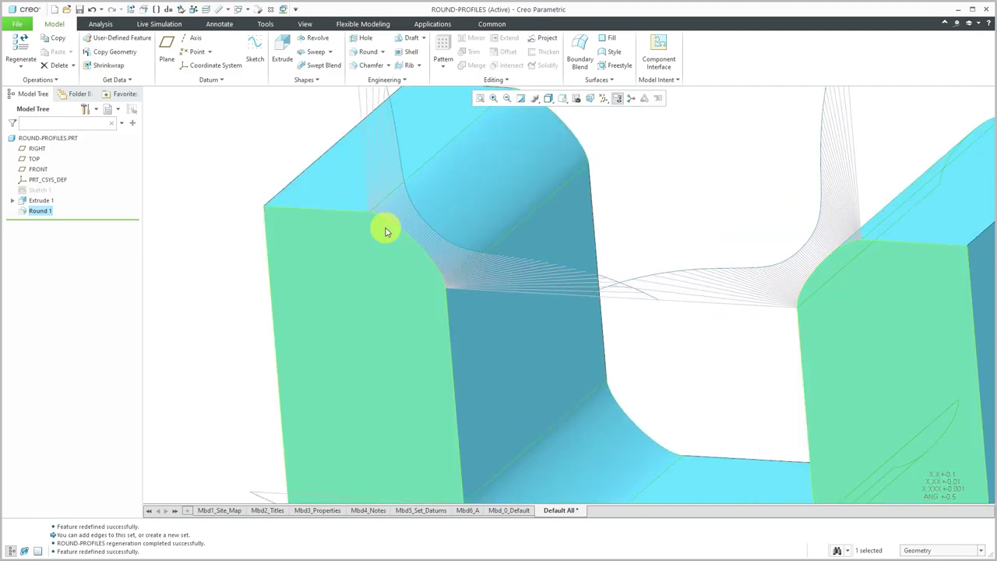
scroll(360, 224, up, 3)
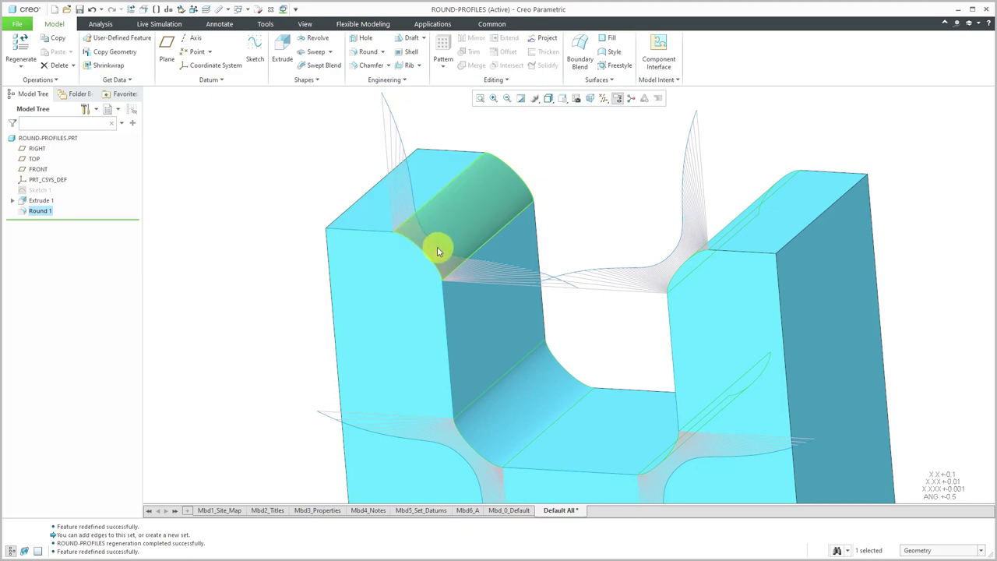
key(ctrl+d)
mouse_move(407, 216)
middle_down()
mouse_move(395, 211)
mouse_move(407, 211)
middle_up()
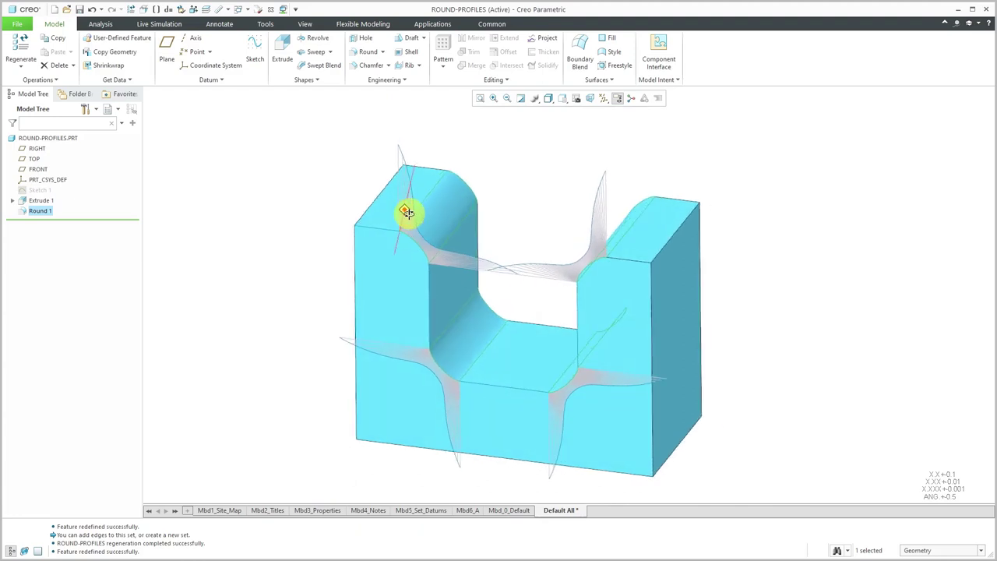
right_click(44, 209)
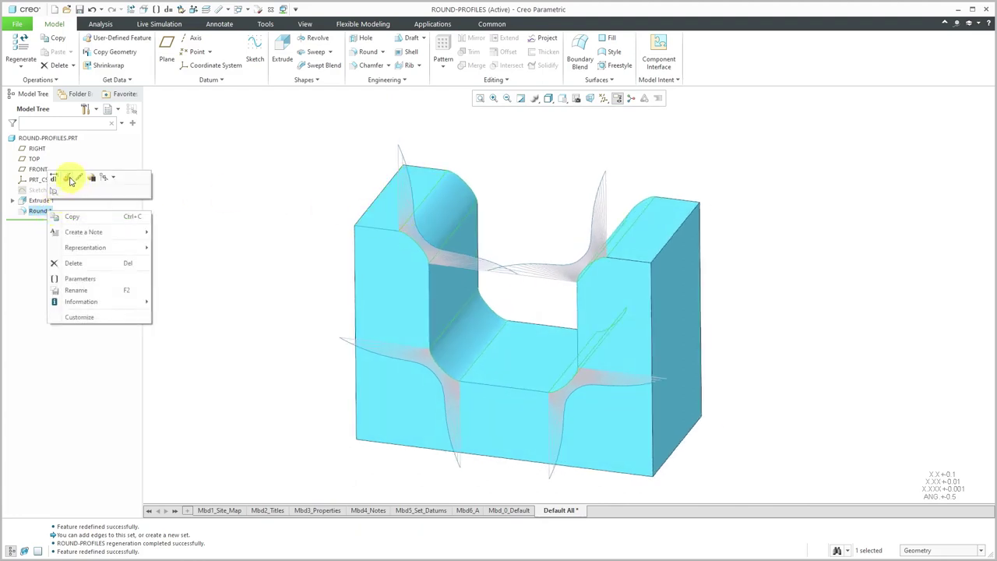
click(68, 179)
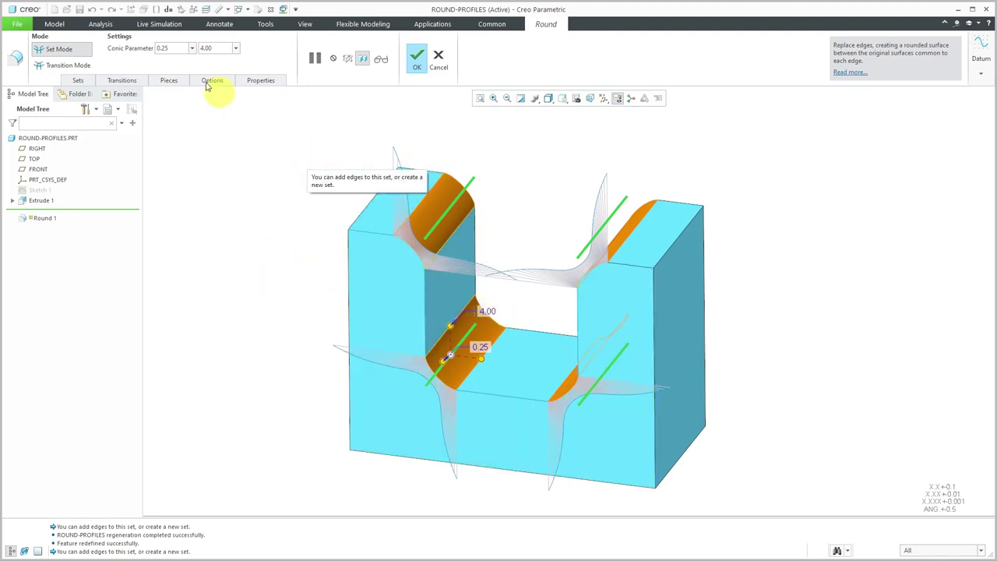
click(179, 49)
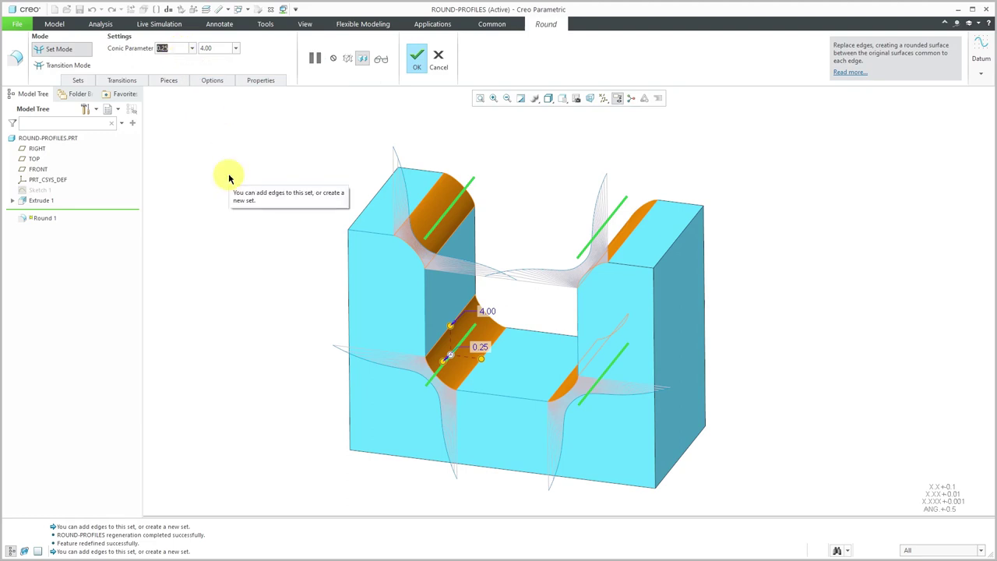
text(sq)
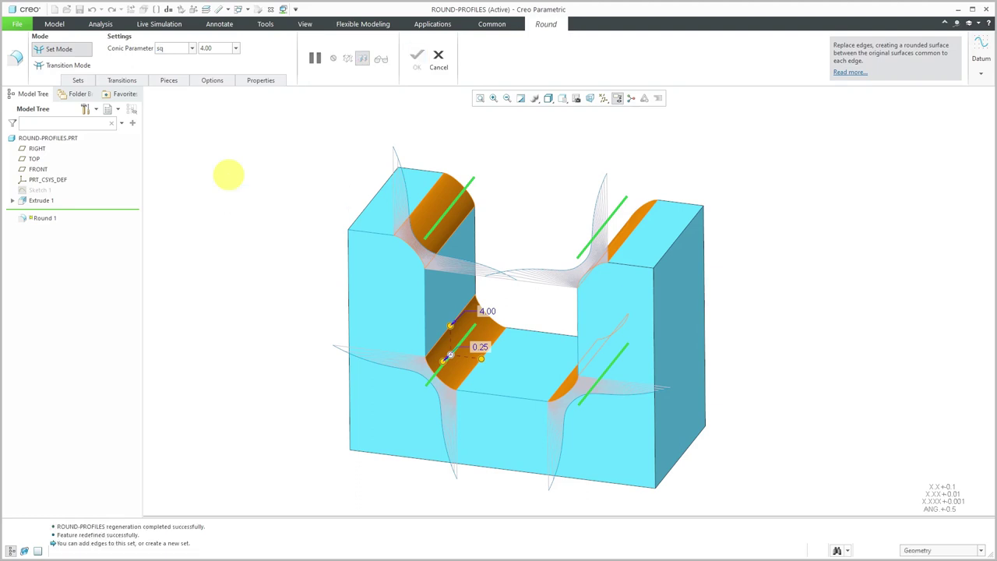
text(rt(2)-1)
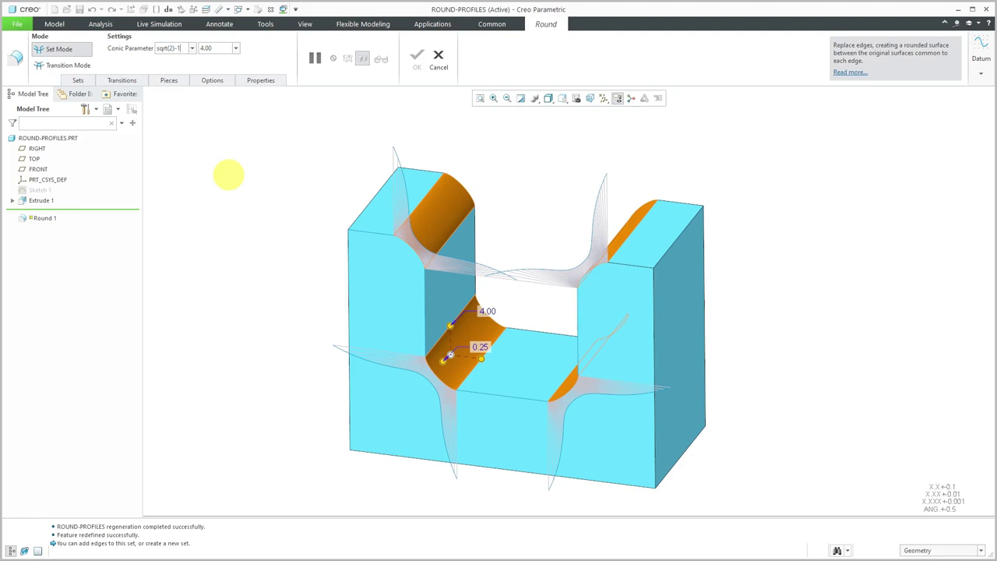
key(Return)
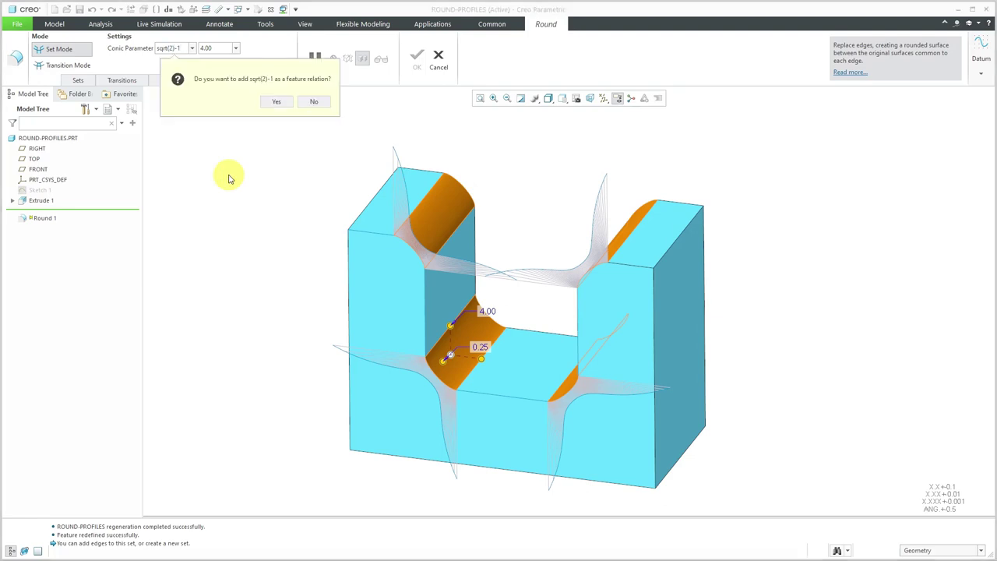
click(276, 103)
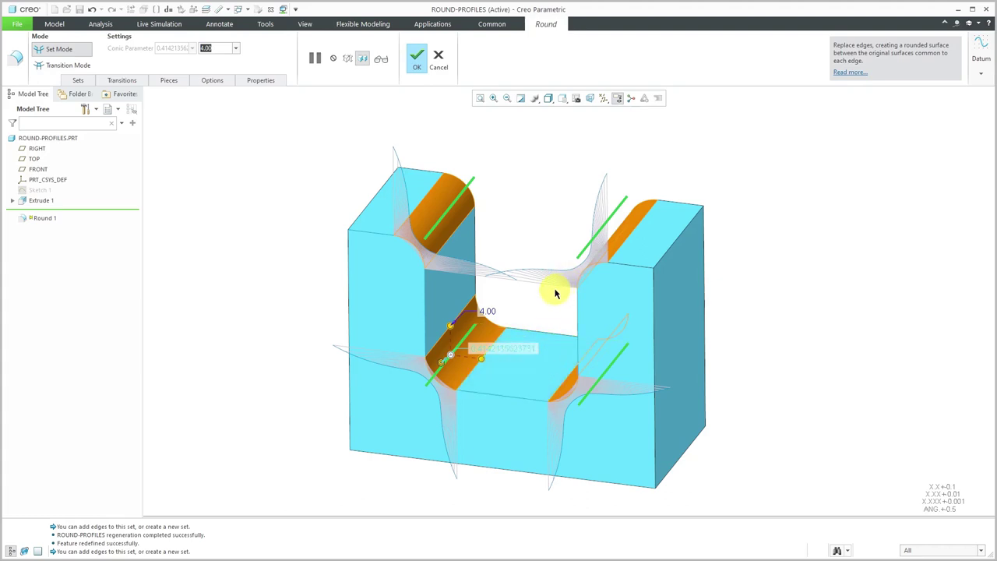
click(415, 59)
Step: Examine the curvature plot on the rounds and review the set definition of Round 1
middle_drag(456, 281, 418, 216)
scroll(418, 215, up, 4)
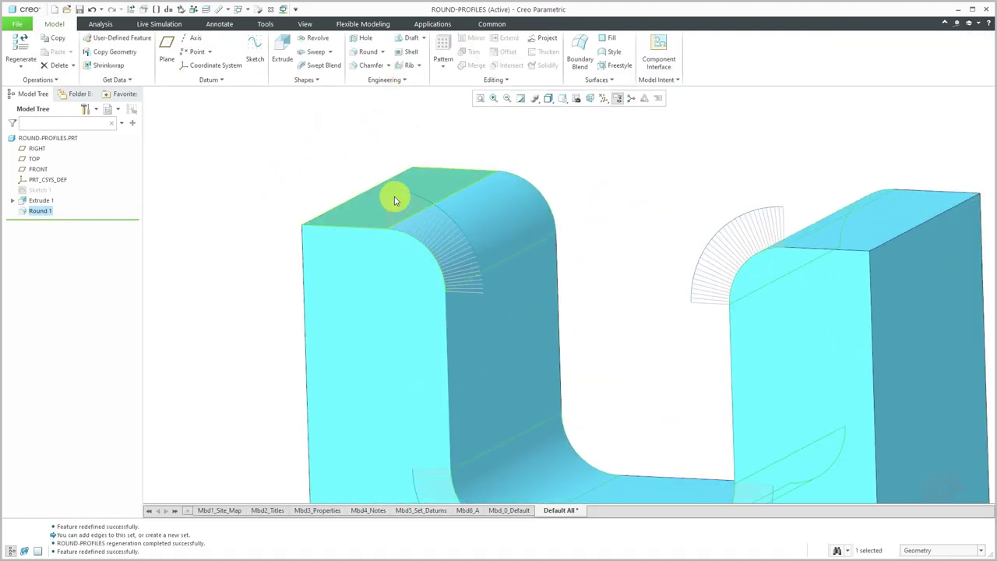
middle_drag(485, 209, 431, 206)
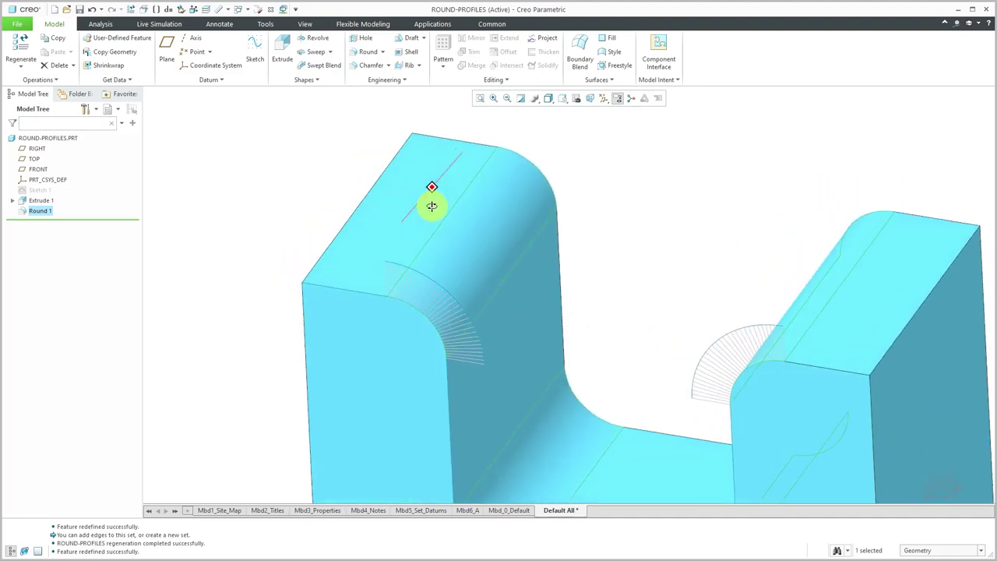
scroll(433, 199, down, 5)
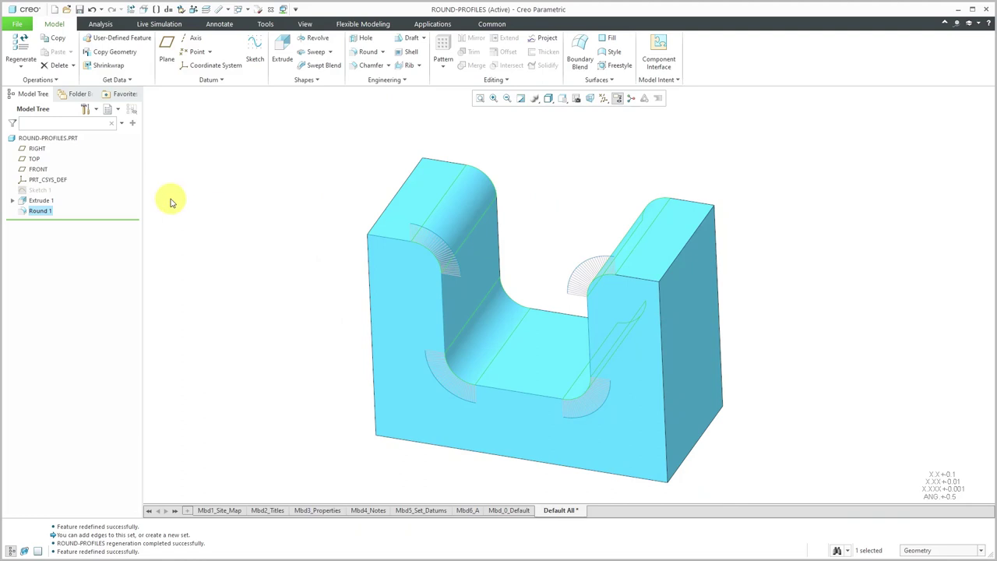
right_click(45, 213)
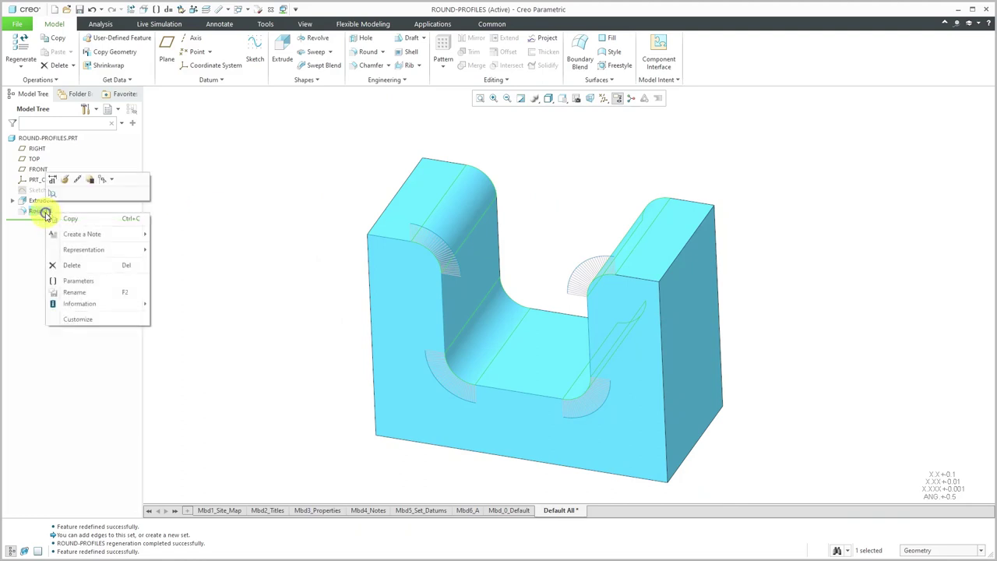
click(70, 183)
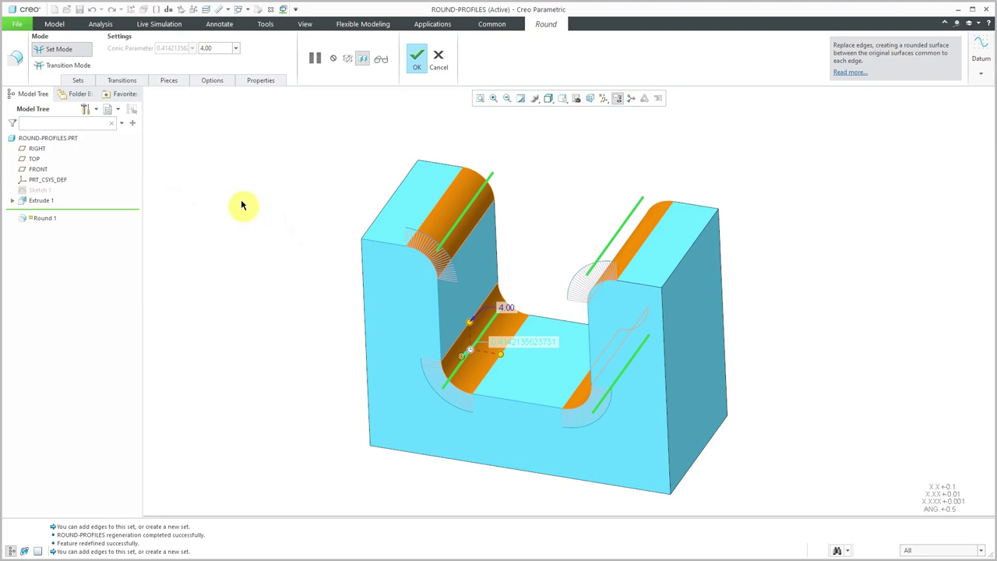
click(79, 81)
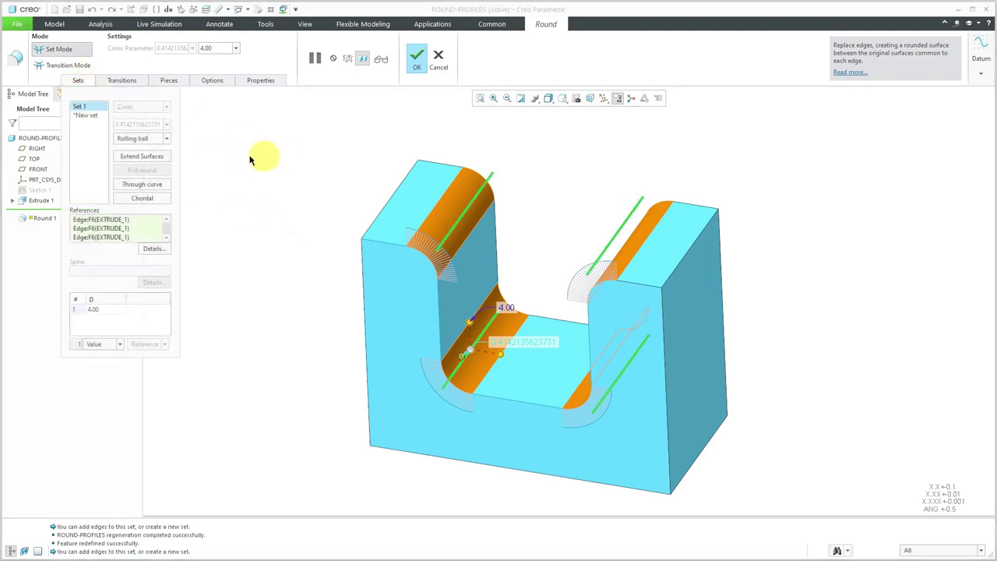
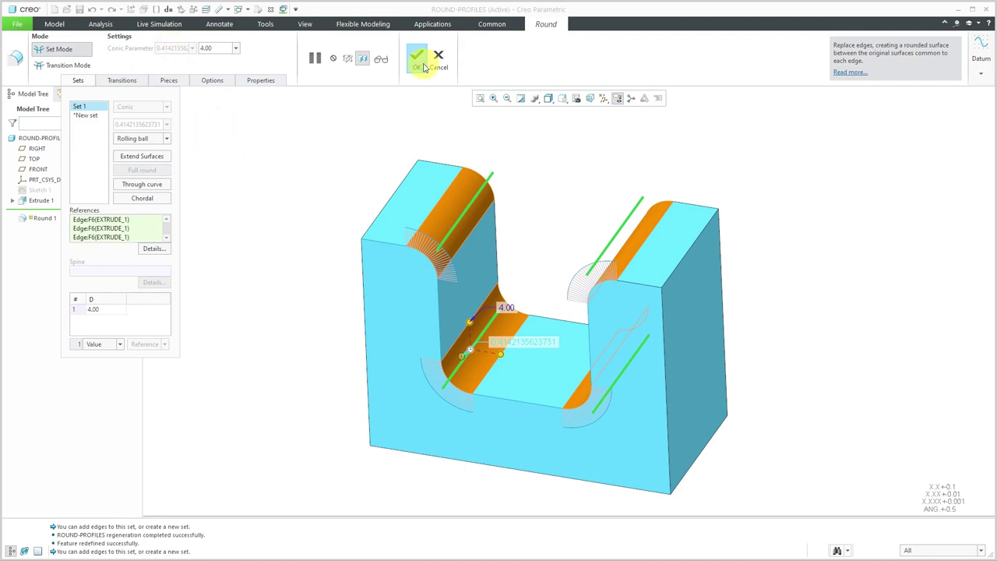
click(418, 60)
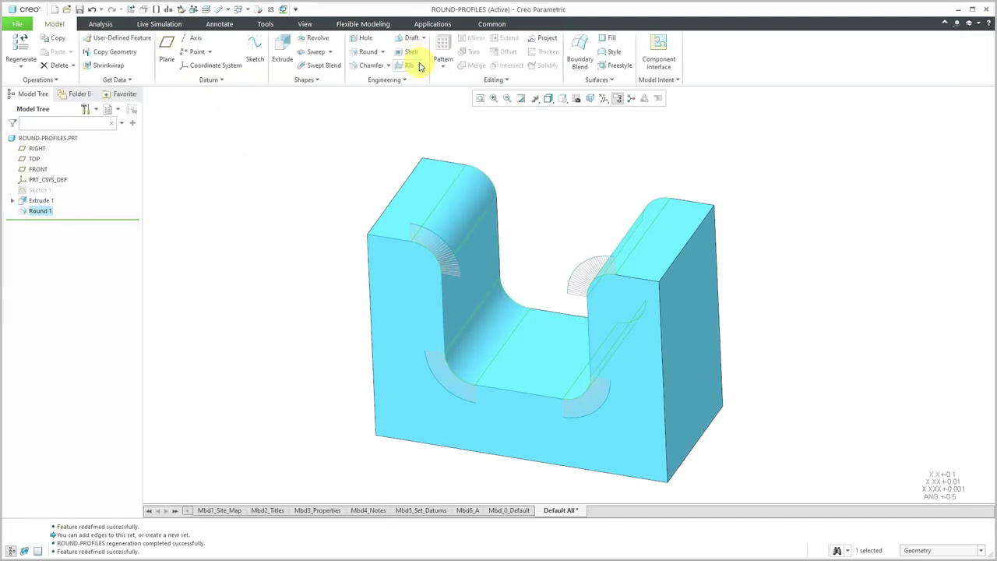
Step: Delete the sqrt(2)-1 conic parameter relation from the feature relations of Round 1
click(662, 81)
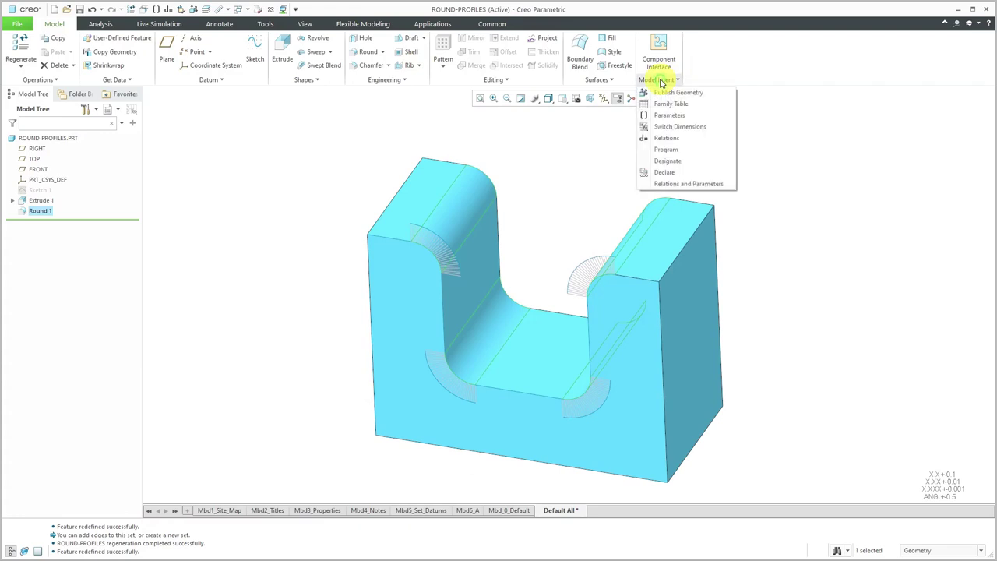
click(683, 137)
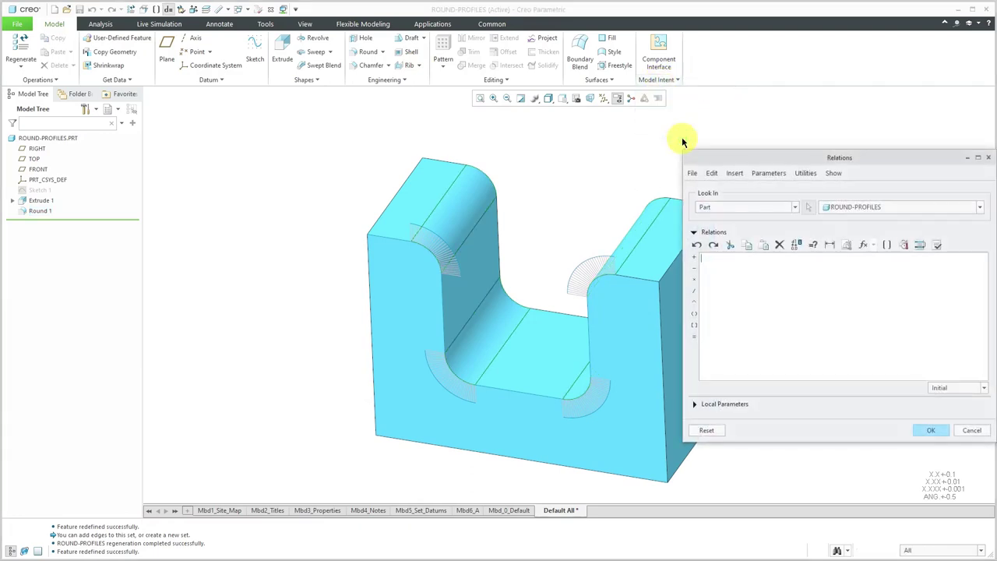
click(972, 429)
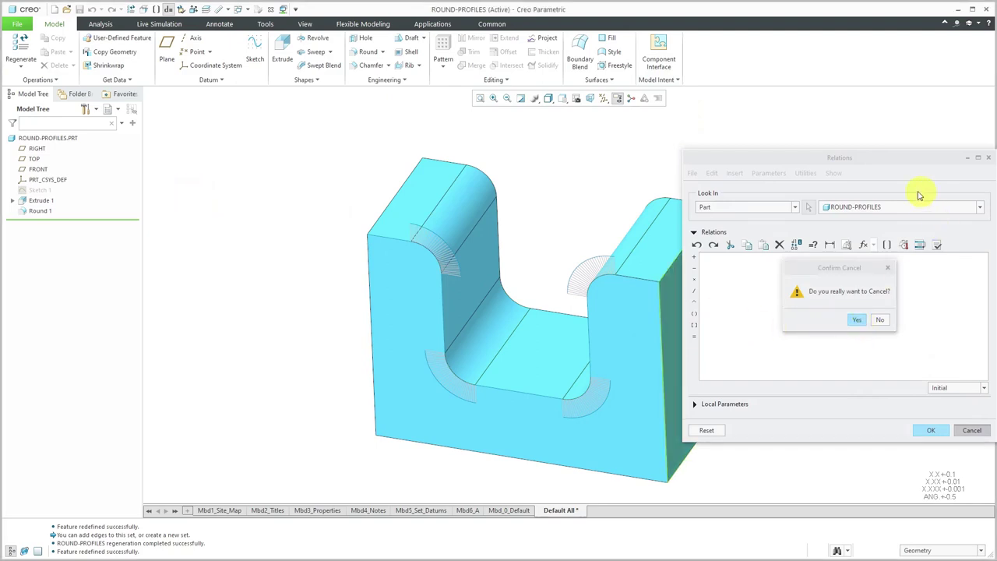
click(757, 207)
click(754, 222)
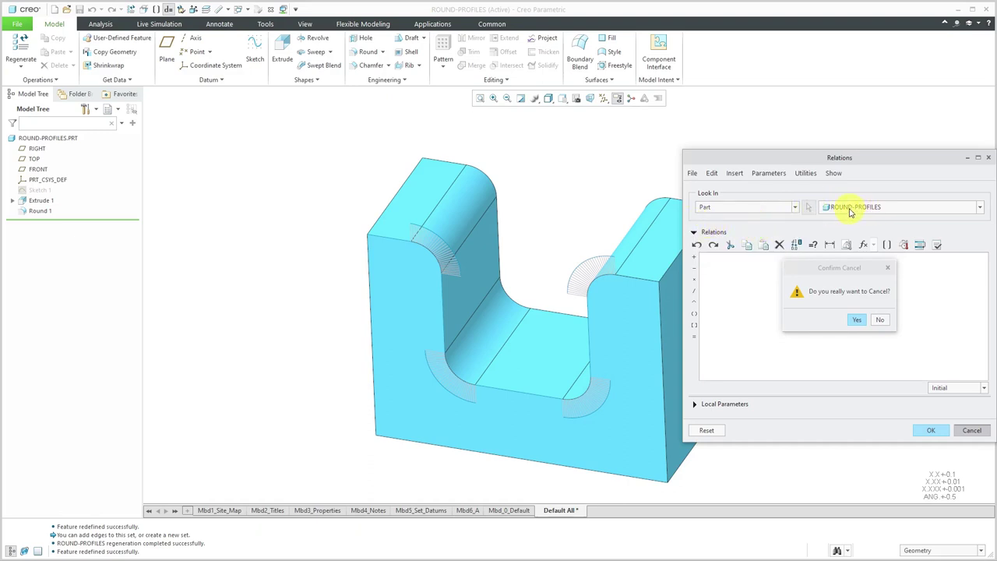
click(880, 322)
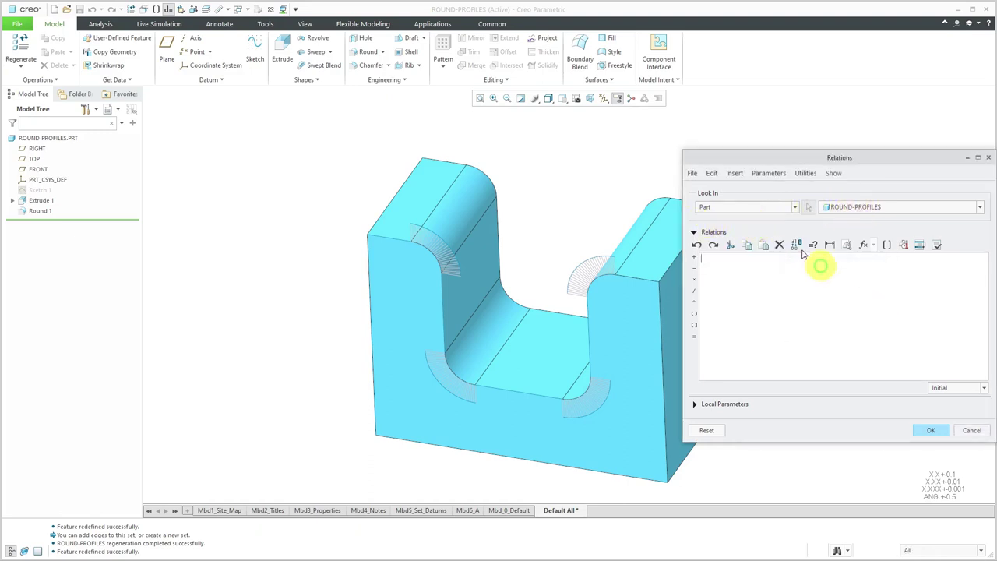
click(755, 207)
click(756, 227)
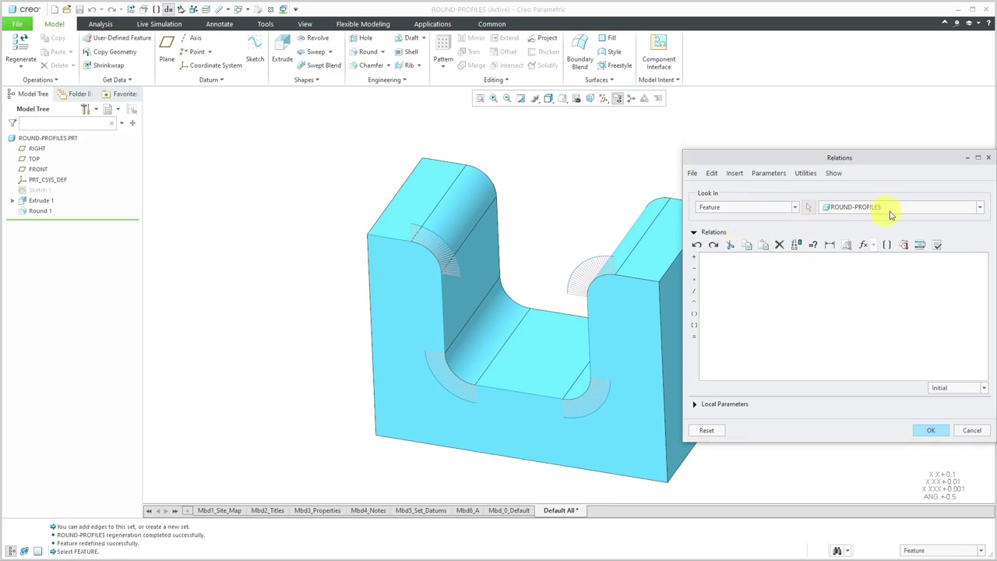
click(39, 210)
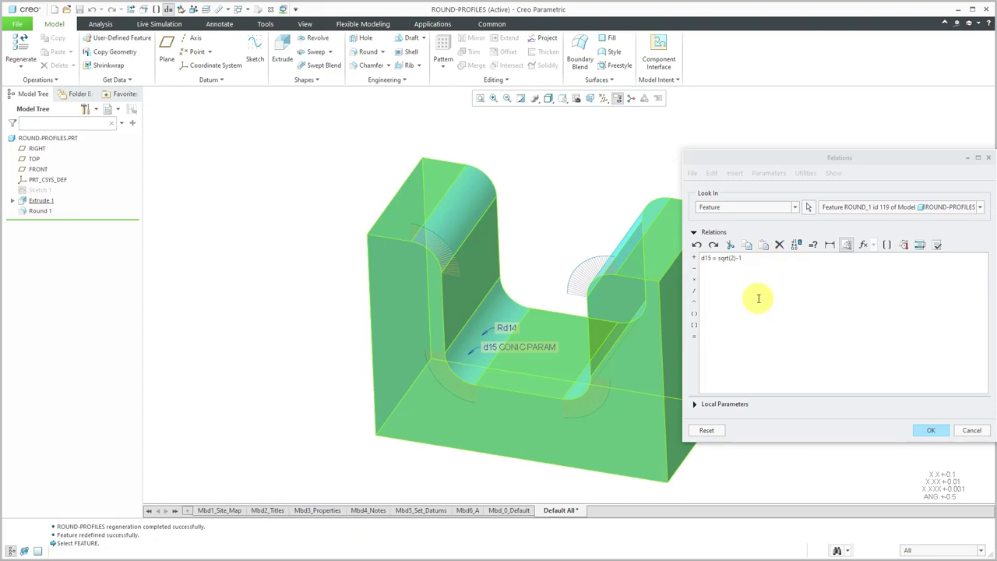
click(739, 259)
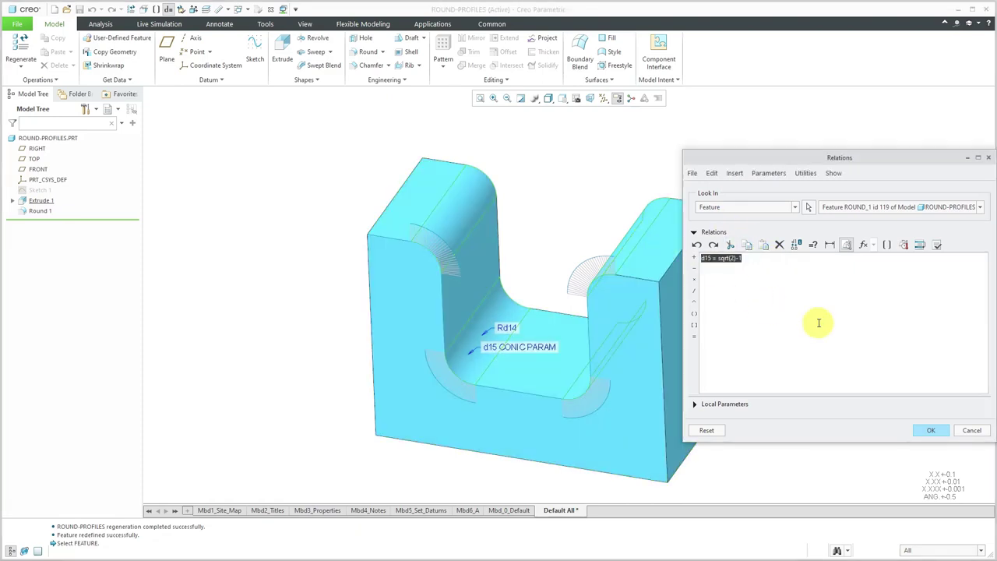
key(Delete)
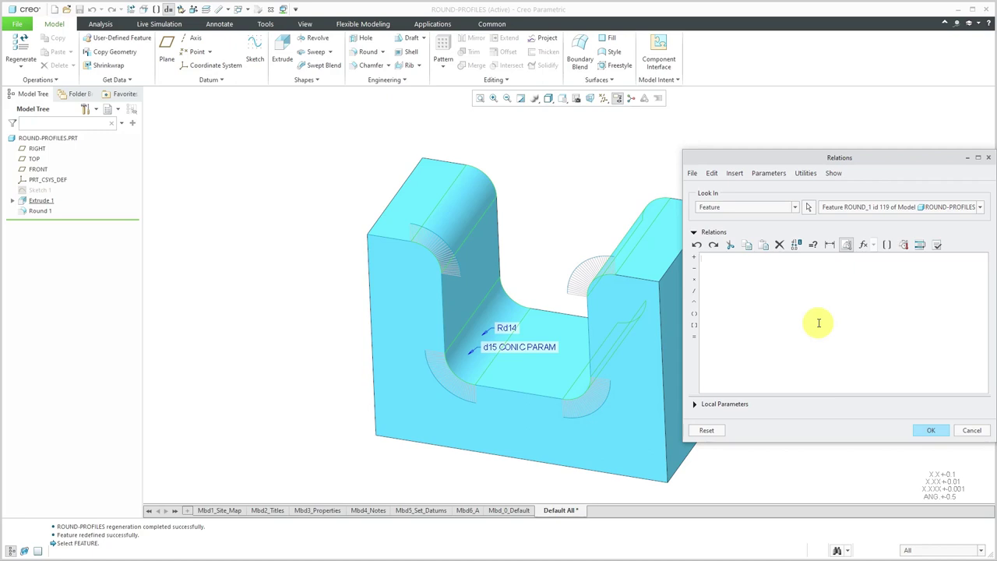
click(931, 430)
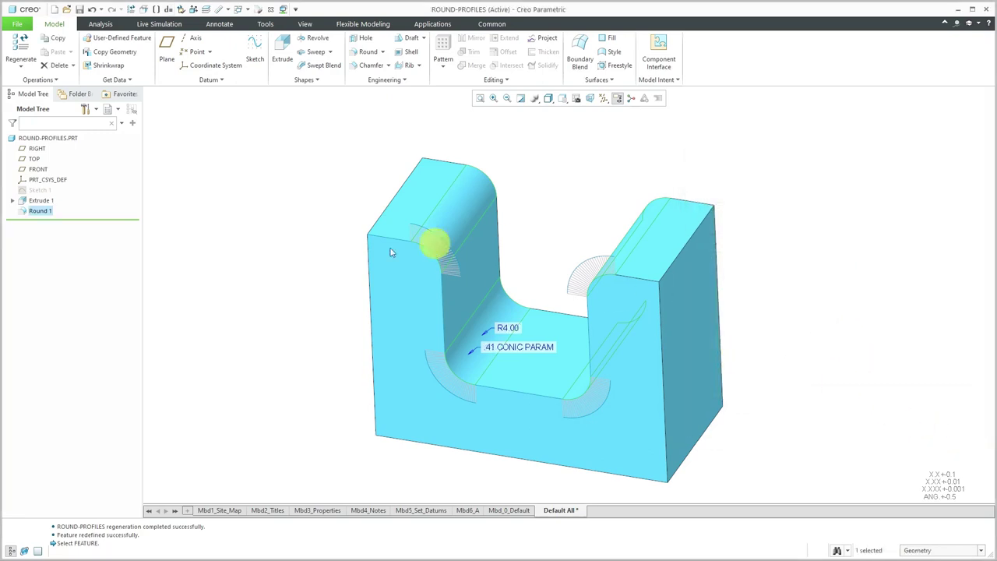
Step: Redefine Round 1 and set its conic parameter to 0.5
right_click(35, 211)
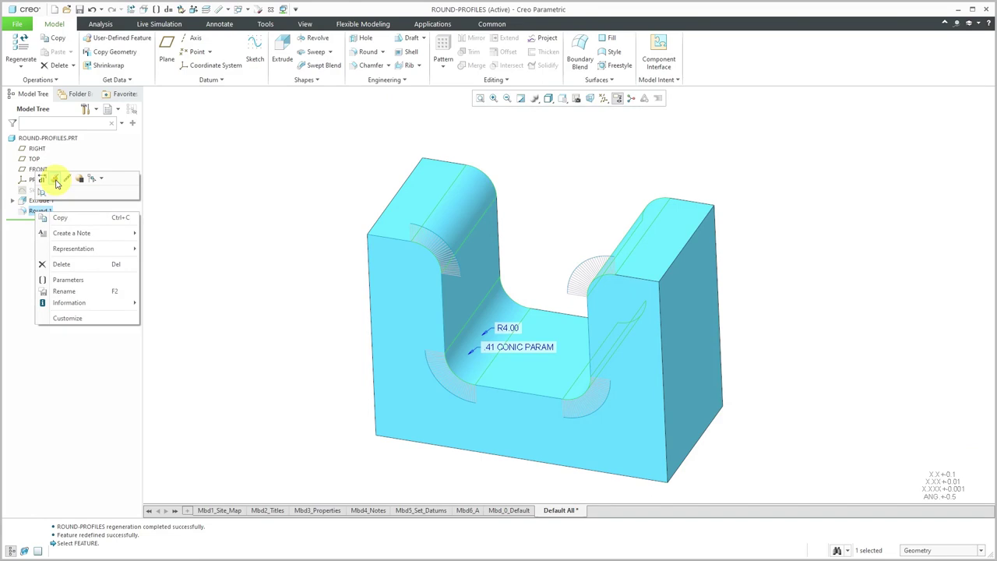
click(55, 181)
double_click(518, 343)
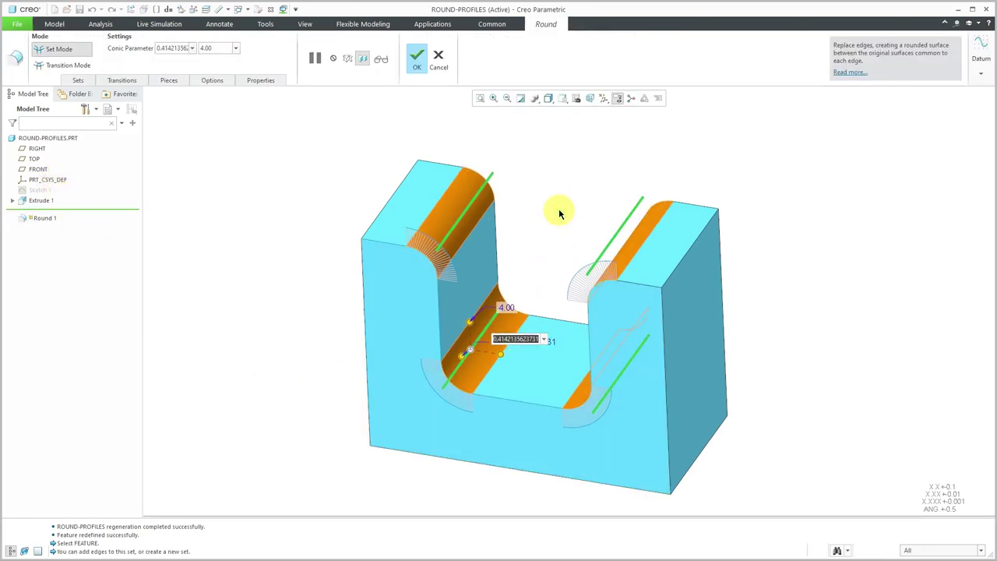
key(BackSpace)
text(.5)
key(Return)
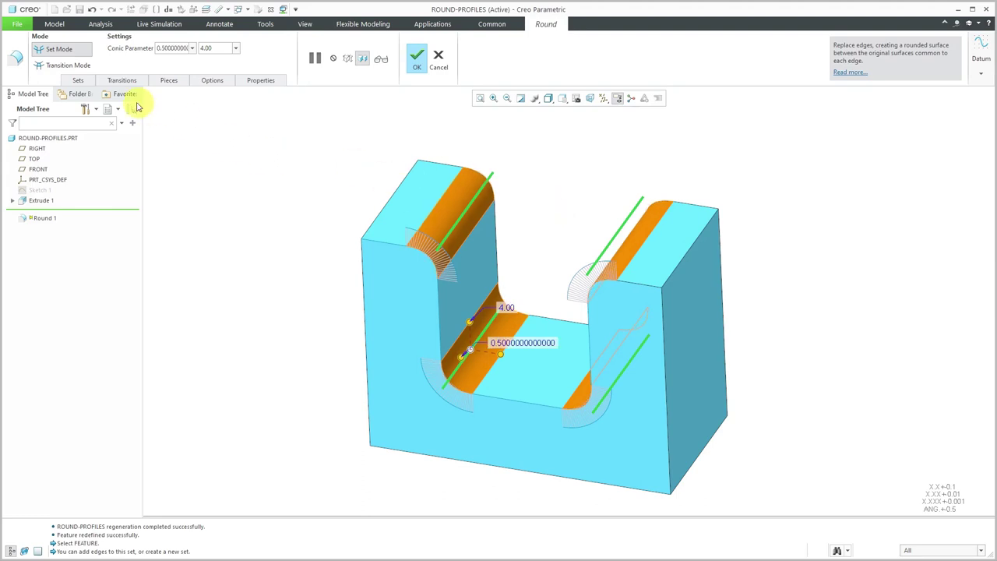
Step: Change the profile of Round 1's Set 1 to D1 x D2 C2
click(79, 81)
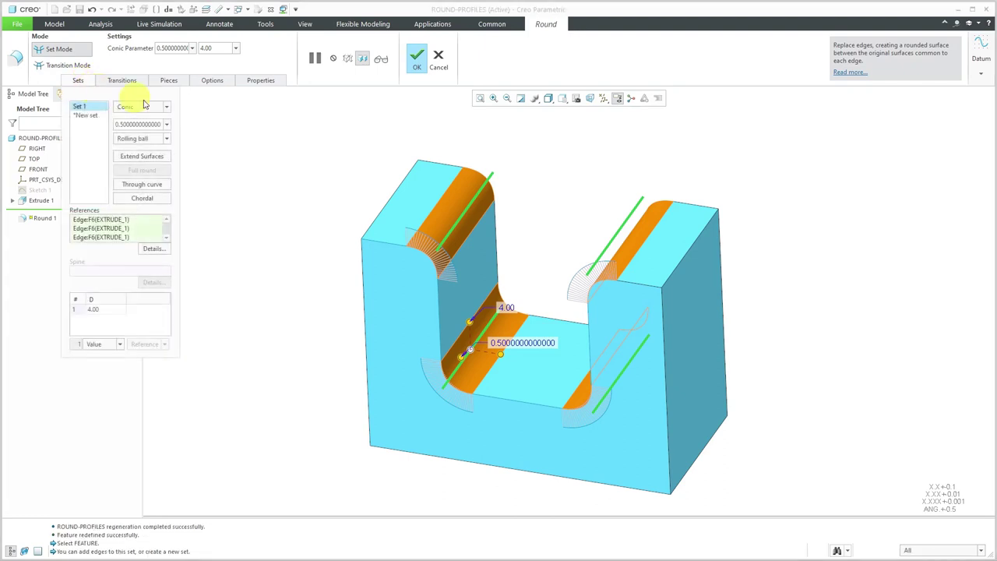
click(167, 106)
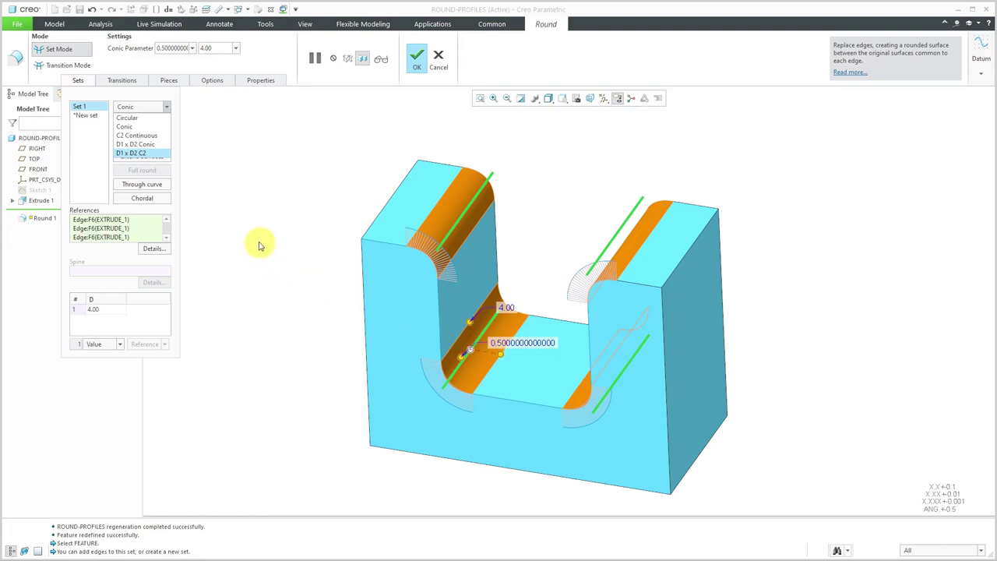
click(143, 154)
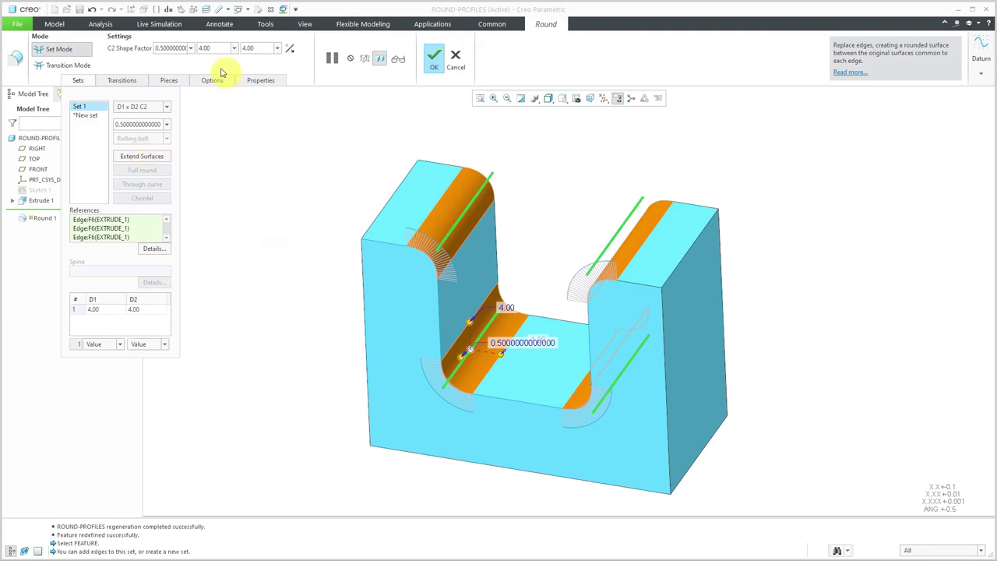
Step: Set the round's D1 distance to 8 and its D2 distance to 2, and accept the redefined feature
scroll(504, 356, down, 2)
mouse_move(504, 357)
middle_down()
mouse_move(484, 340)
mouse_move(485, 357)
mouse_move(485, 331)
mouse_move(512, 356)
middle_up()
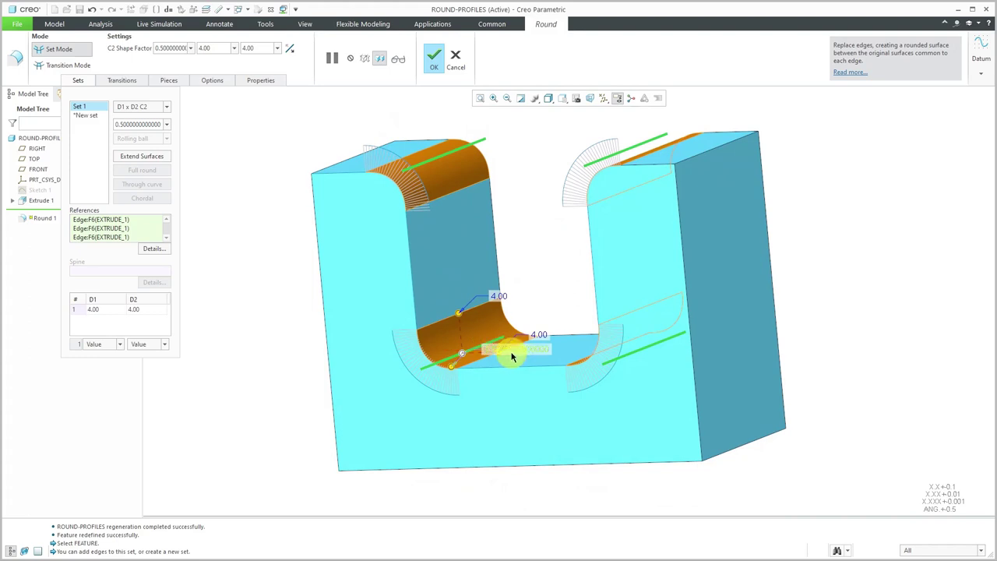
click(458, 313)
drag(458, 313, 457, 291)
double_click(492, 276)
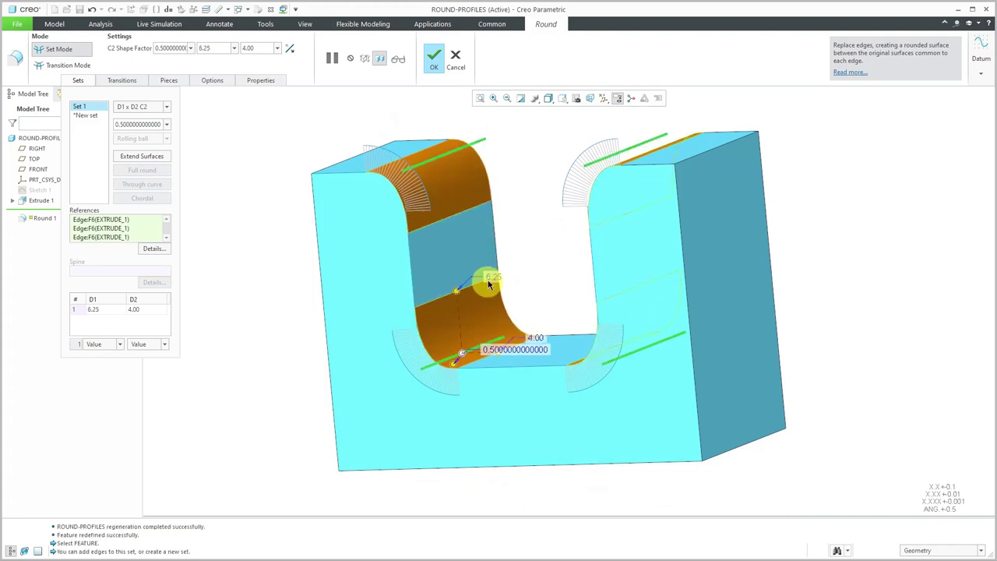
text(8)
key(Return)
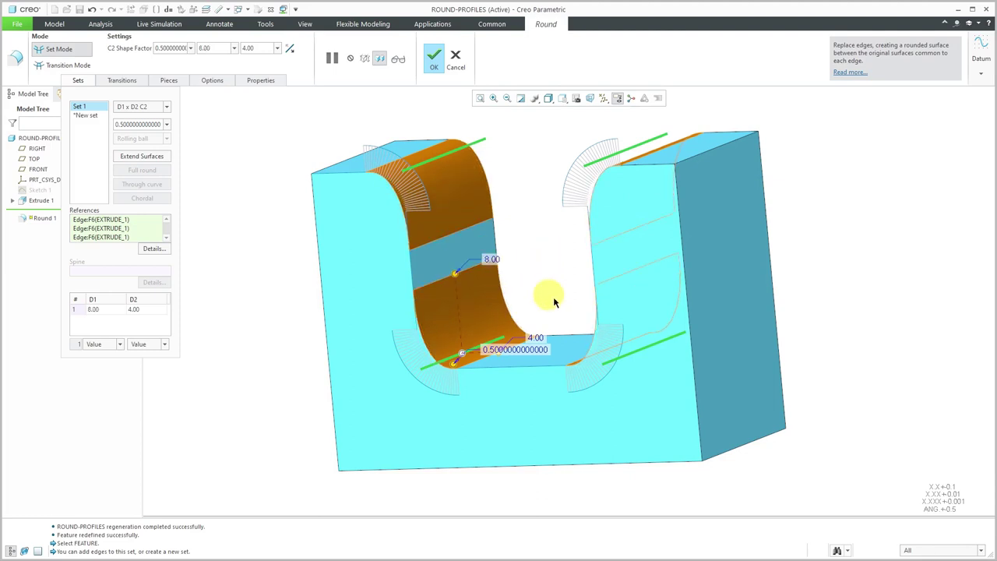
double_click(535, 338)
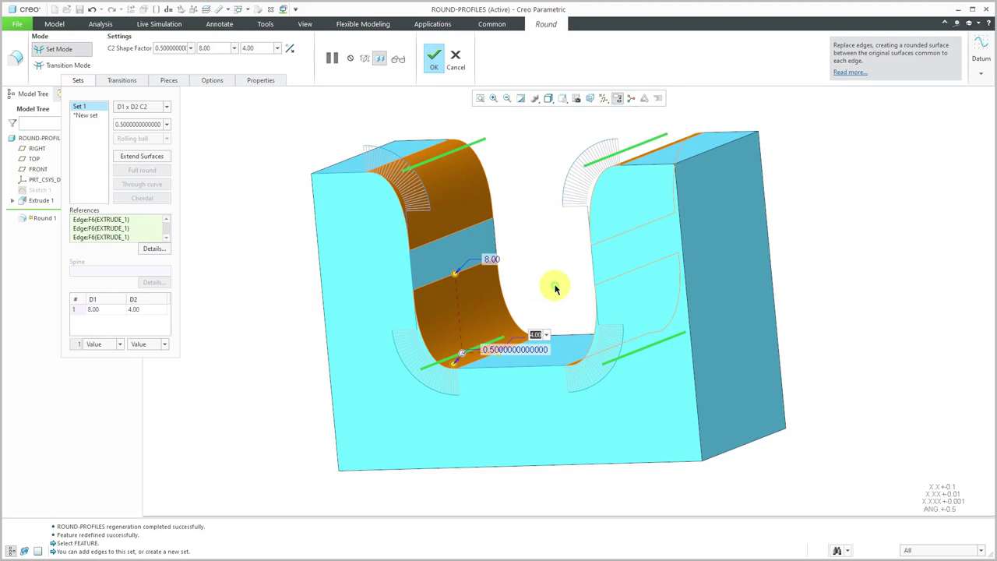
text(2)
key(Return)
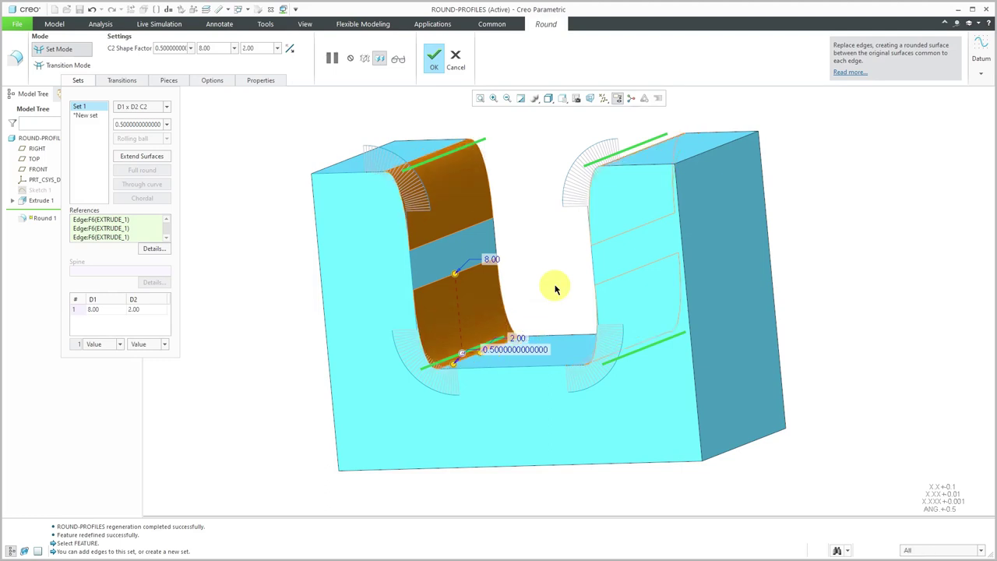
click(434, 59)
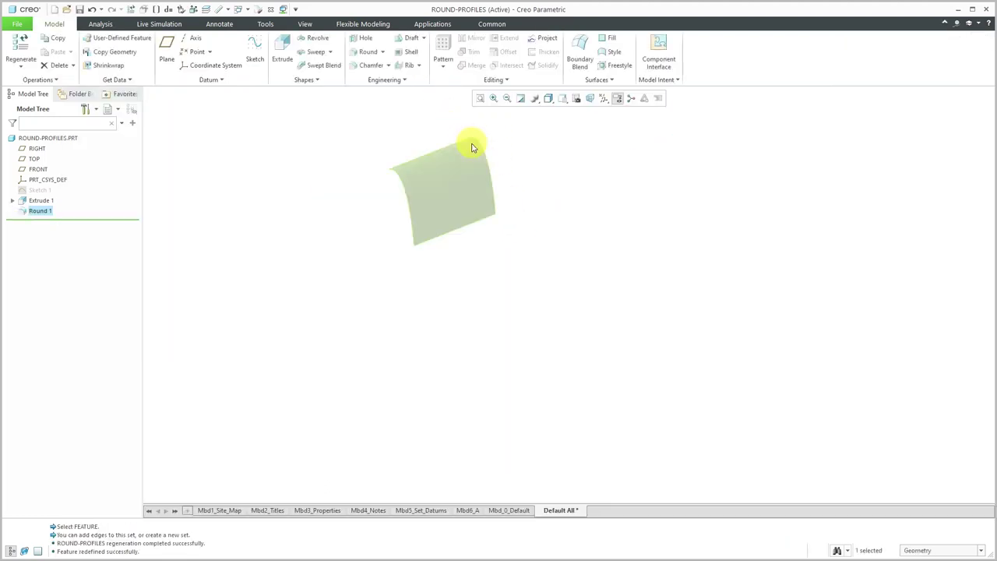
Step: Redefine Round 1 with a D1 x D2 Conic profile and a D2 distance of 2, and accept the feature
mouse_move(534, 178)
middle_down()
mouse_move(519, 229)
mouse_move(491, 229)
mouse_move(504, 246)
middle_up()
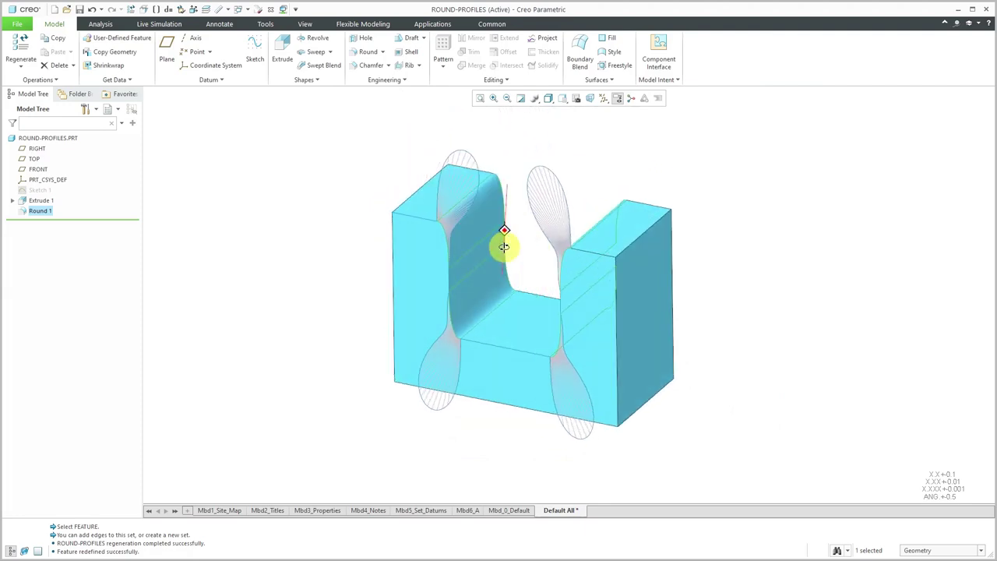
scroll(446, 249, up, 5)
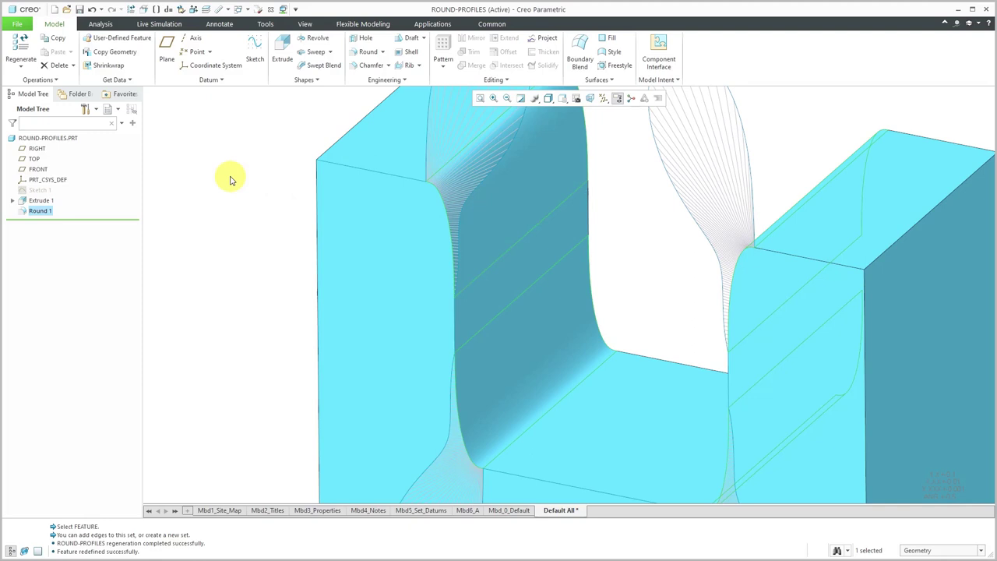
scroll(382, 238, down, 5)
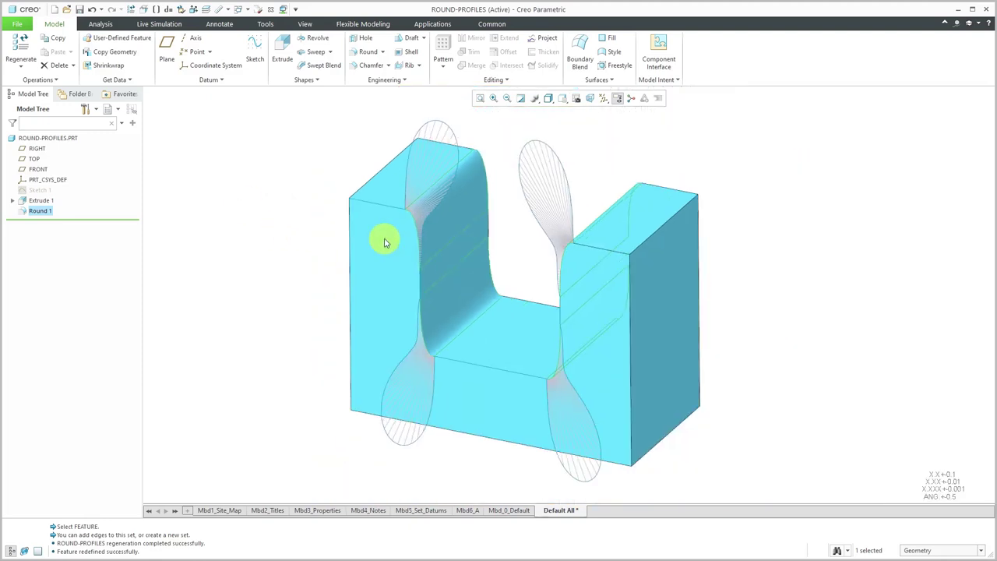
right_click(41, 211)
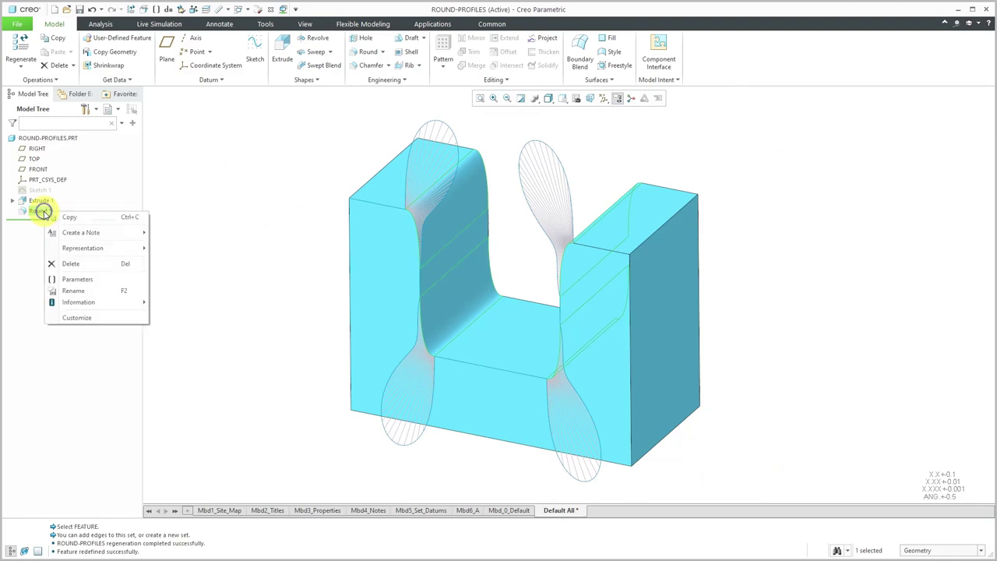
click(65, 178)
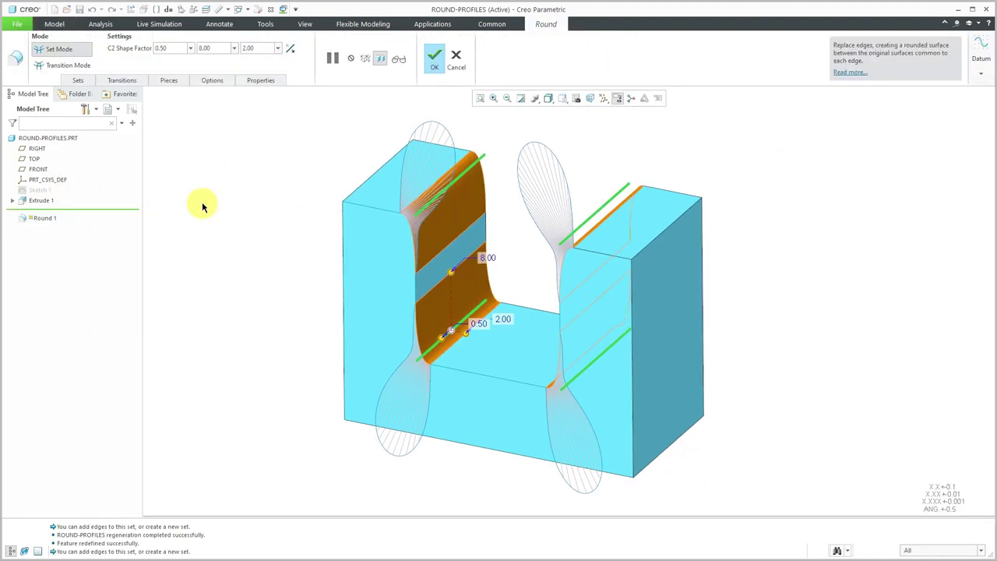
click(81, 81)
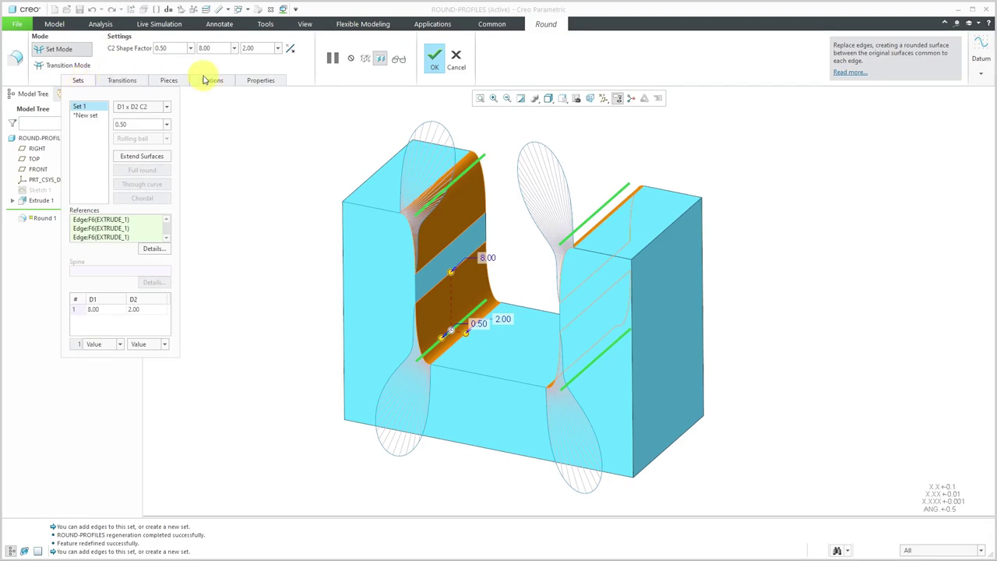
click(167, 108)
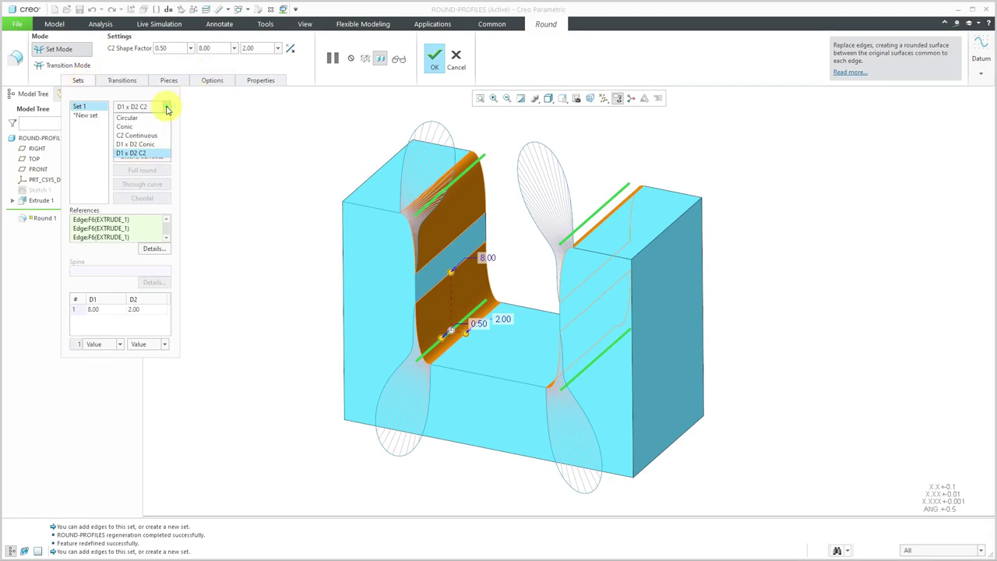
click(151, 144)
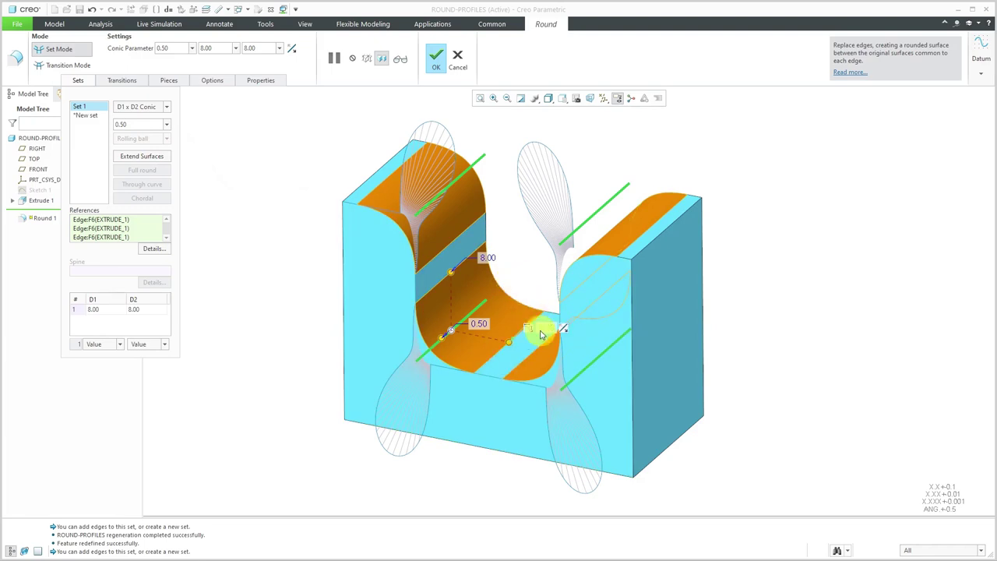
drag(545, 324, 502, 321)
click(435, 54)
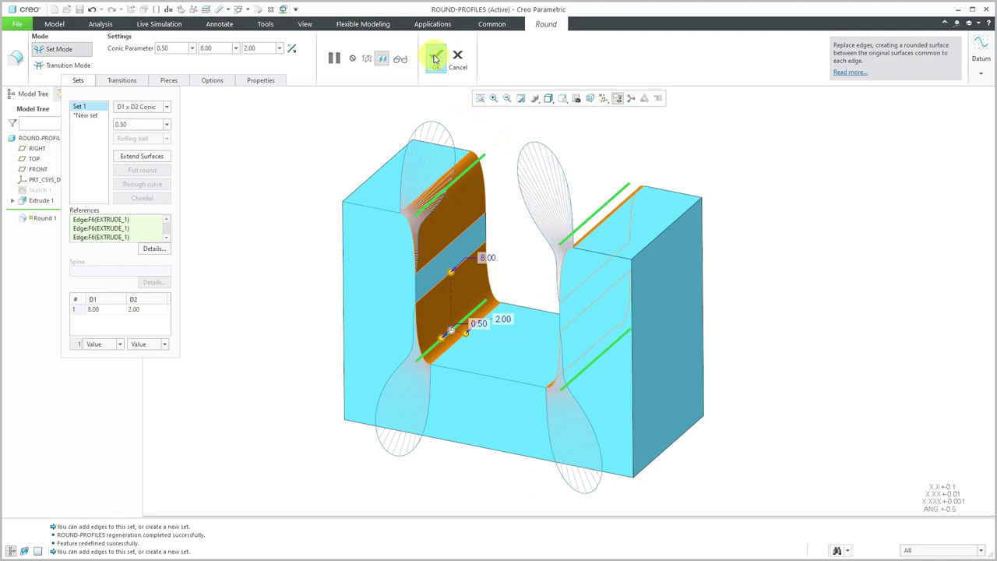
Step: Redefine Round 1, change the profile of Set 1 to C2 Continuous, and accept the feature
mouse_move(451, 172)
middle_down()
mouse_move(423, 151)
mouse_move(447, 169)
middle_up()
scroll(424, 212, down, 3)
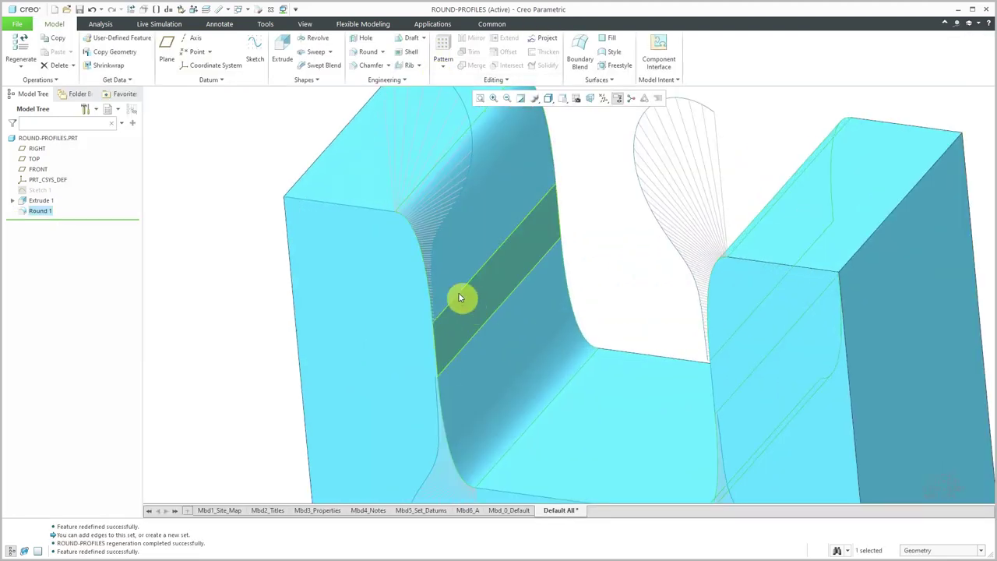
scroll(427, 253, up, 2)
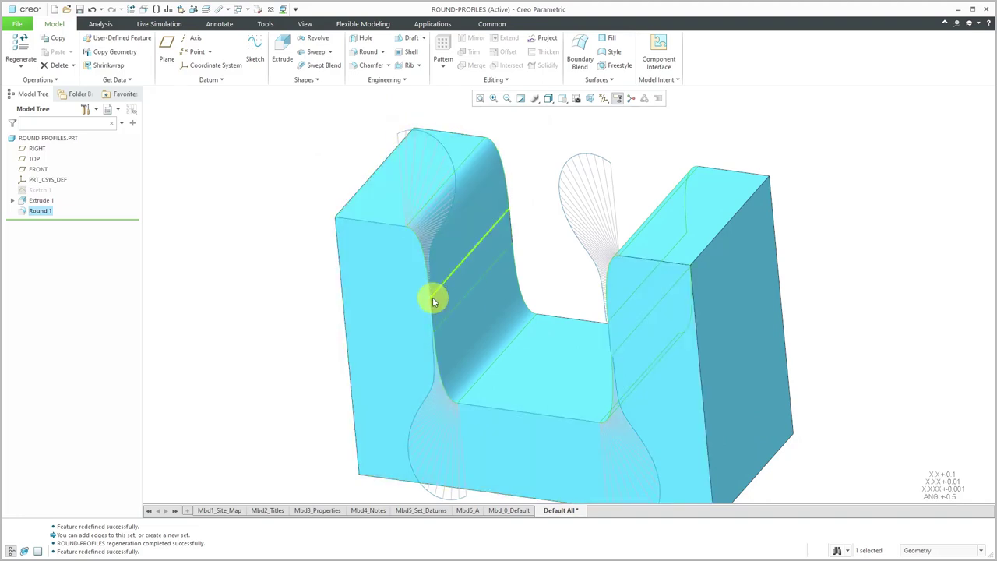
scroll(454, 268, down, 1)
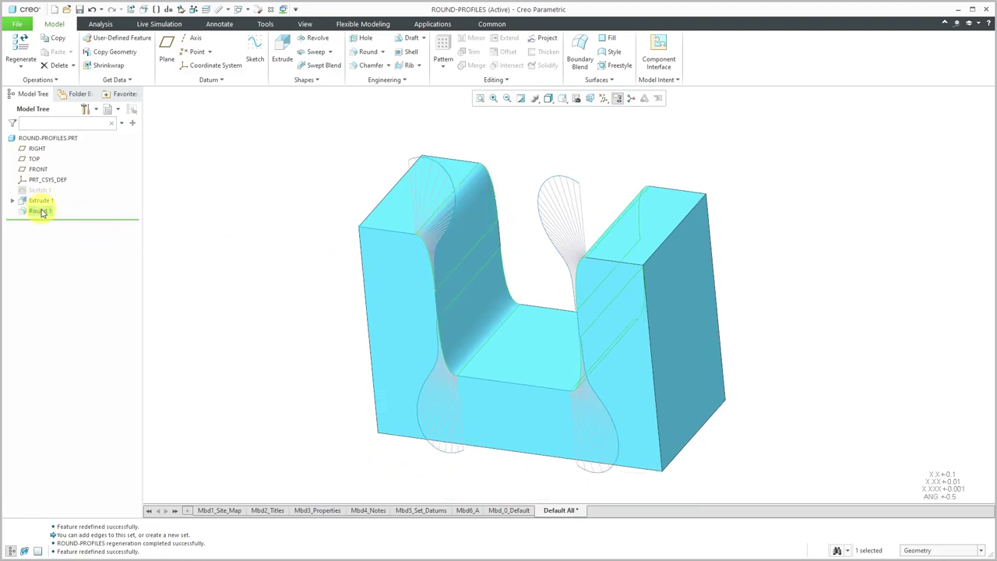
right_click(41, 211)
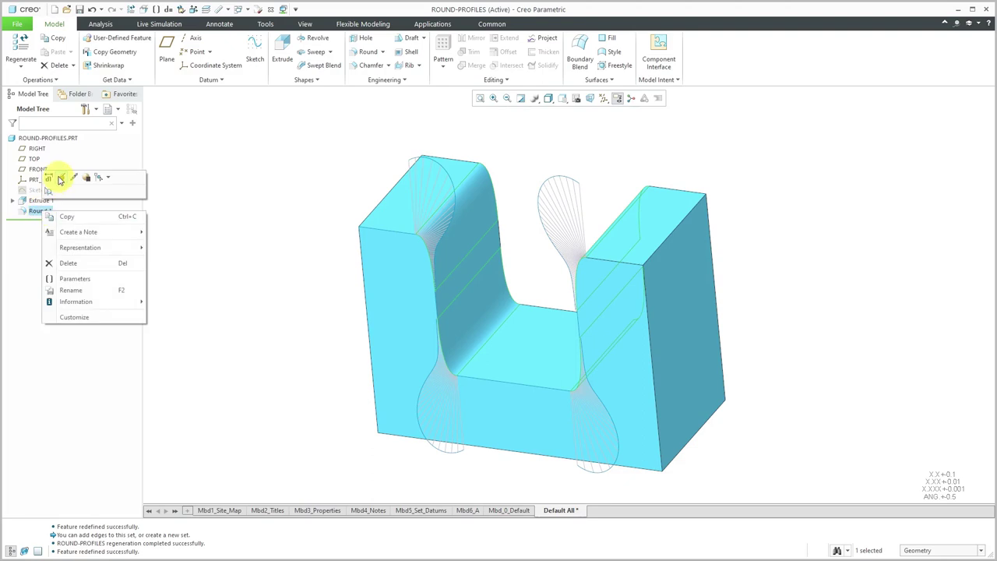
click(61, 176)
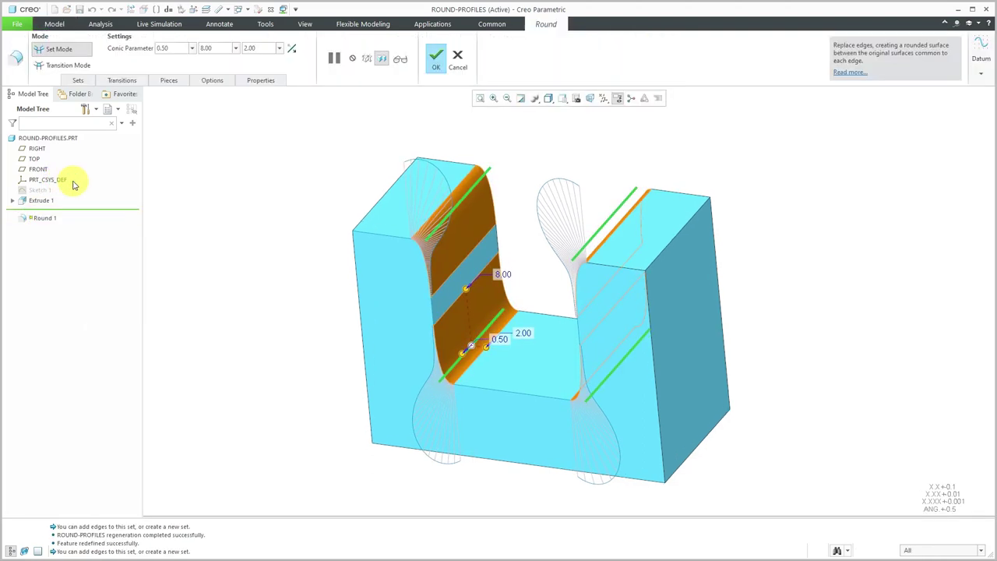
click(78, 80)
click(166, 107)
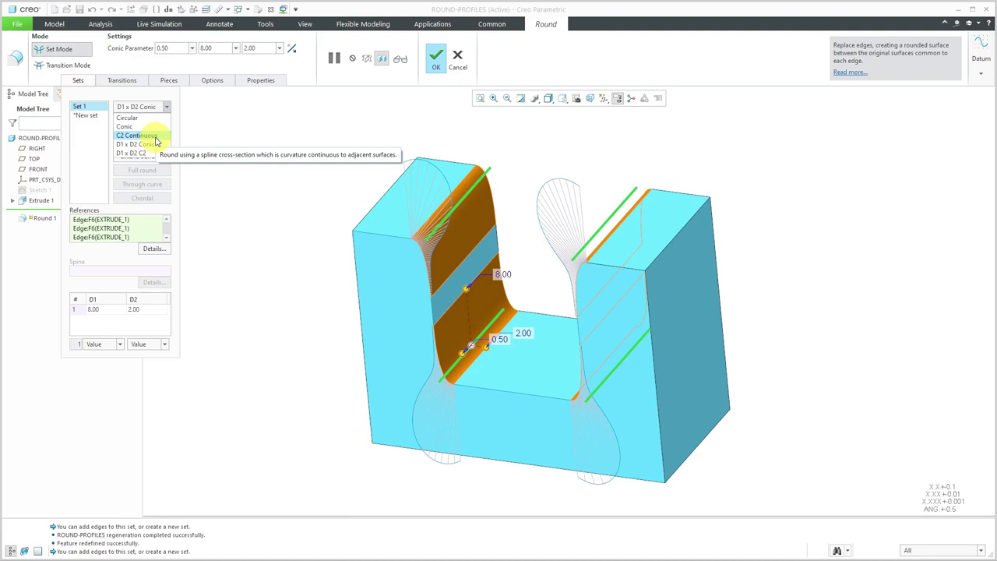
click(155, 137)
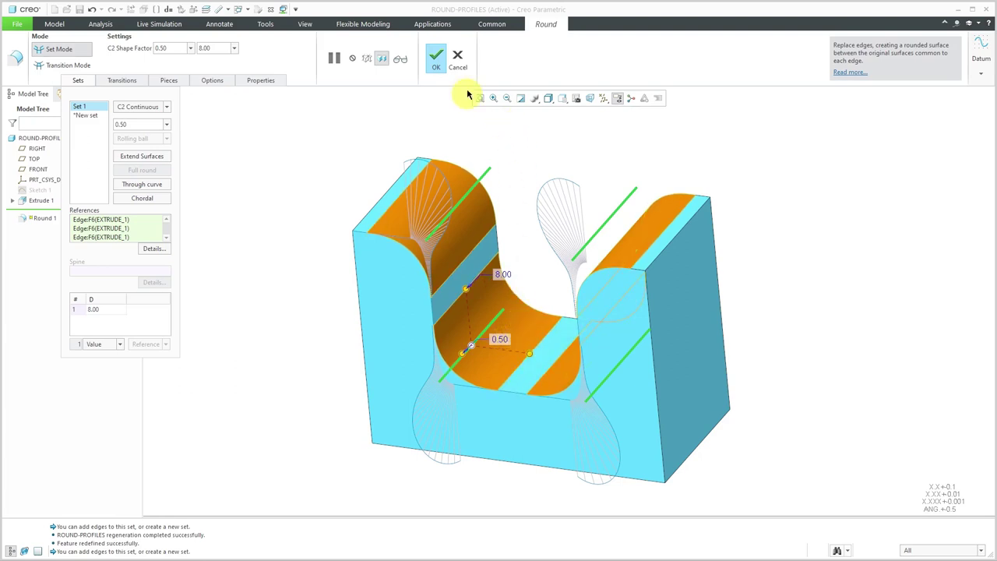
click(435, 59)
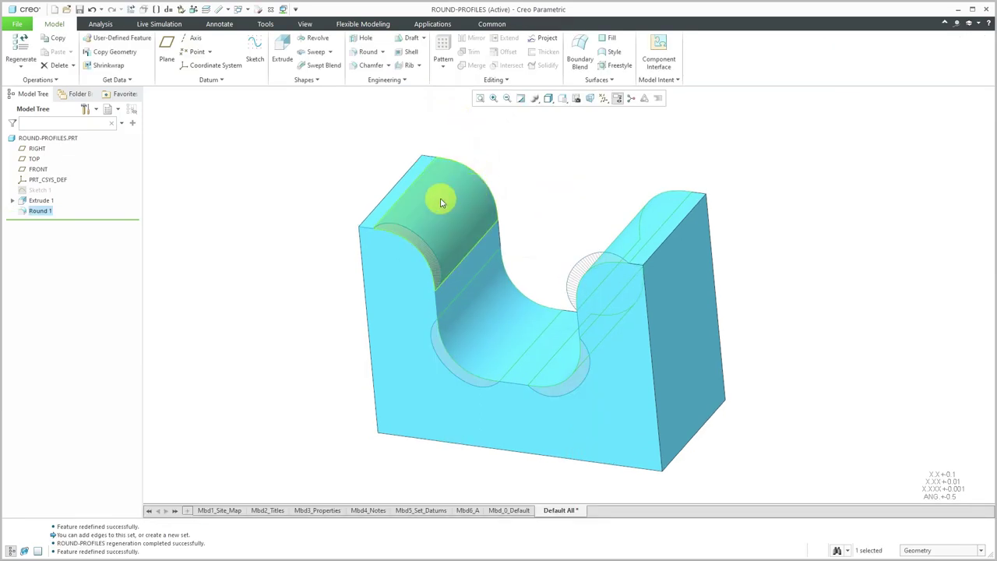
Step: Examine the curvature combs of the C2 continuous round where it meets the adjacent flat faces
middle_drag(439, 196, 452, 184)
scroll(389, 230, up, 5)
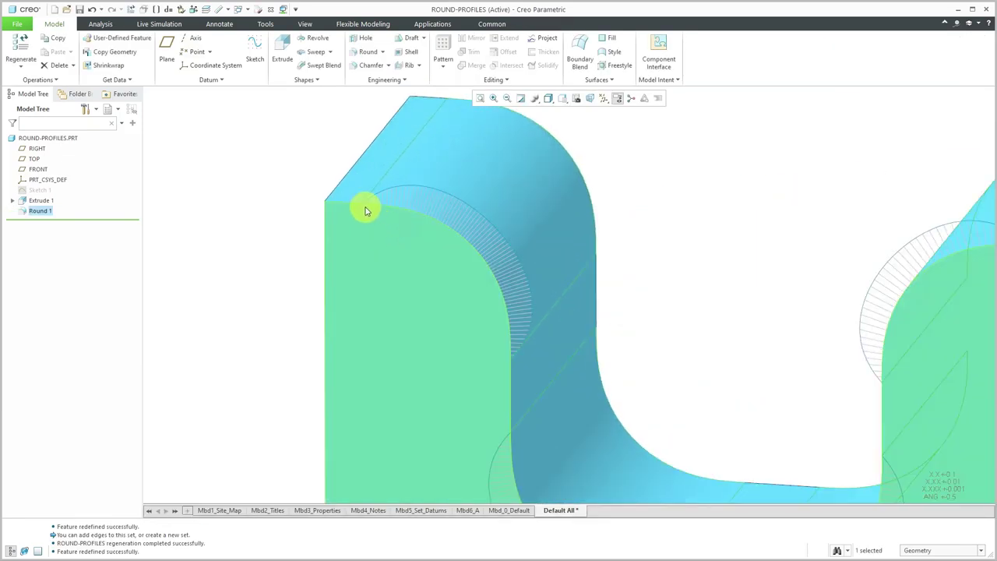
scroll(367, 203, up, 3)
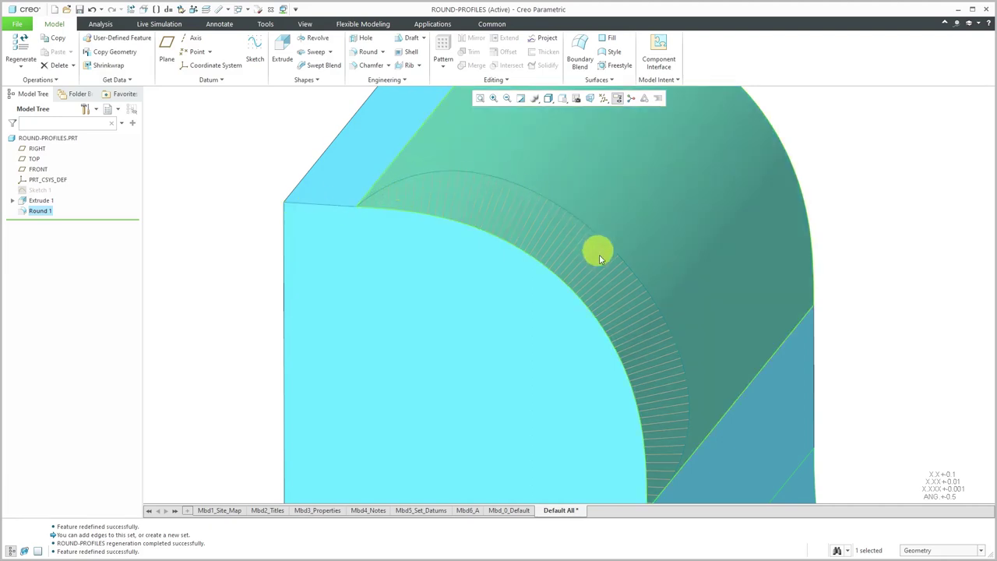
scroll(577, 260, up, 6)
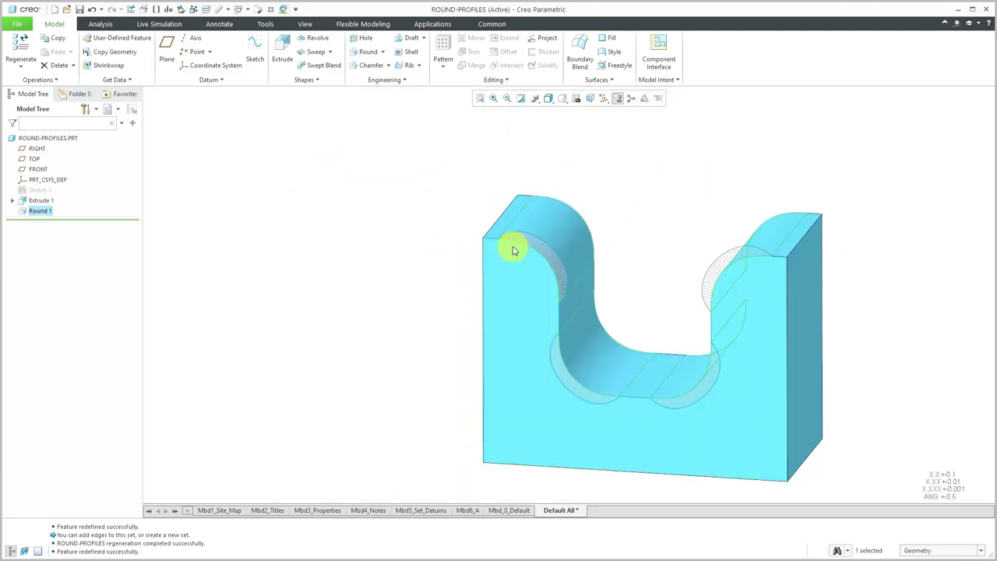
middle_drag(532, 253, 400, 249)
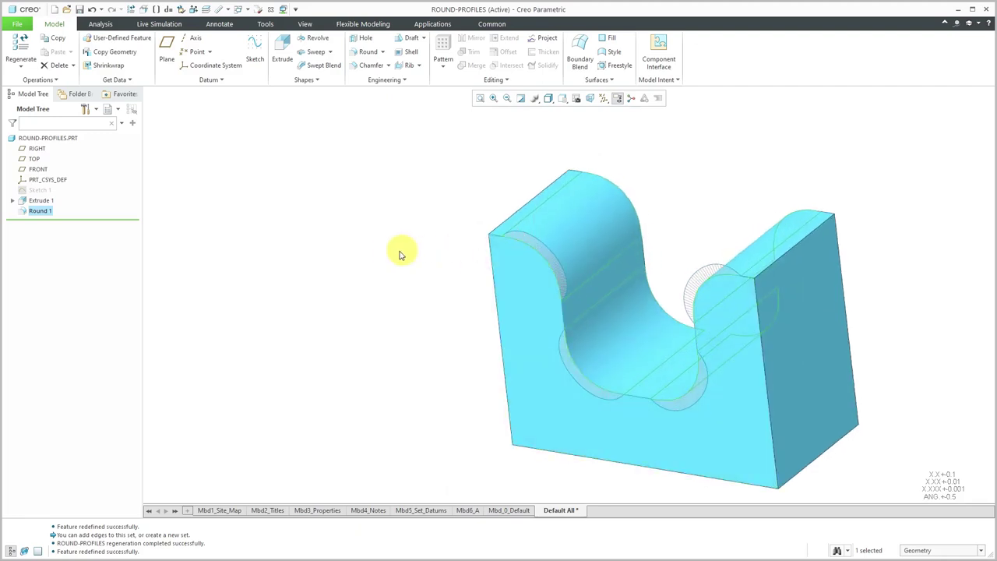
scroll(323, 234, up, 3)
scroll(498, 260, down, 3)
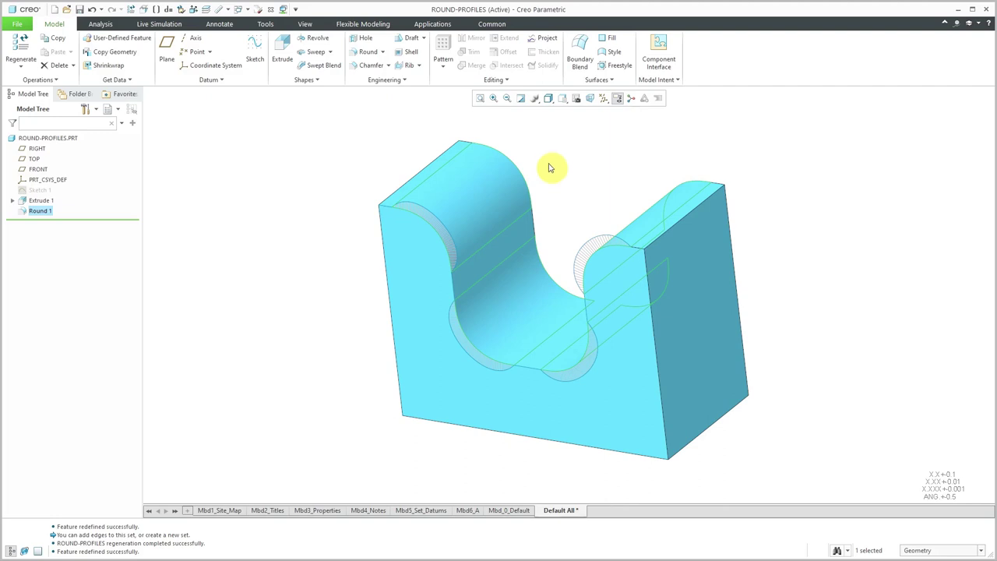
Step: Redefine Round 1 with a C2 shape factor of 0.7 and accept the feature
right_click(40, 212)
click(60, 179)
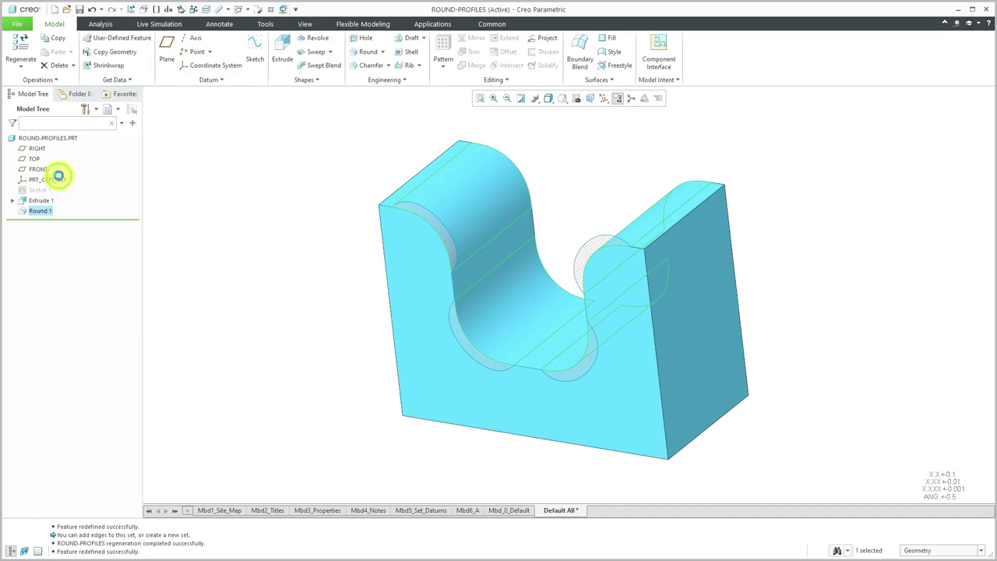
double_click(166, 47)
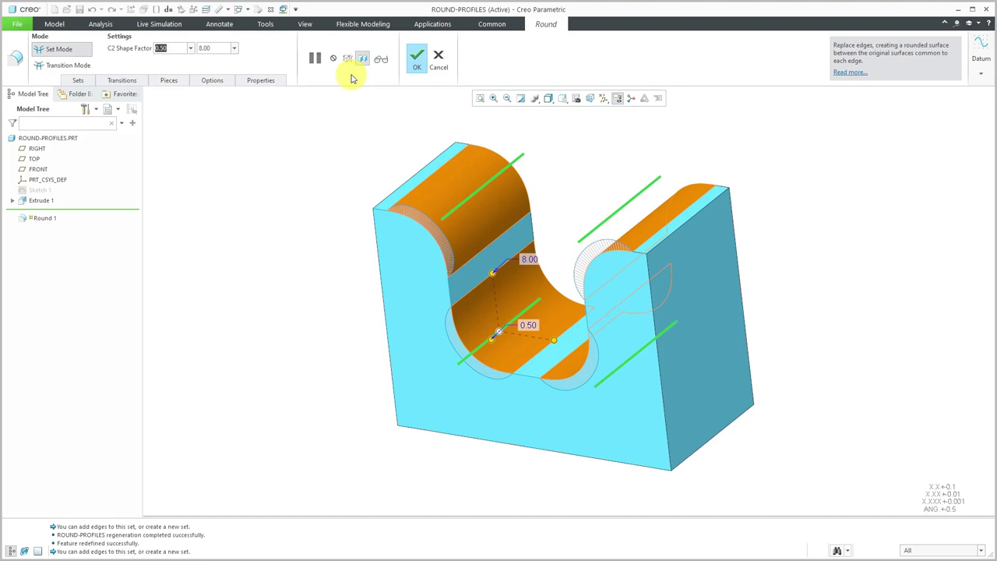
key(BackSpace)
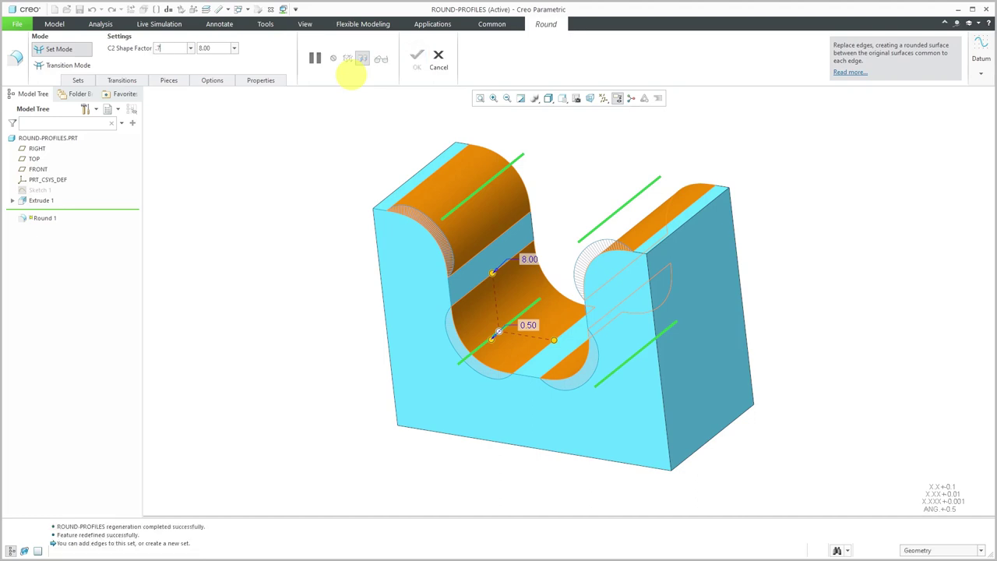
key(Return)
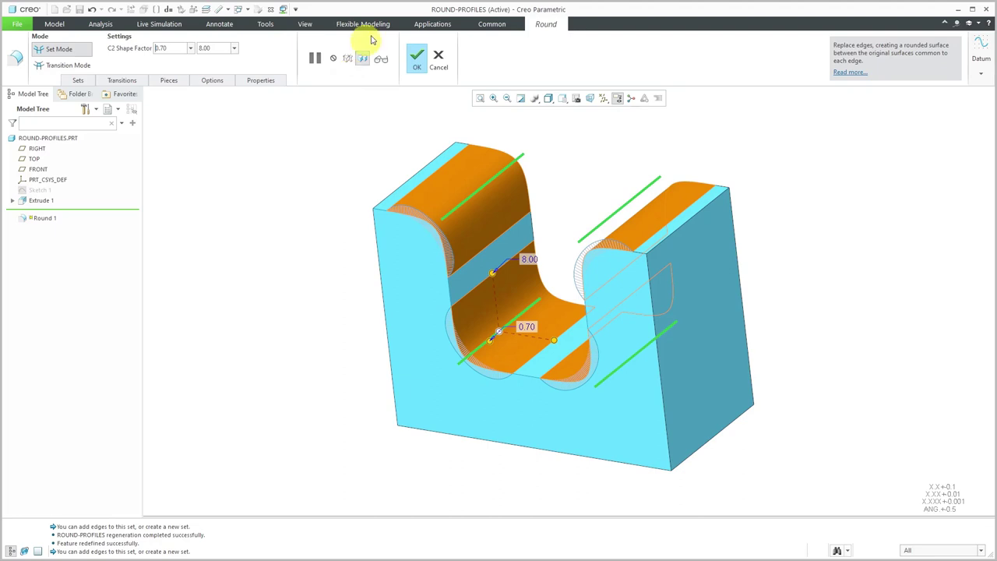
click(415, 57)
Step: Redefine Round 1 with a C2 shape factor of 0.25 and accept the feature
middle_drag(525, 160, 483, 178)
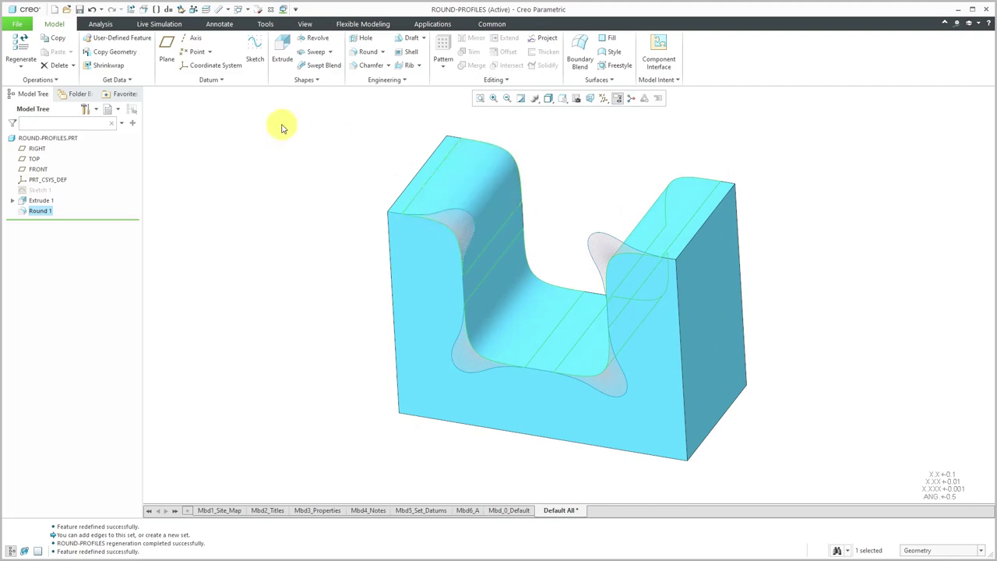
right_click(42, 211)
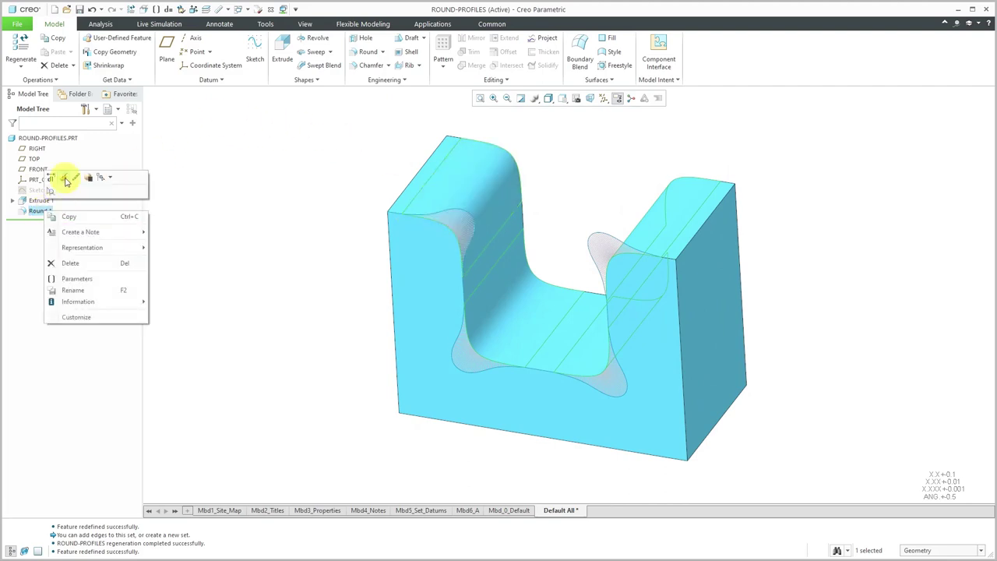
click(64, 177)
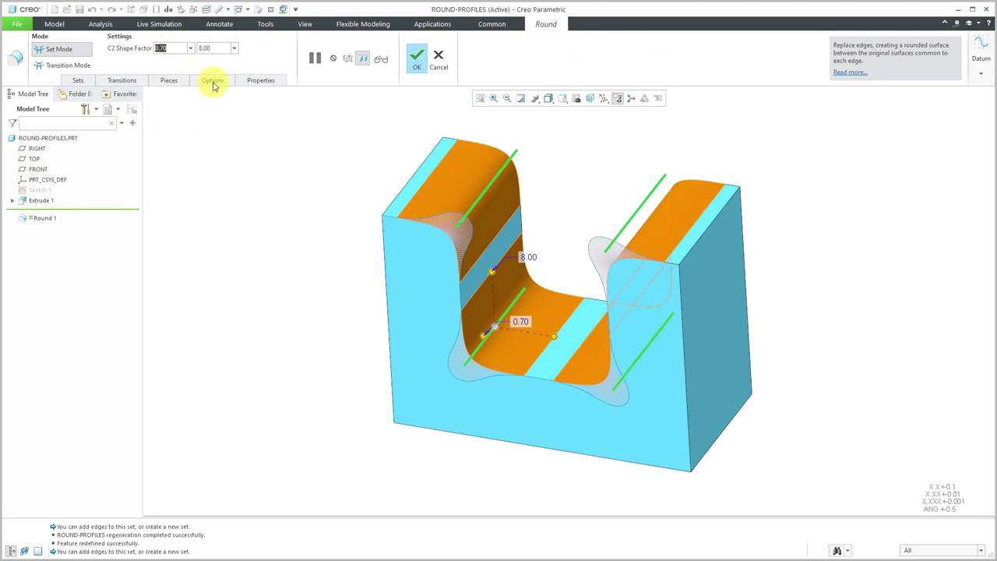
key(BackSpace)
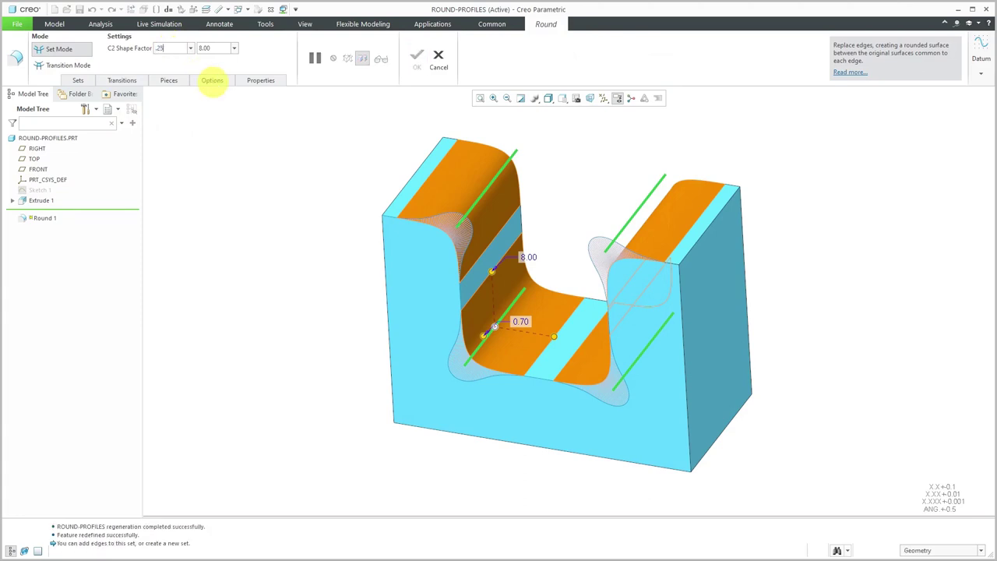
text(.25)
key(Return)
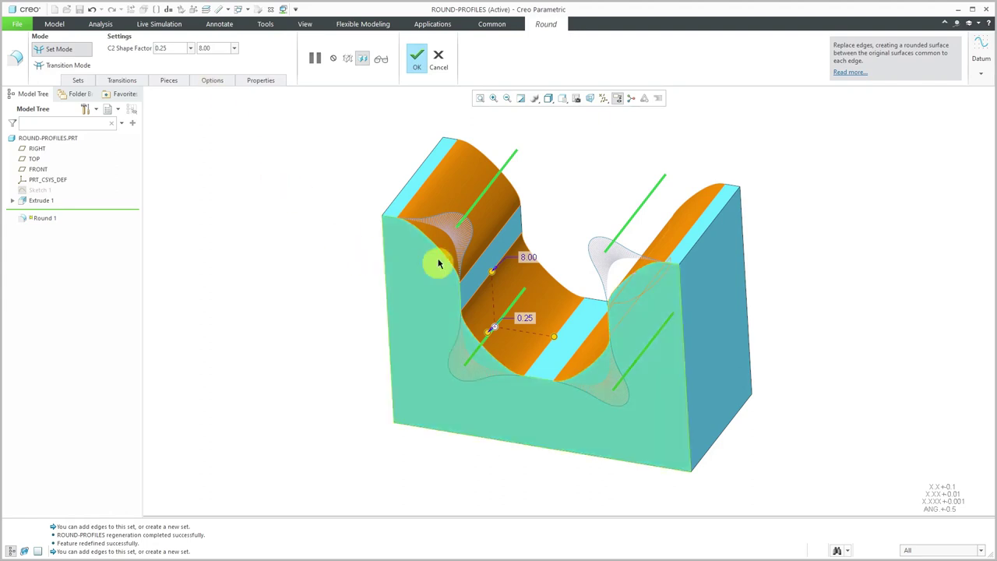
click(415, 59)
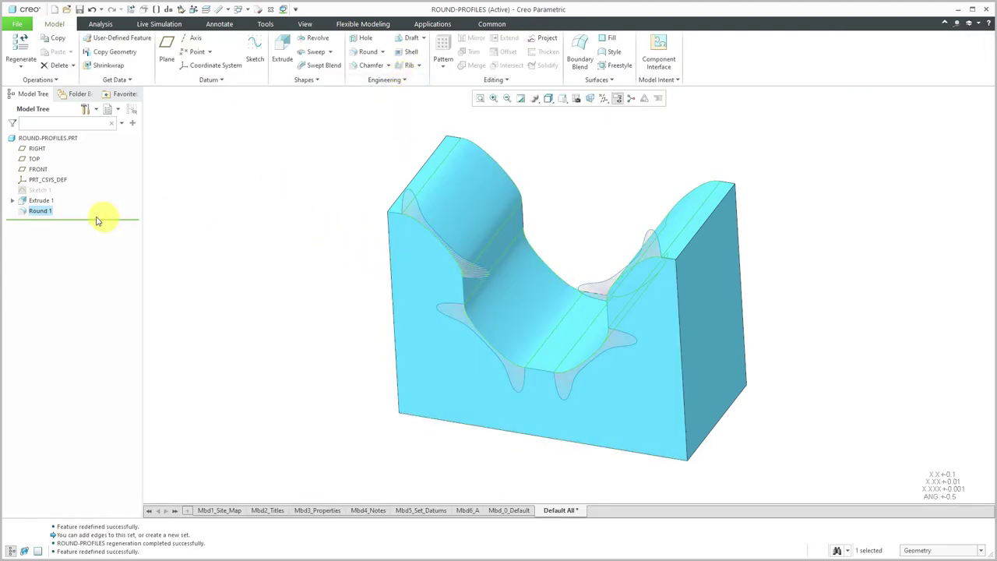
Step: Redefine Round 1 and change the profile of Set 1 to D1 x D2 C2
right_click(42, 215)
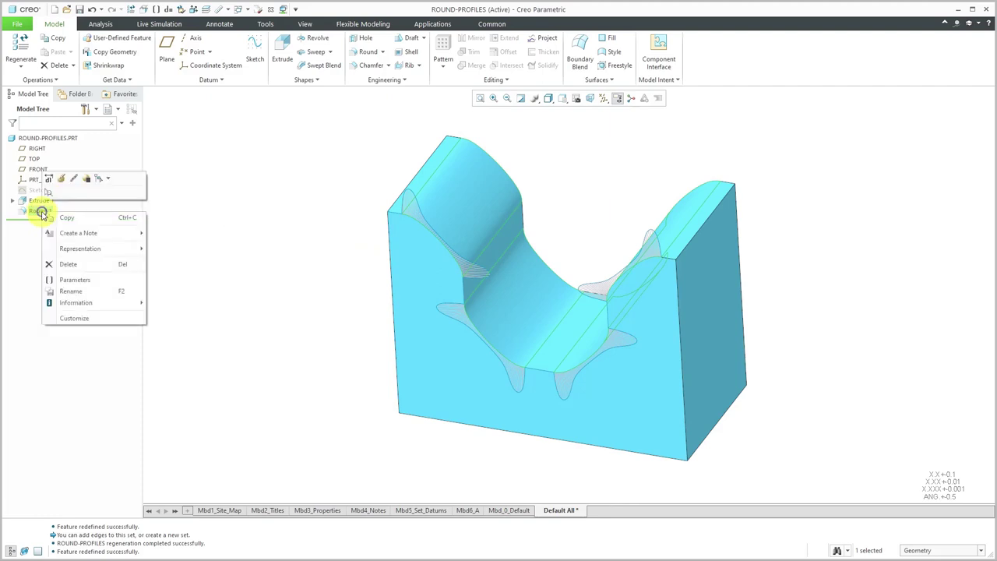
click(62, 179)
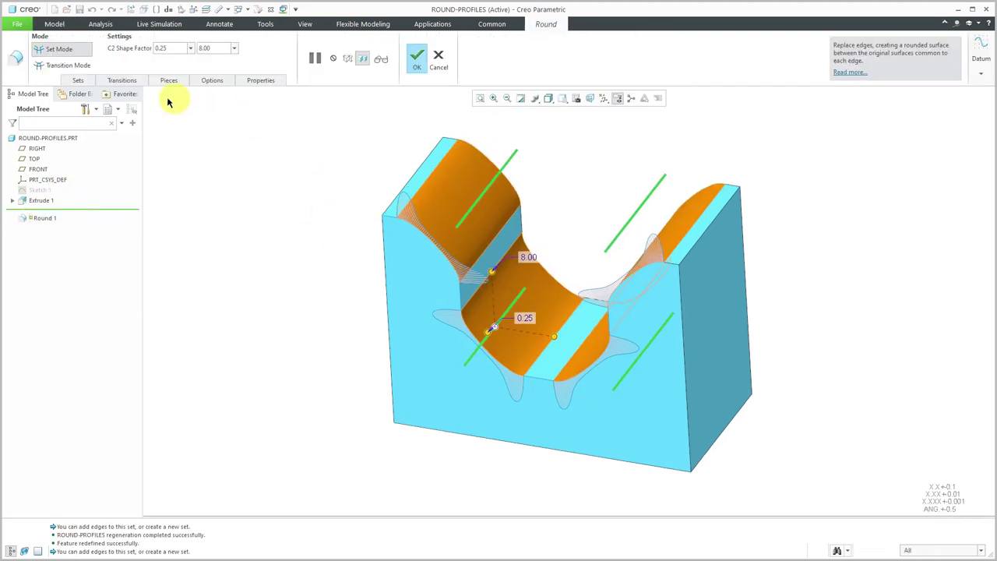
click(82, 80)
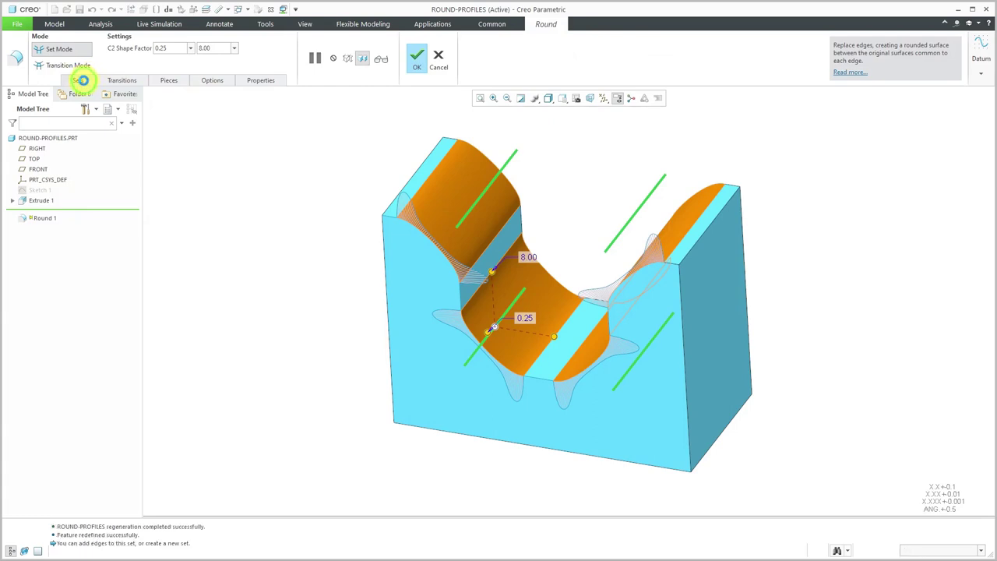
click(165, 108)
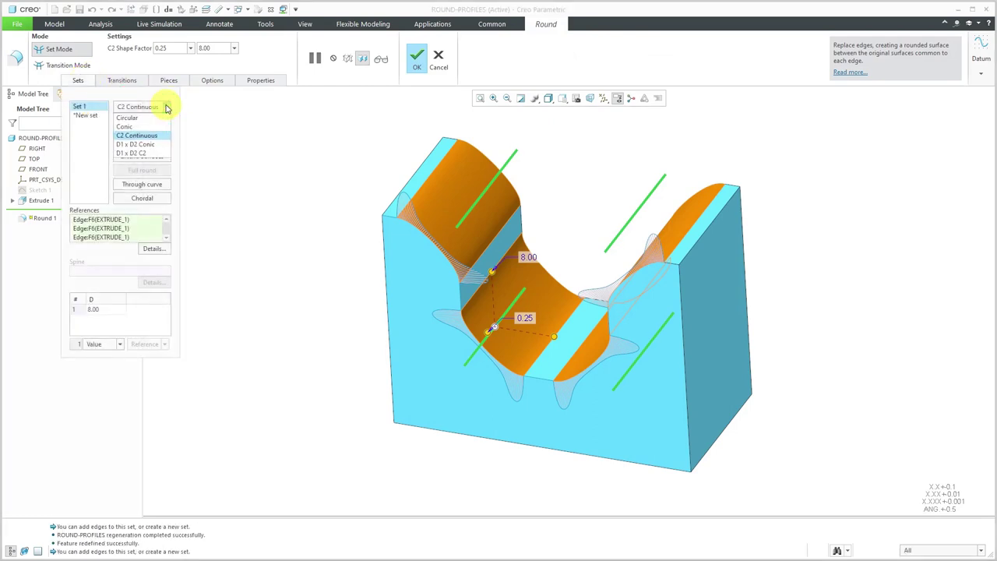
click(155, 154)
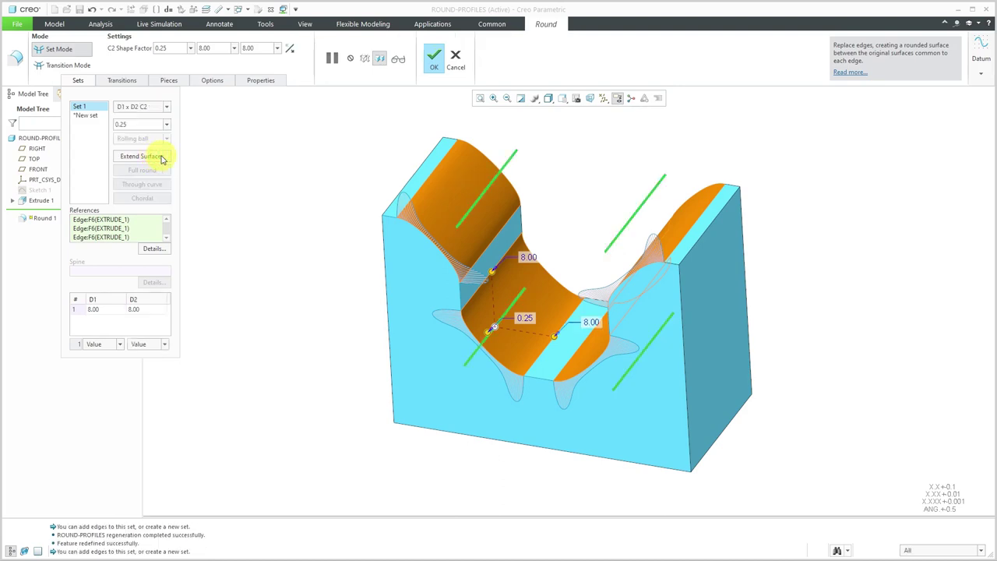
Step: Set the C2 shape factor to 0.5 and the D2 distance to 2, and accept the round
double_click(173, 48)
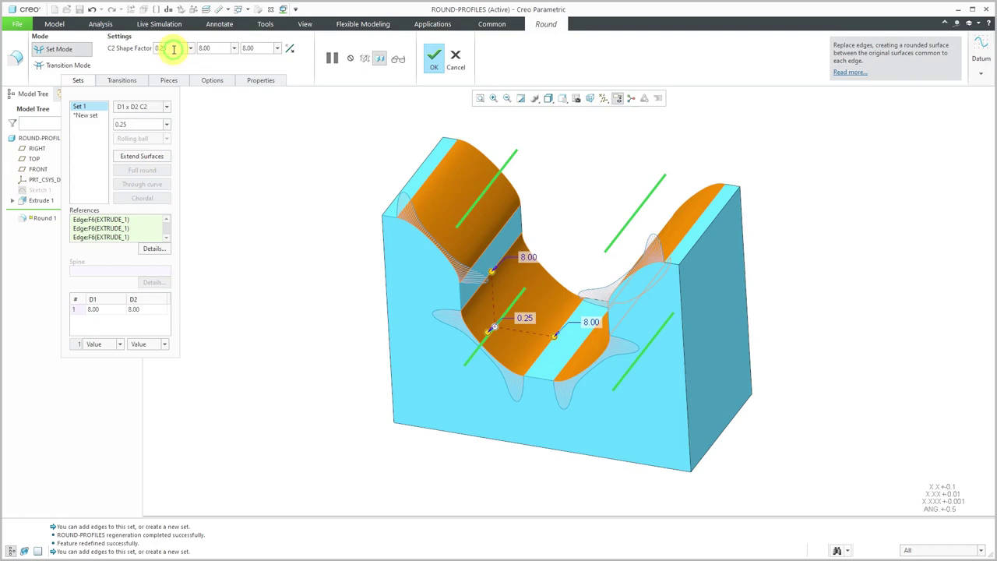
text(.5)
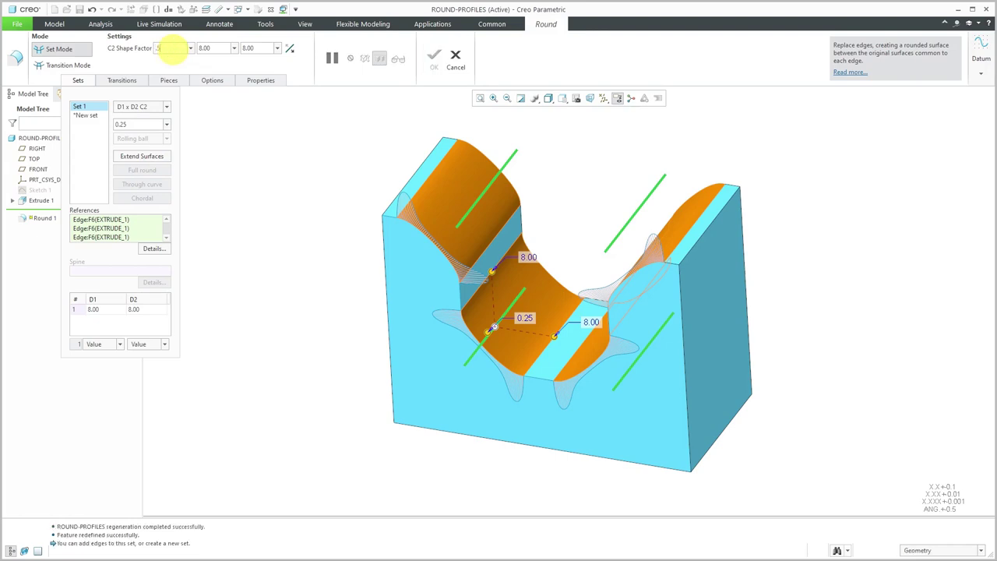
key(Return)
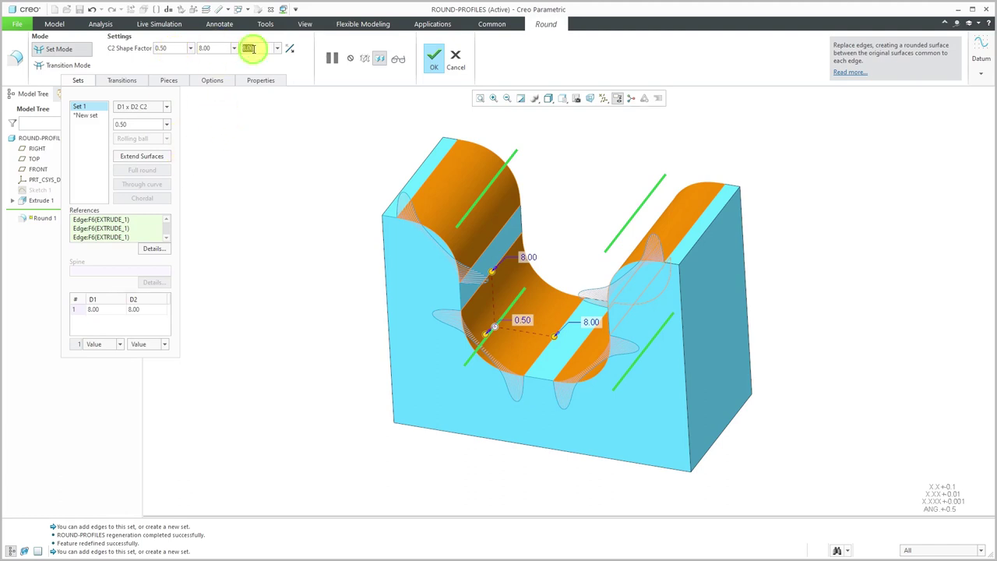
text(2)
key(Return)
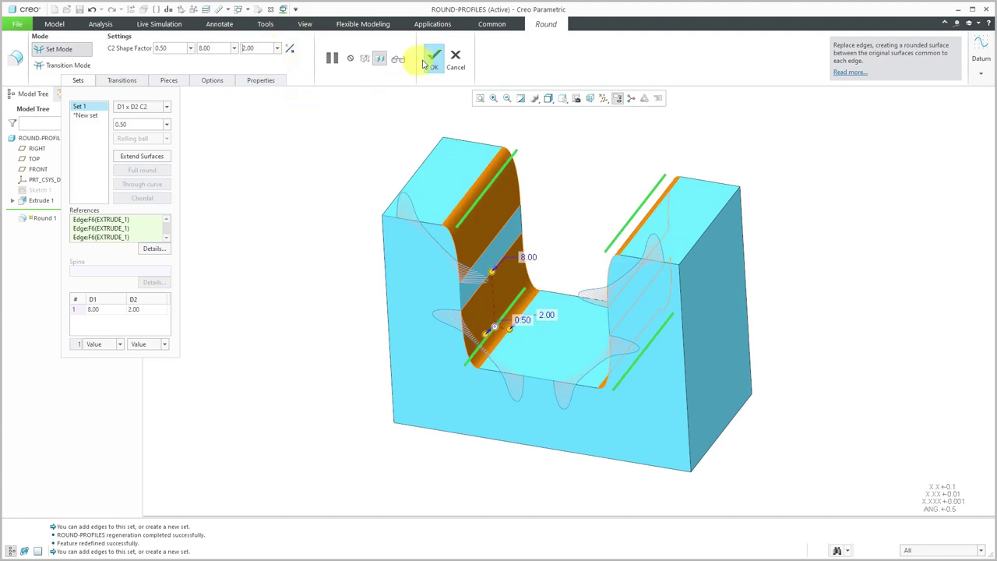
click(431, 63)
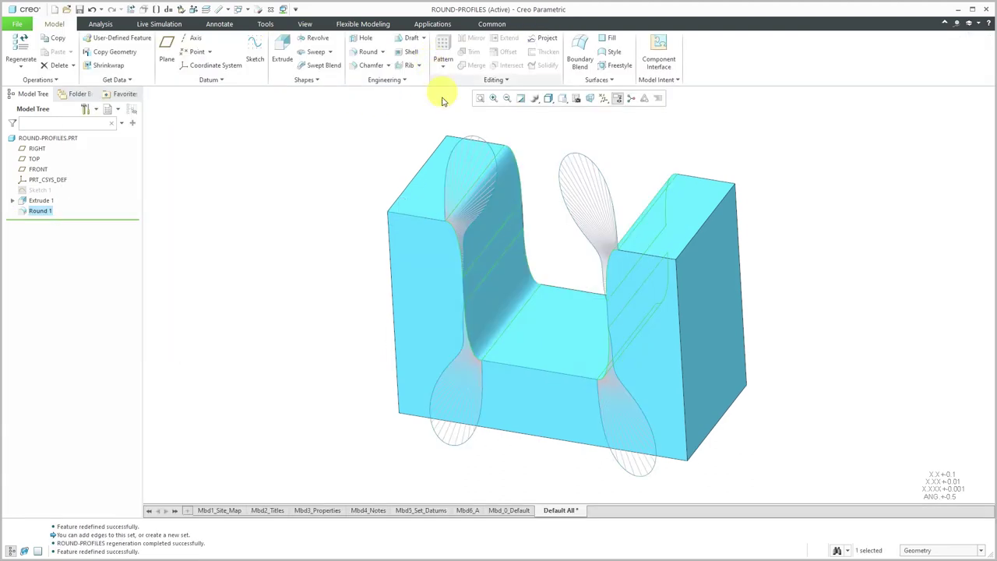
Step: Examine the curvature combs of the D1 x D2 C2 round where it meets the adjacent flat faces
middle_drag(500, 280, 459, 240)
scroll(498, 251, down, 4)
scroll(491, 262, up, 5)
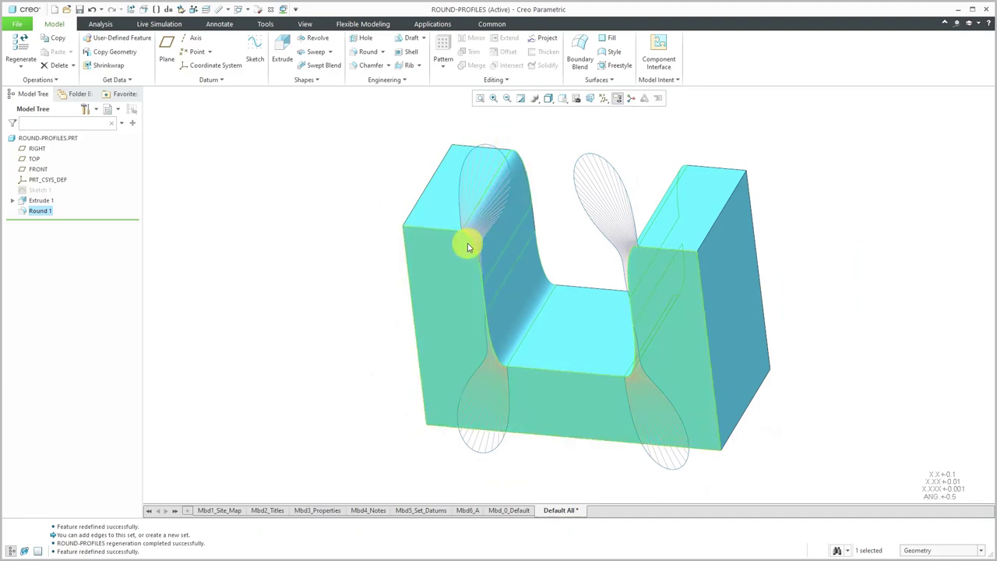
scroll(465, 240, down, 3)
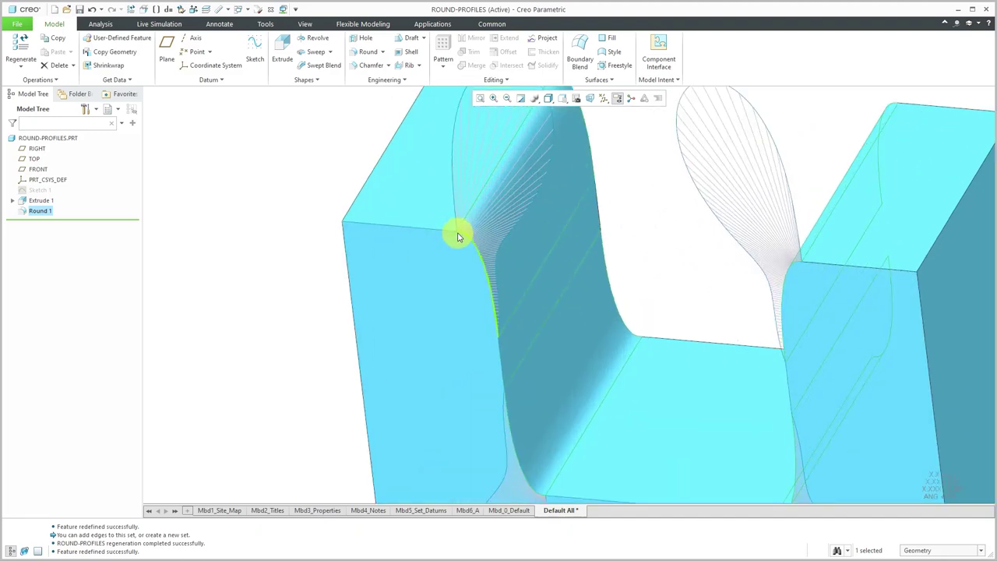
scroll(455, 236, up, 3)
scroll(458, 237, down, 1)
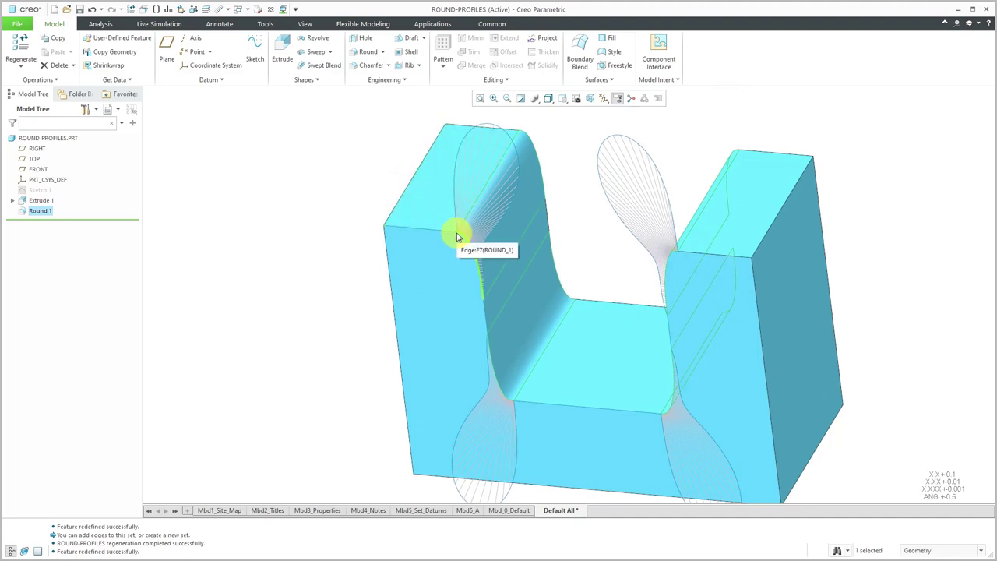
scroll(457, 237, up, 2)
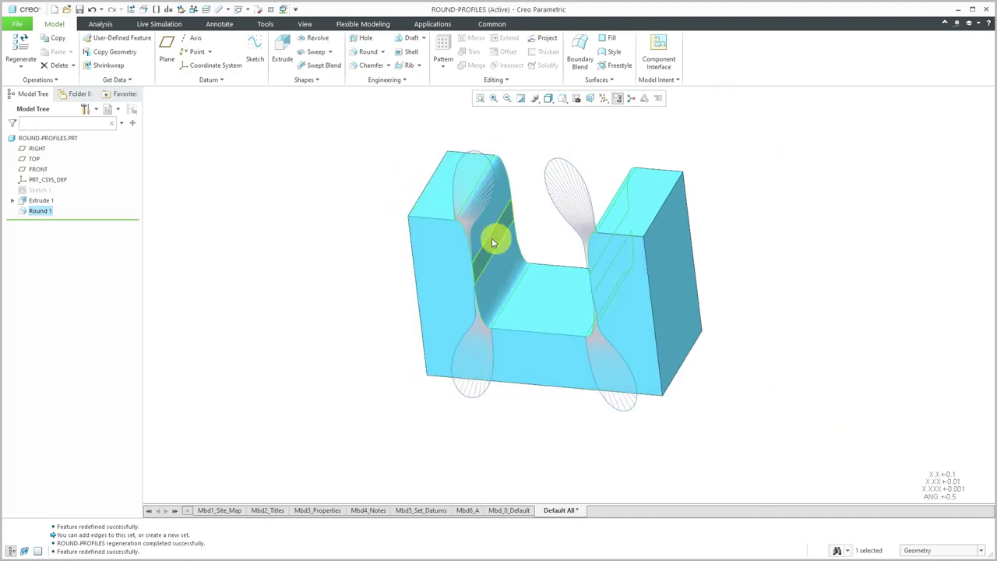
mouse_move(511, 227)
middle_down()
mouse_move(509, 214)
mouse_move(496, 216)
mouse_move(507, 220)
middle_up()
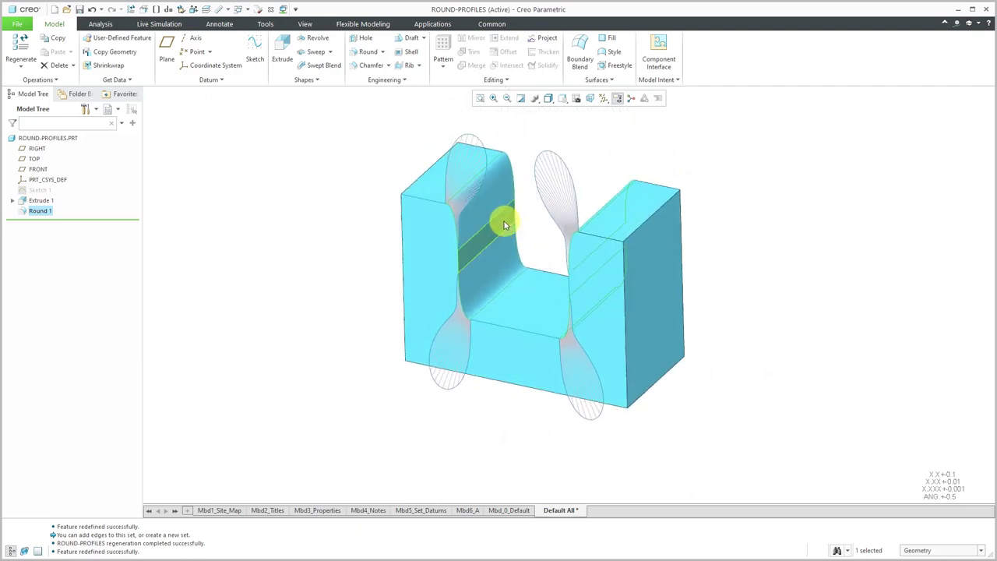
Step: Open Round 1 for redefinition and display the available profile types for Set 1
click(489, 211)
click(508, 150)
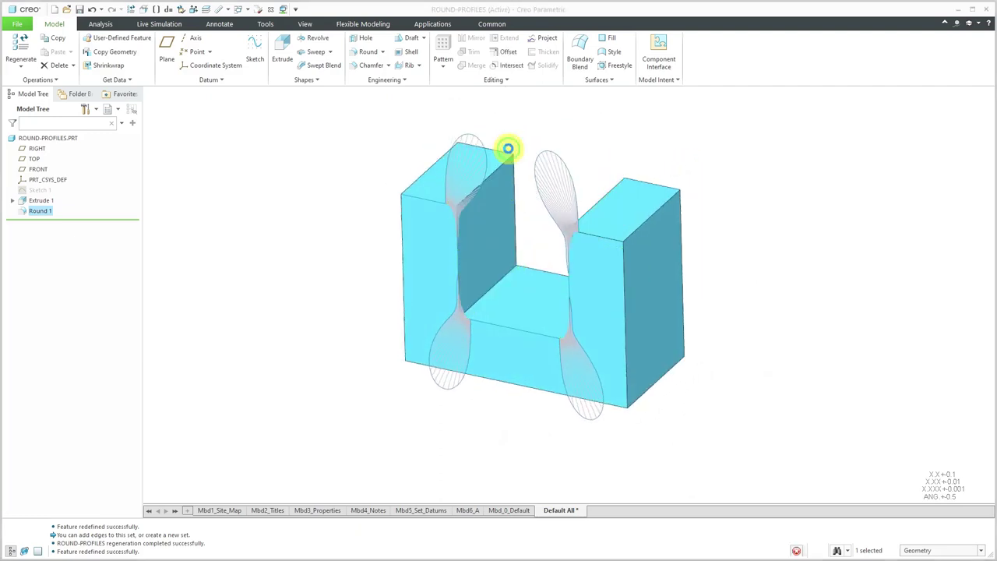
click(78, 78)
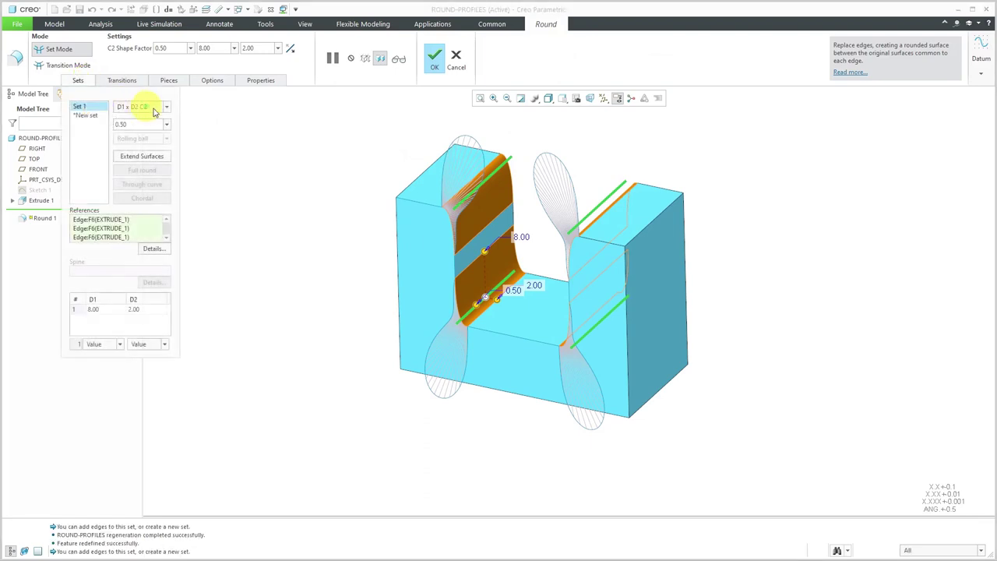
click(166, 108)
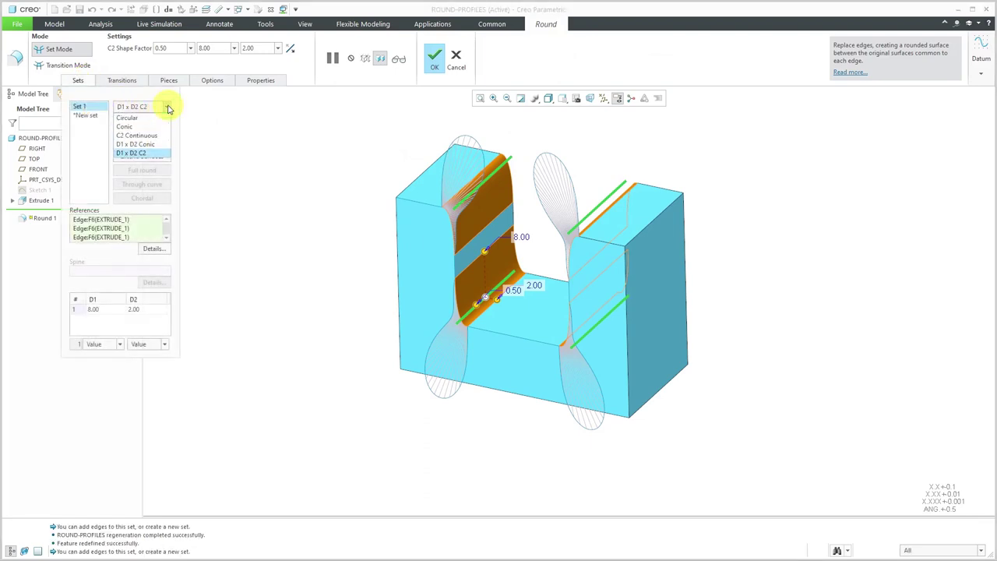